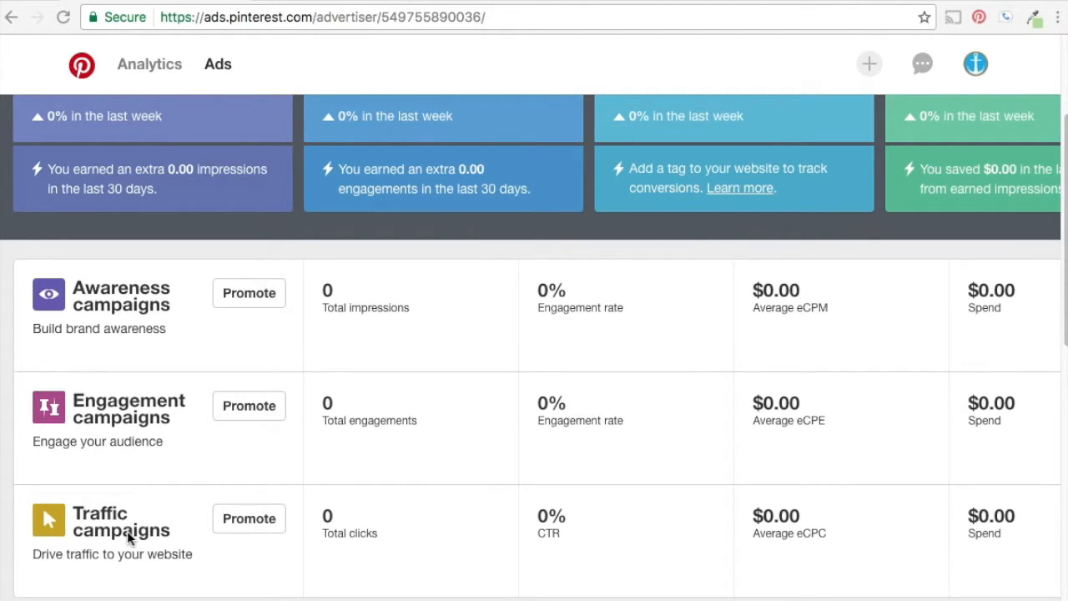
Step: Go to the Pinterest home page at pinterest.com
scroll(167, 417, up, 3)
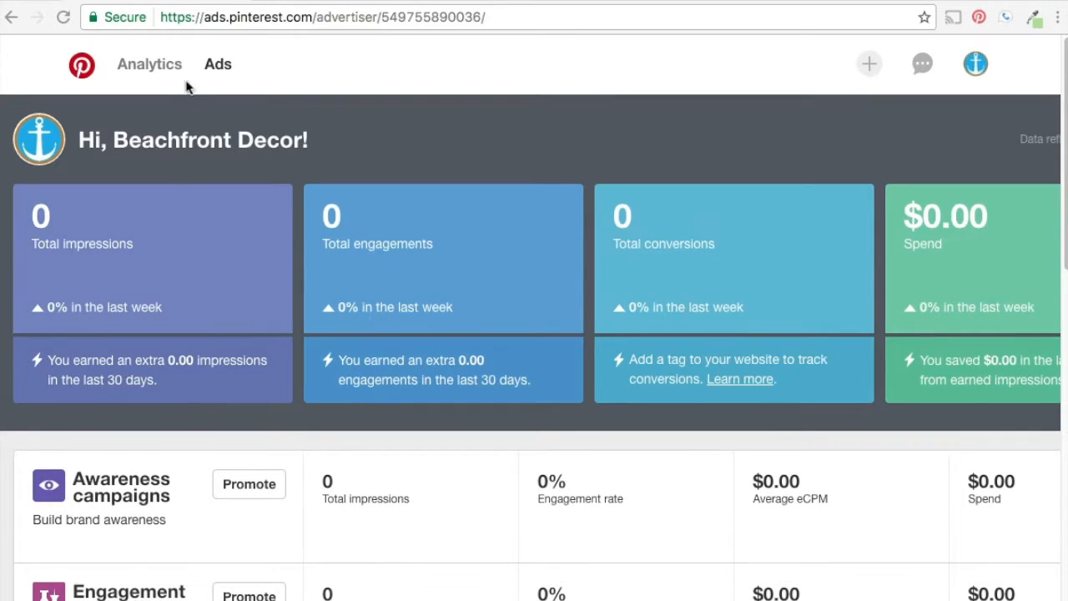
click(244, 19)
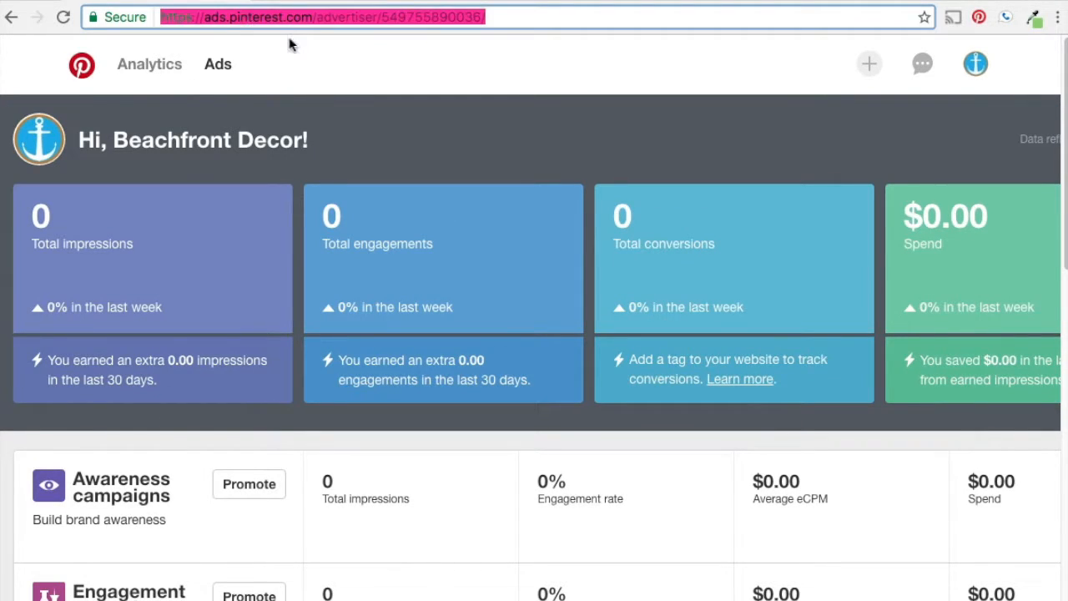
text(pinteres)
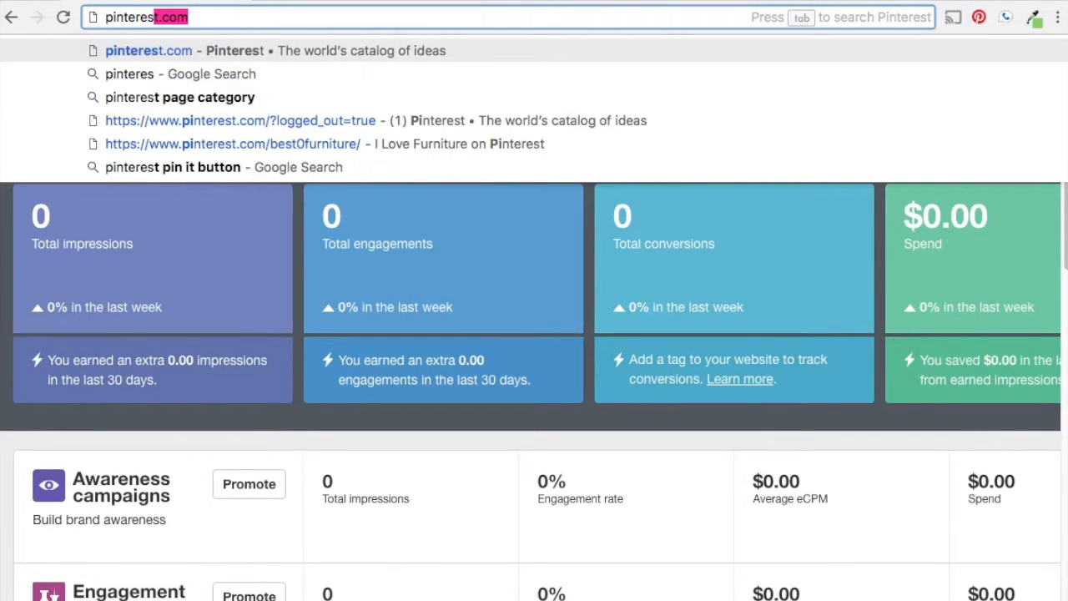
key(Return)
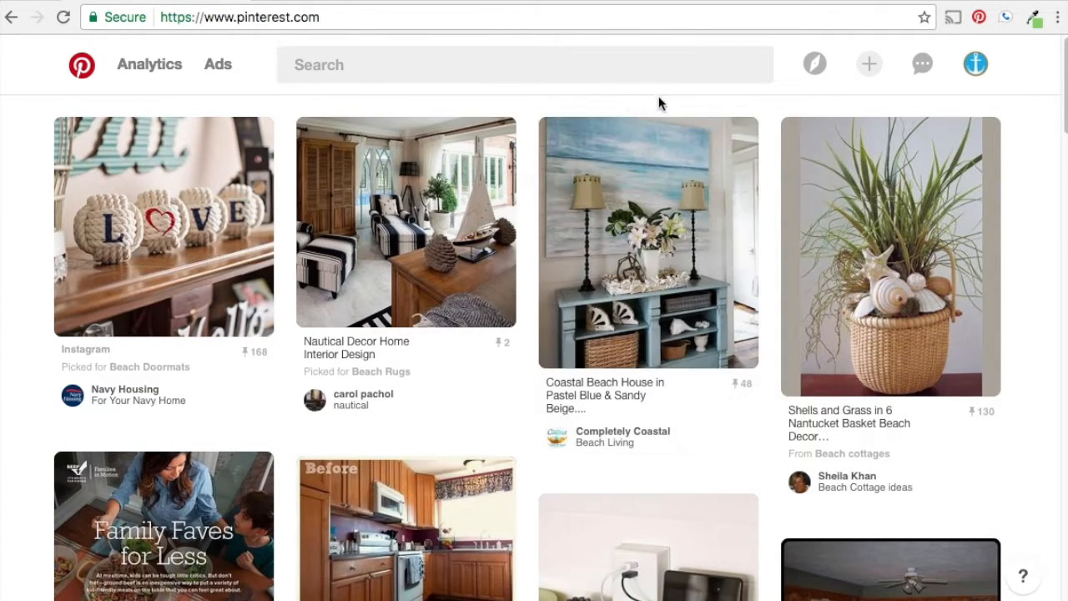
Step: Look through the Analytics and Ads options and open the Ads overview
click(975, 70)
click(131, 67)
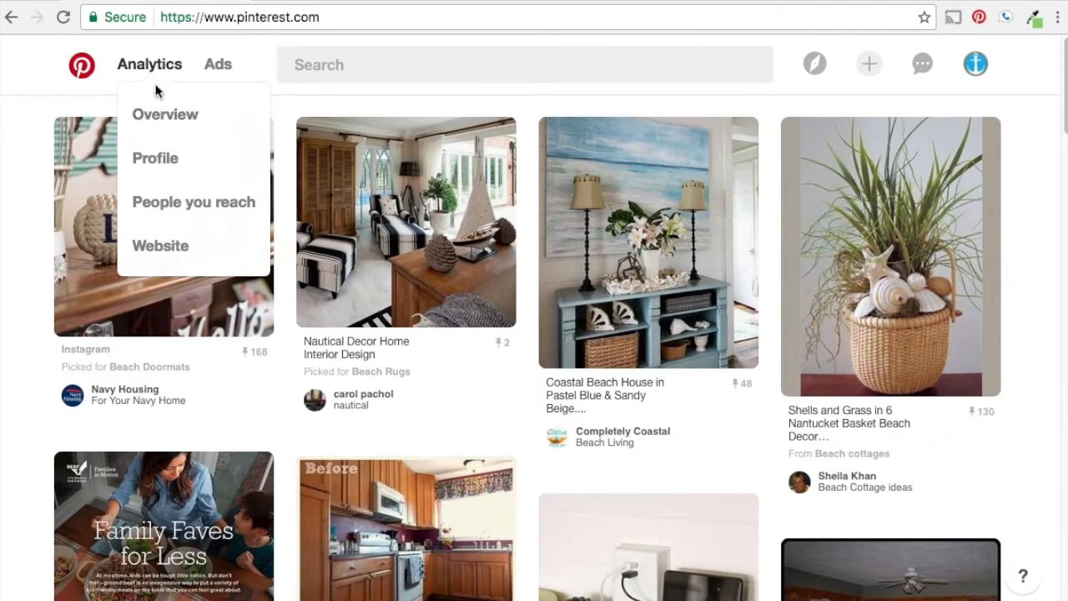
mouse_move(217, 73)
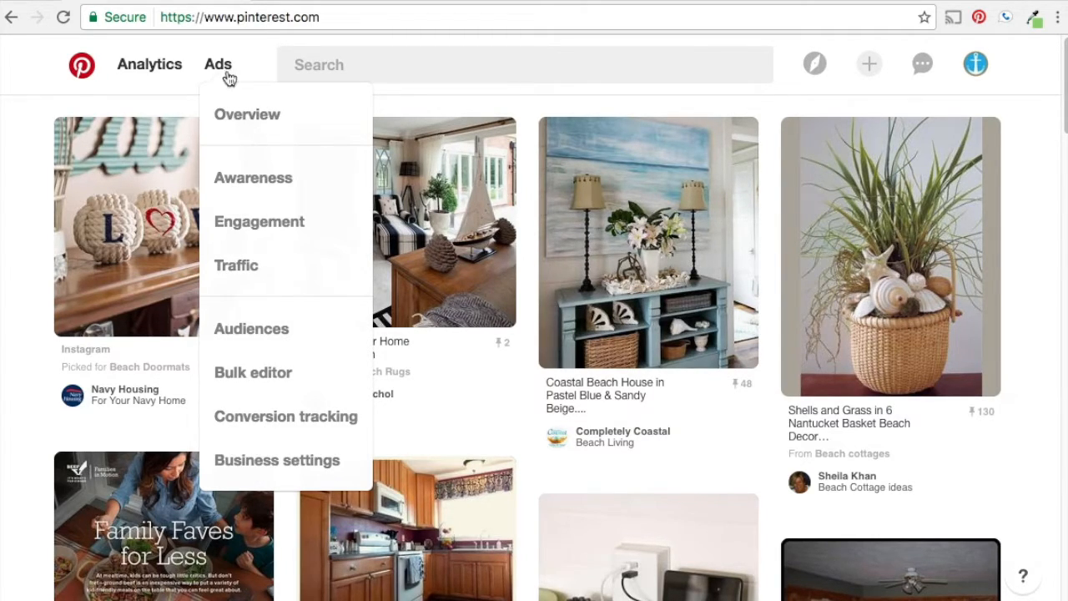
click(226, 118)
click(221, 72)
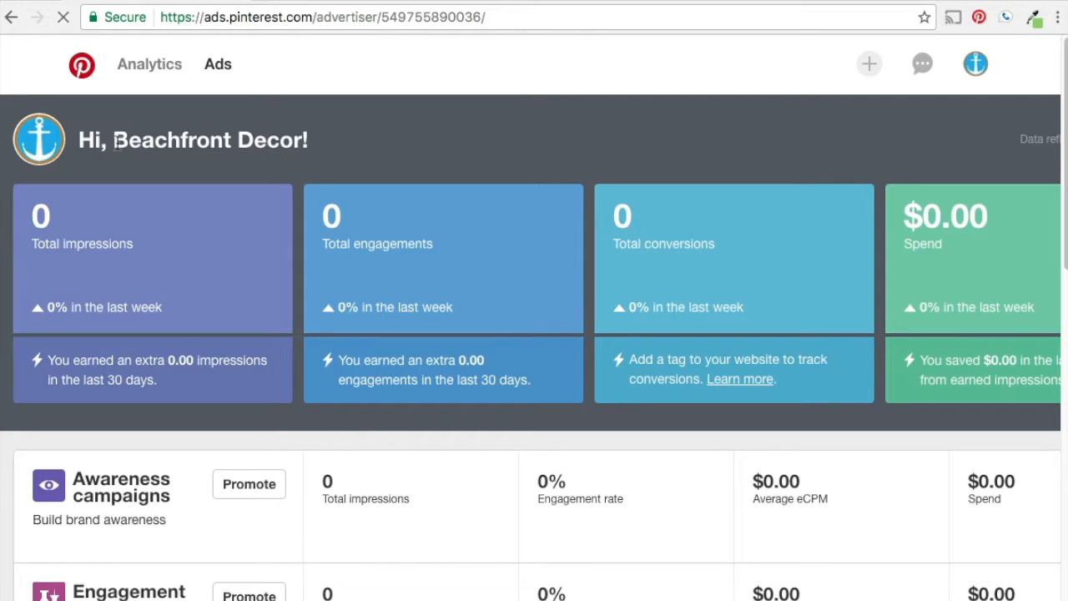
Step: Examine the patio wicker dining sets post and the Pinterest pin image in the outdoor wicker furniture sets post
click(359, 2)
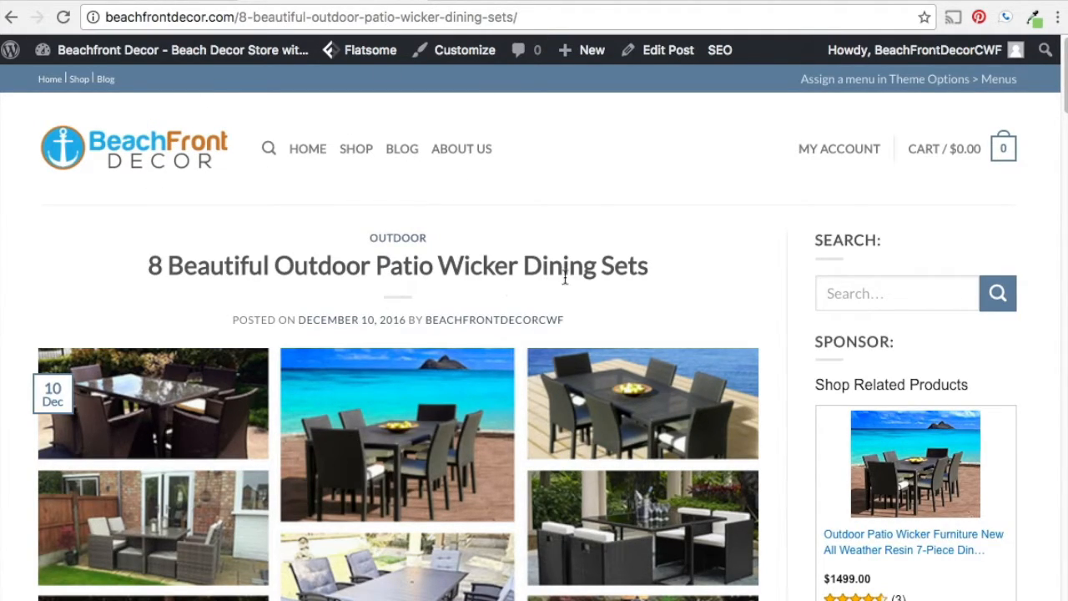
click(505, 3)
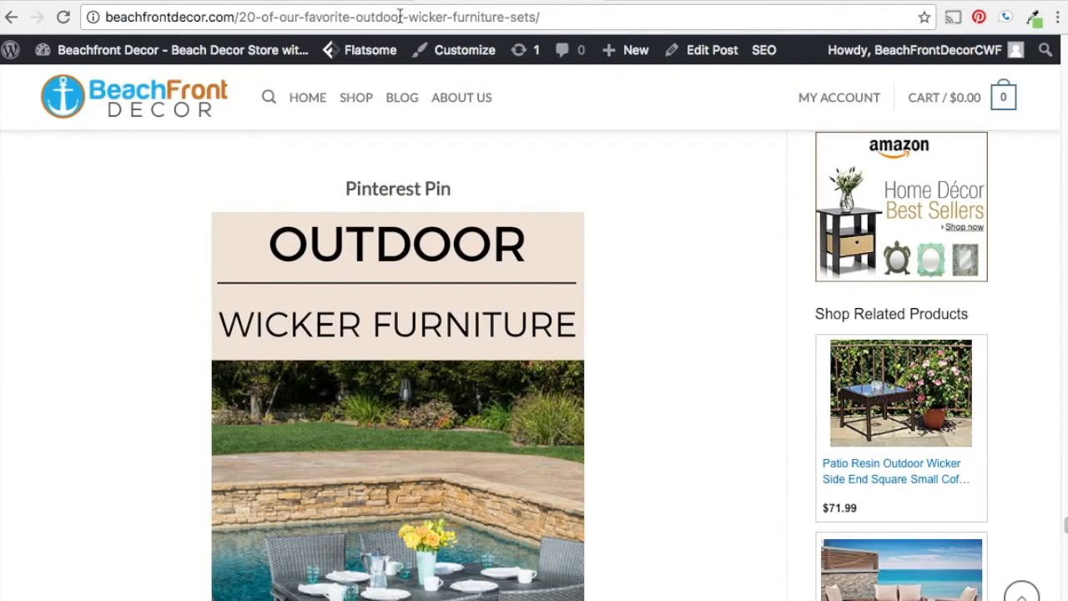
mouse_move(429, 256)
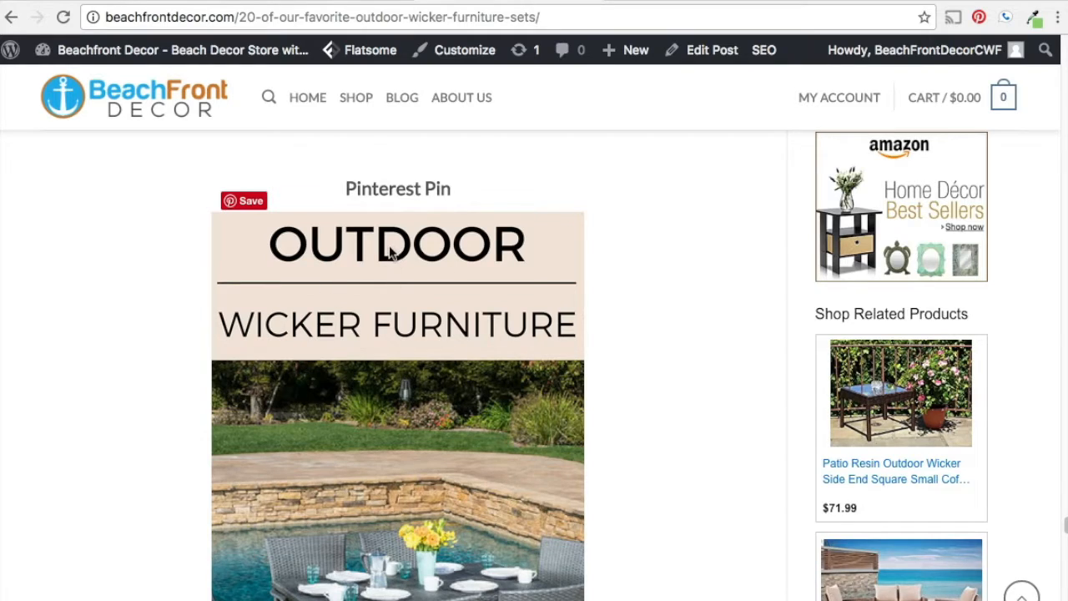
Step: In the patio wicker dining sets post, start saving the Outdoor Wicker Dining Sets pin image to Pinterest
click(354, 3)
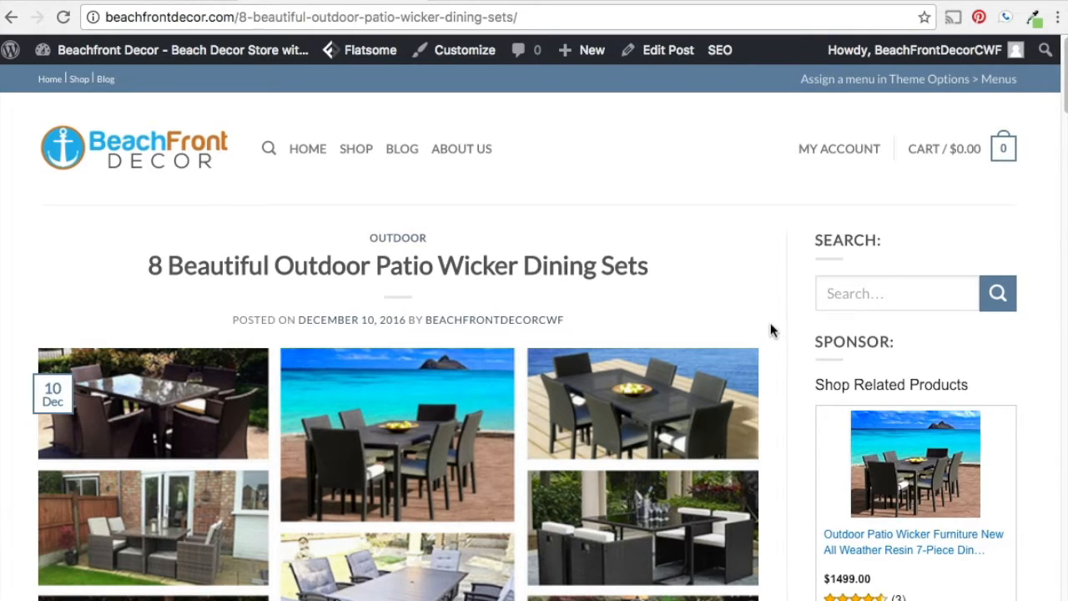
scroll(771, 330, down, 6)
scroll(772, 321, down, 10)
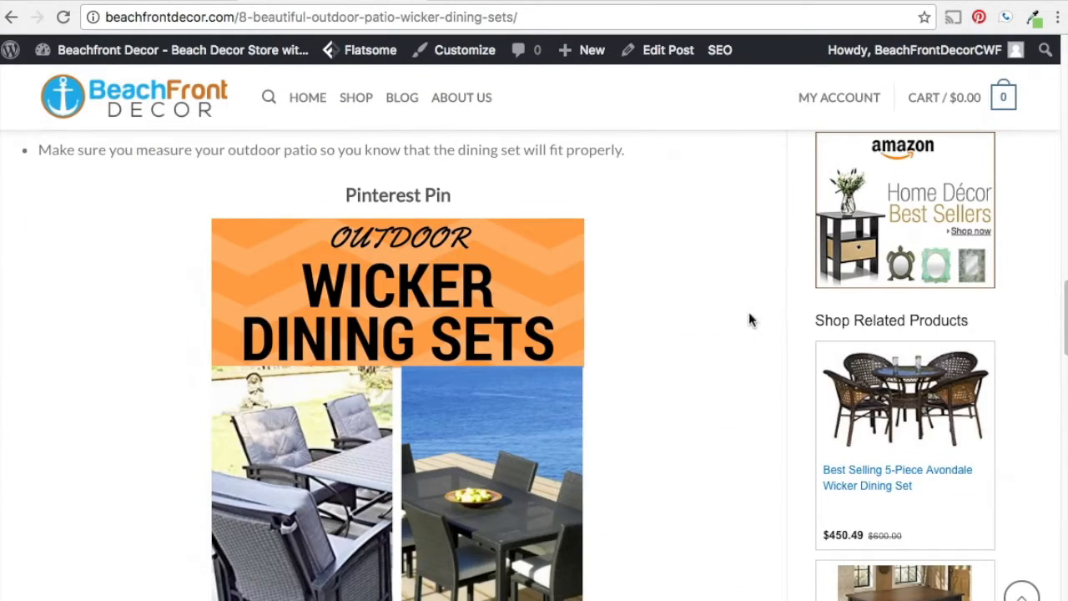
scroll(659, 313, down, 1)
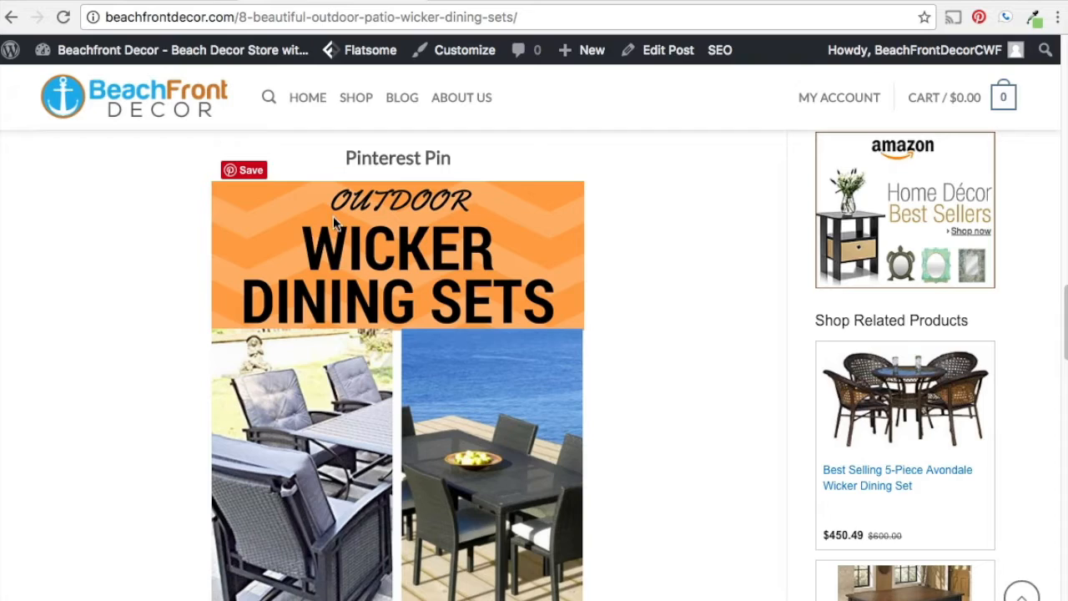
right_click(262, 215)
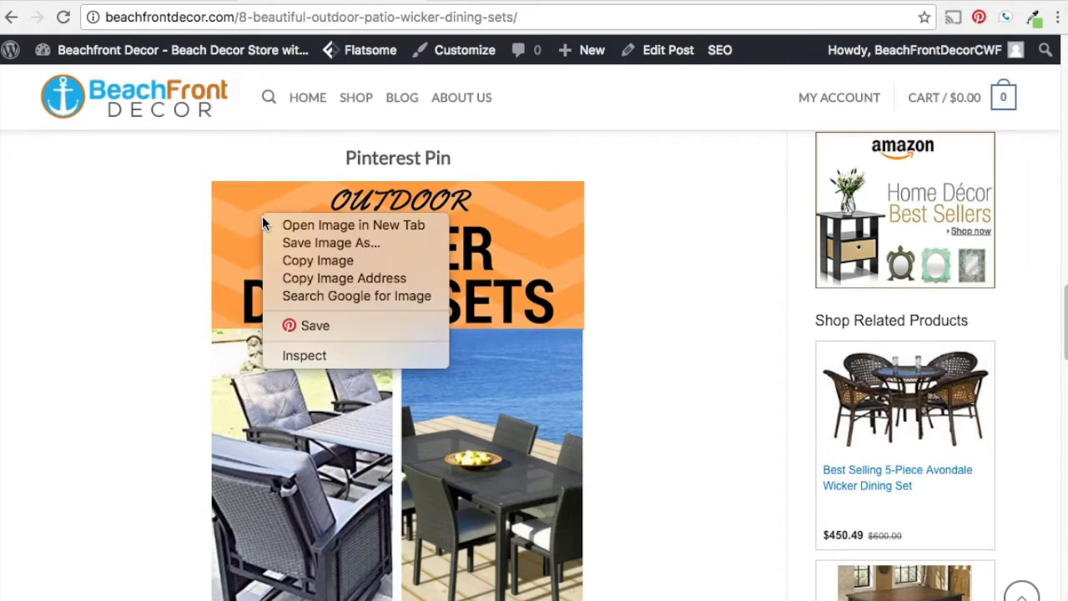
click(315, 327)
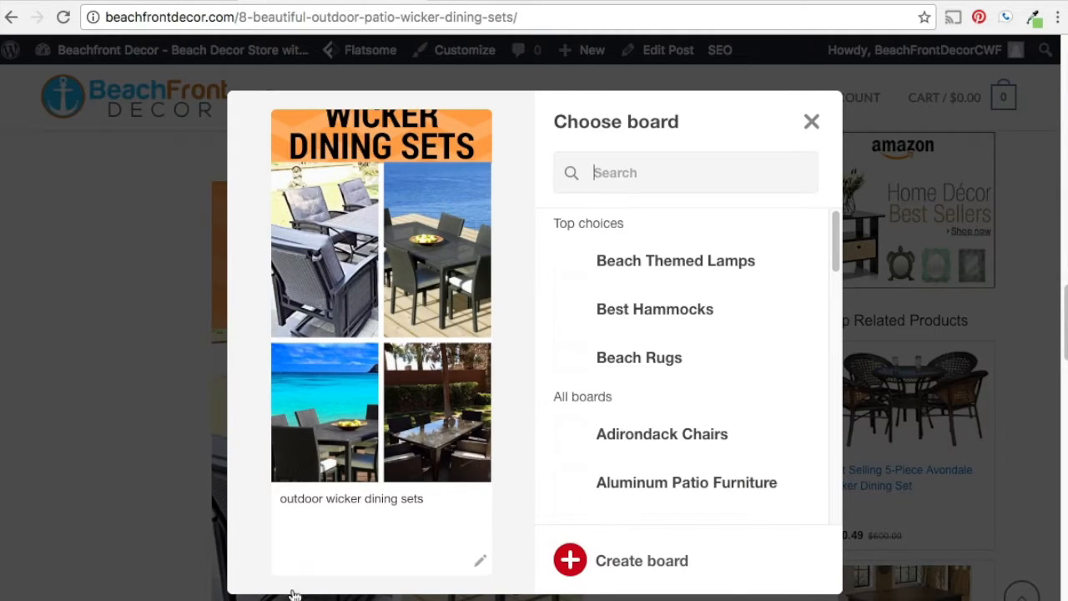
Step: Set description to "Find and browse the best wicker dining and furniture sets you can buy! Upgrade your outdoor patio today with a brand new wicker furniture set."
triple_click(379, 505)
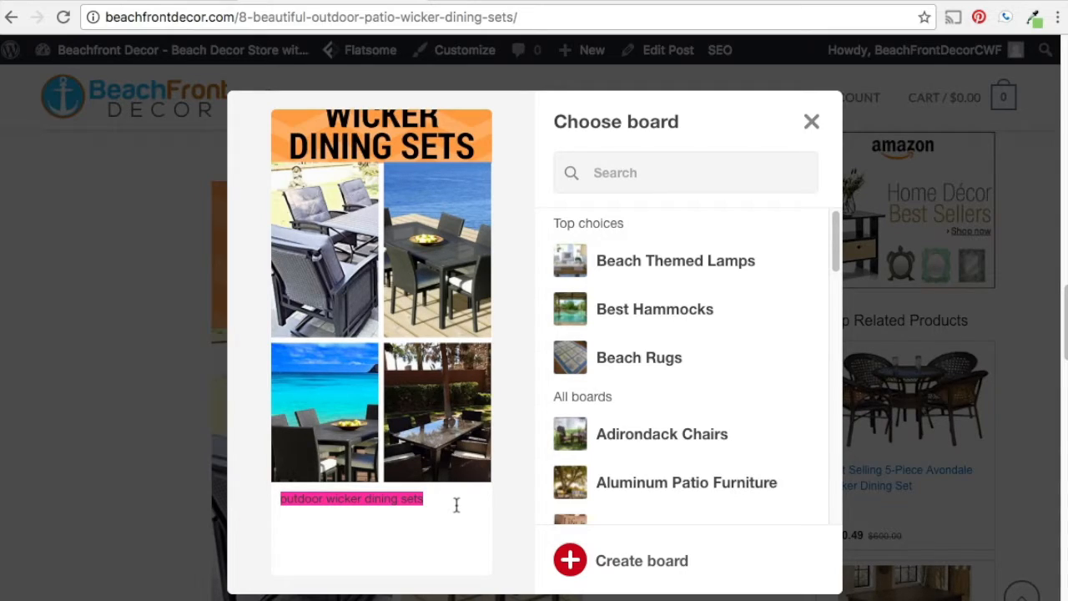
text(Find and browse the best wicker dining )
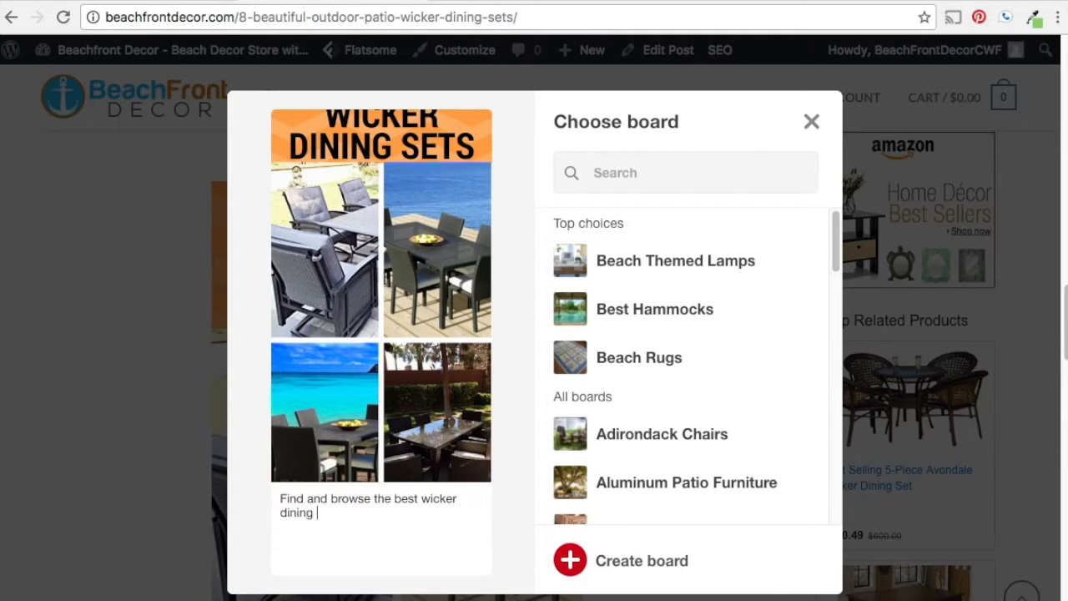
text(and furniture sets you can buy! Upgrade your outdoor patio to)
text(day with a brand new wicker furniture set.)
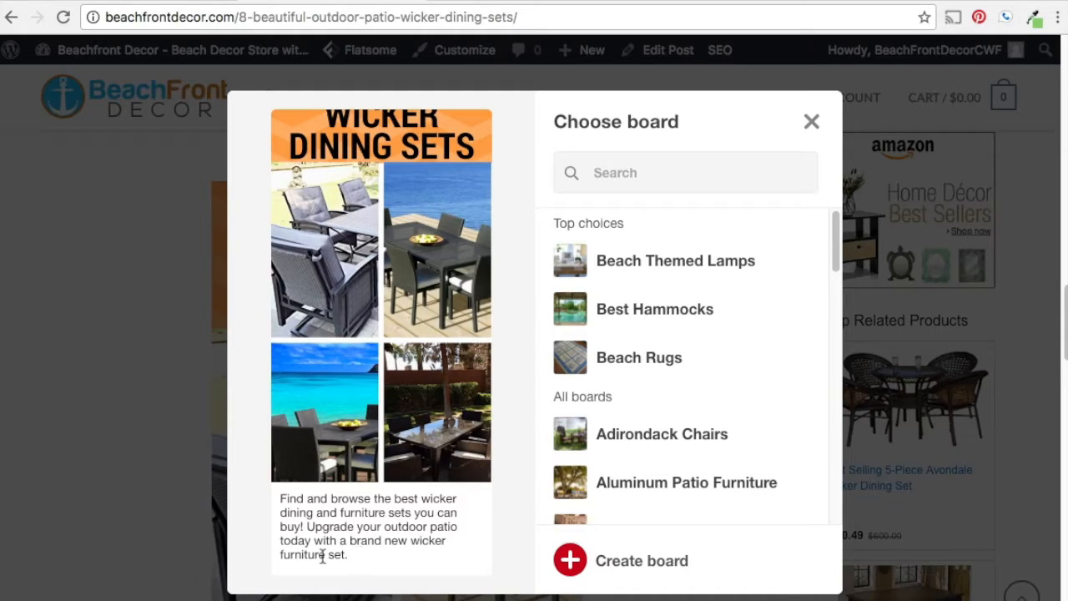
Step: Copy the whole pin description, and add the hashtag #Wicker at its end
drag(348, 554, 281, 499)
key(ctrl+c)
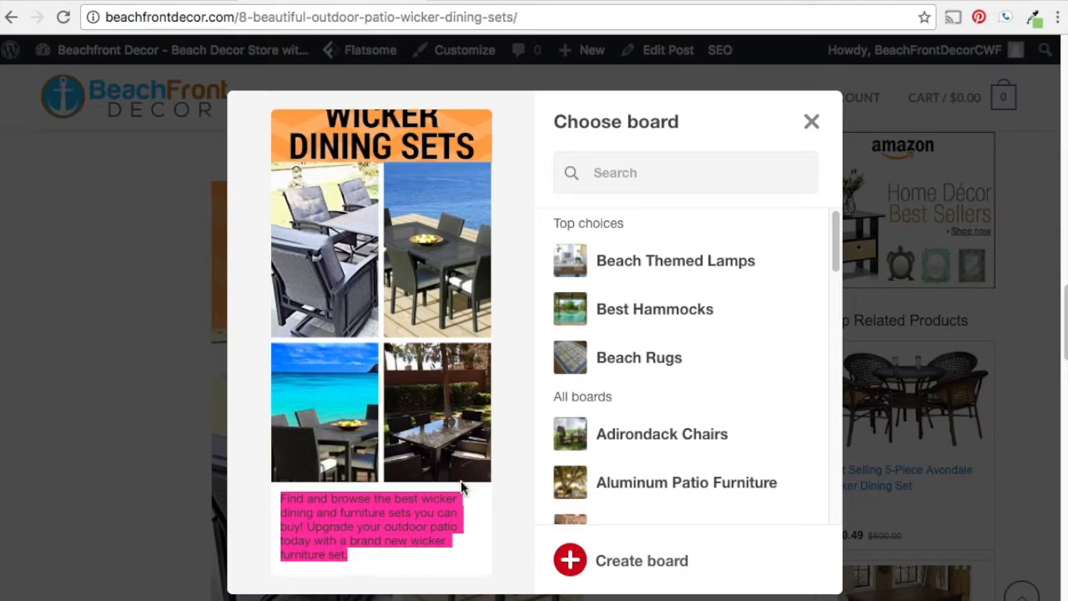
click(401, 557)
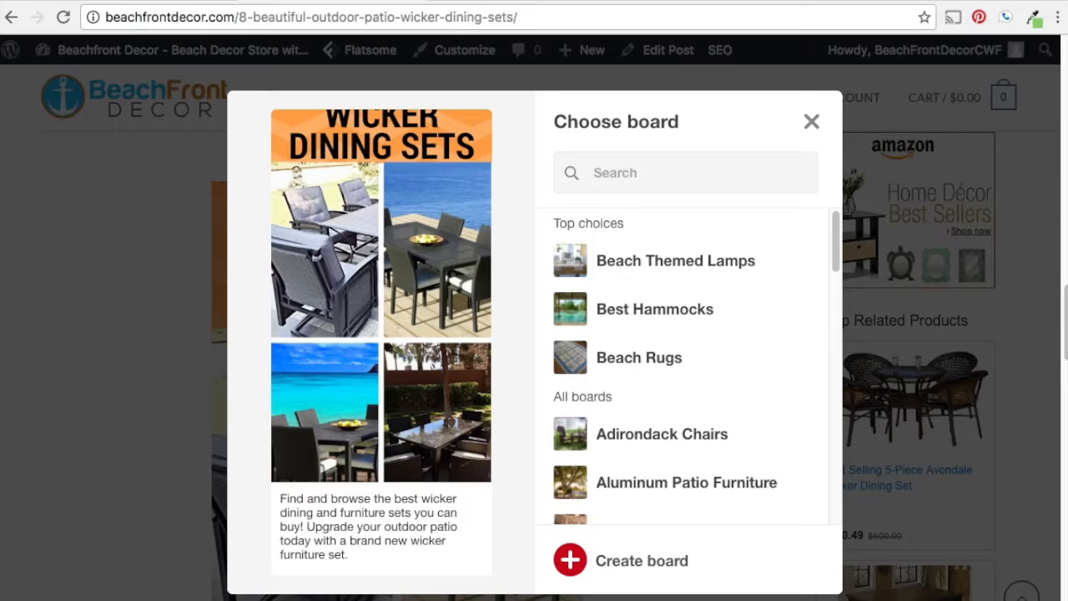
text(Wicker)
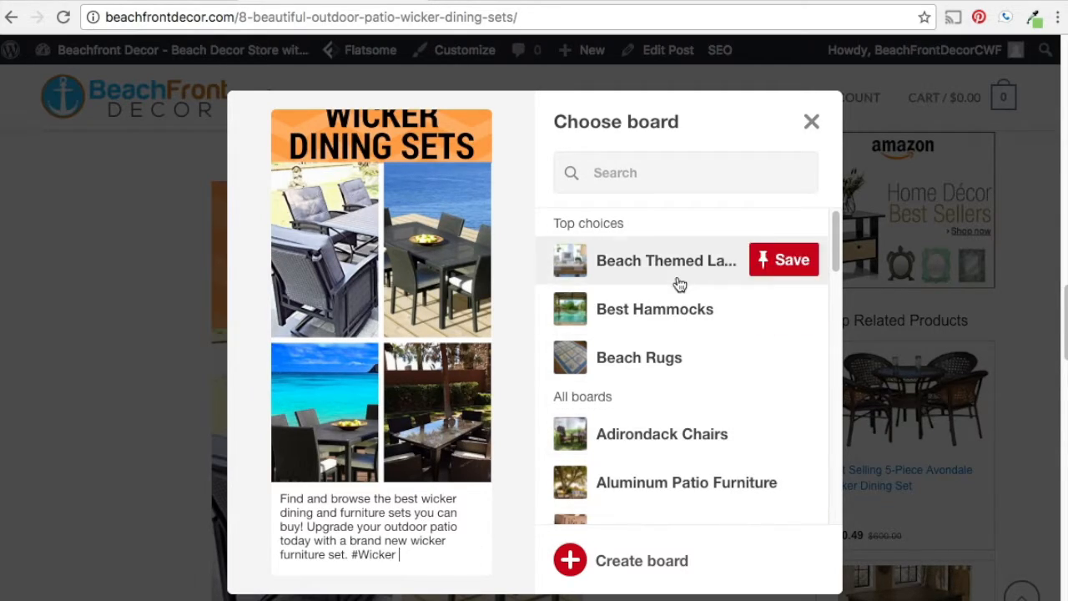
Step: Save the wicker dining sets pin to the Best Wicker Furniture board
scroll(663, 280, down, 5)
scroll(672, 300, down, 5)
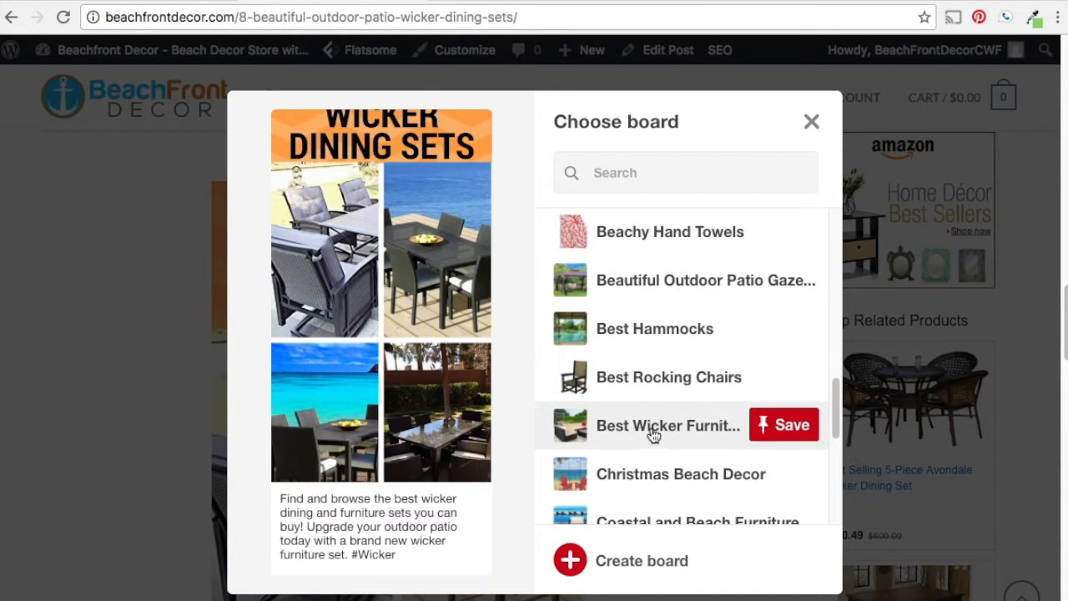
click(782, 436)
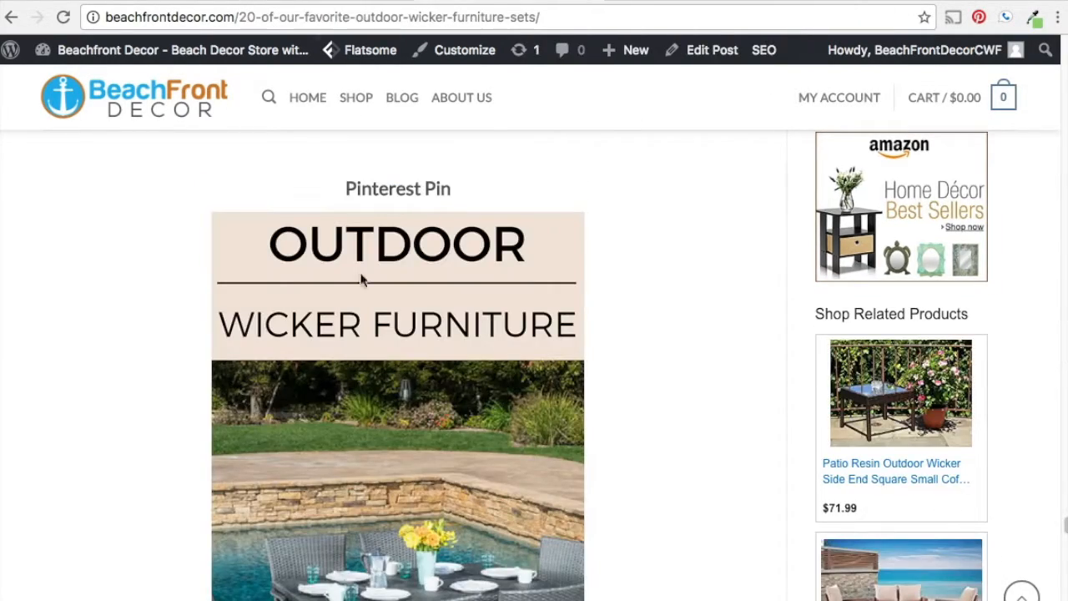
Step: Start saving the Outdoor Wicker Furniture image from the other post, replacing its pin description with the copied text
right_click(409, 314)
click(496, 426)
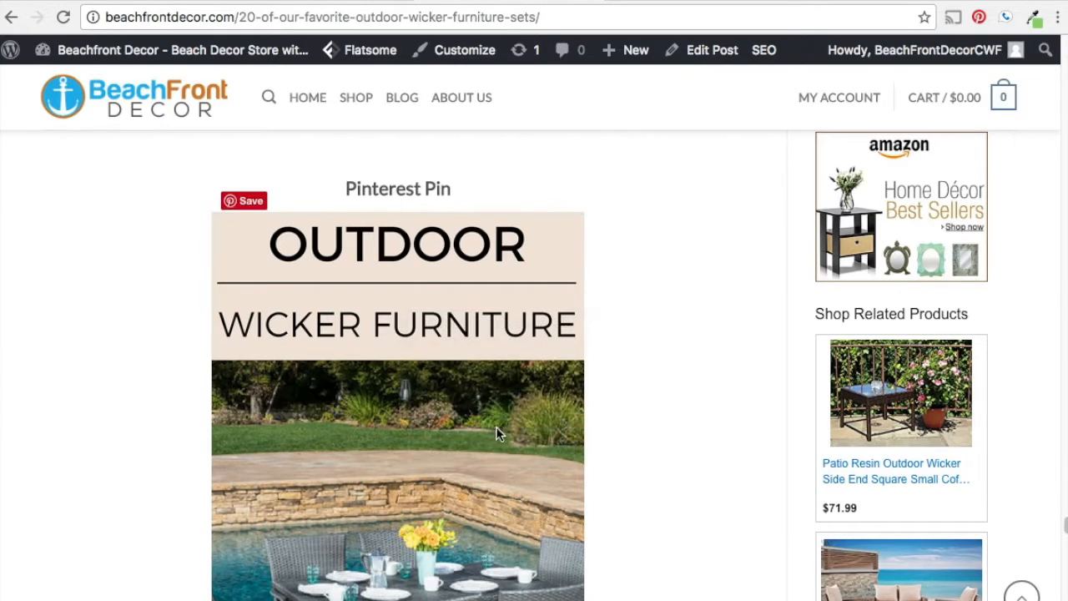
click(407, 499)
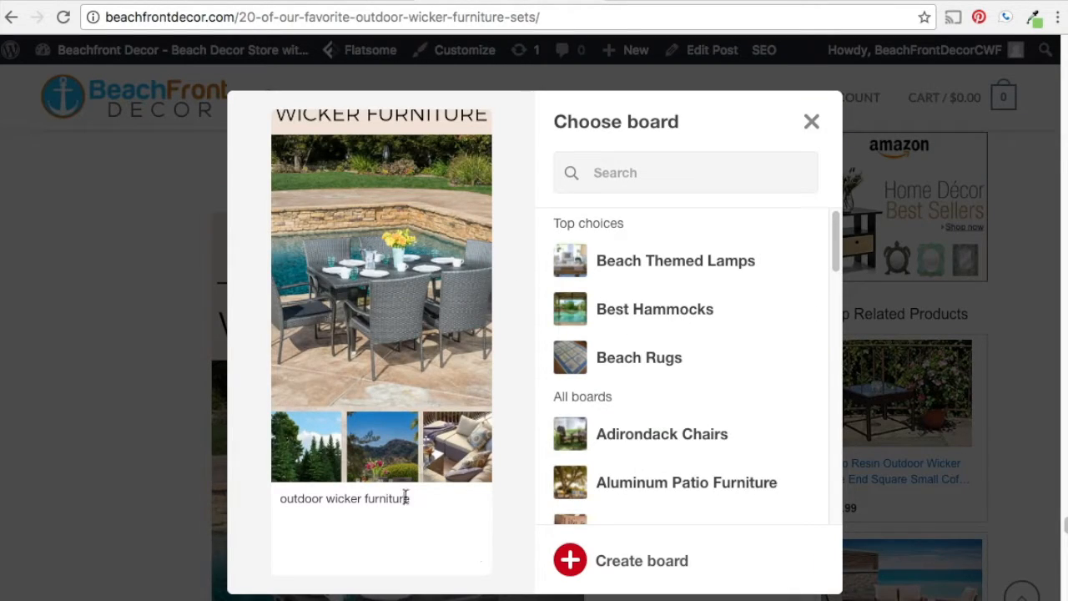
key(ctrl+a)
key(ctrl+v)
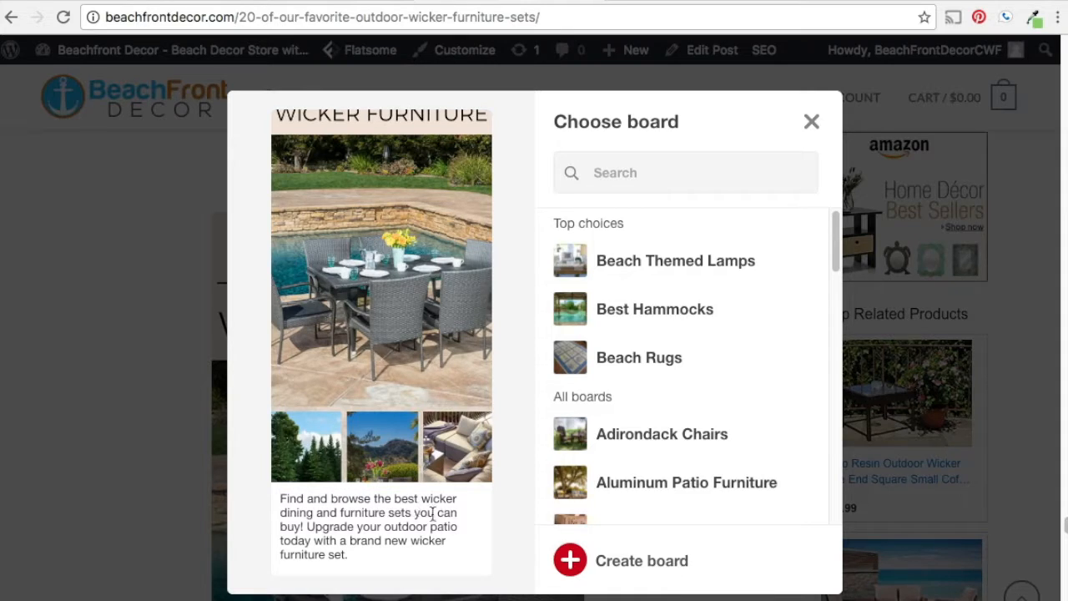
Step: Save the outdoor wicker furniture pin to the Best Wicker Furniture board
mouse_move(672, 313)
scroll(705, 284, down, 10)
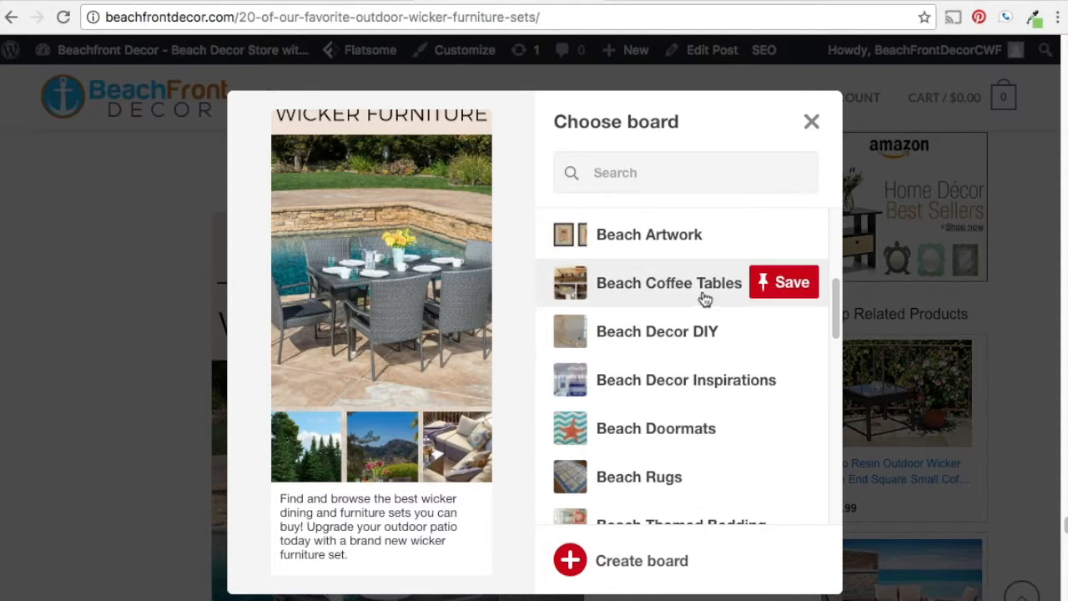
scroll(699, 310, down, 3)
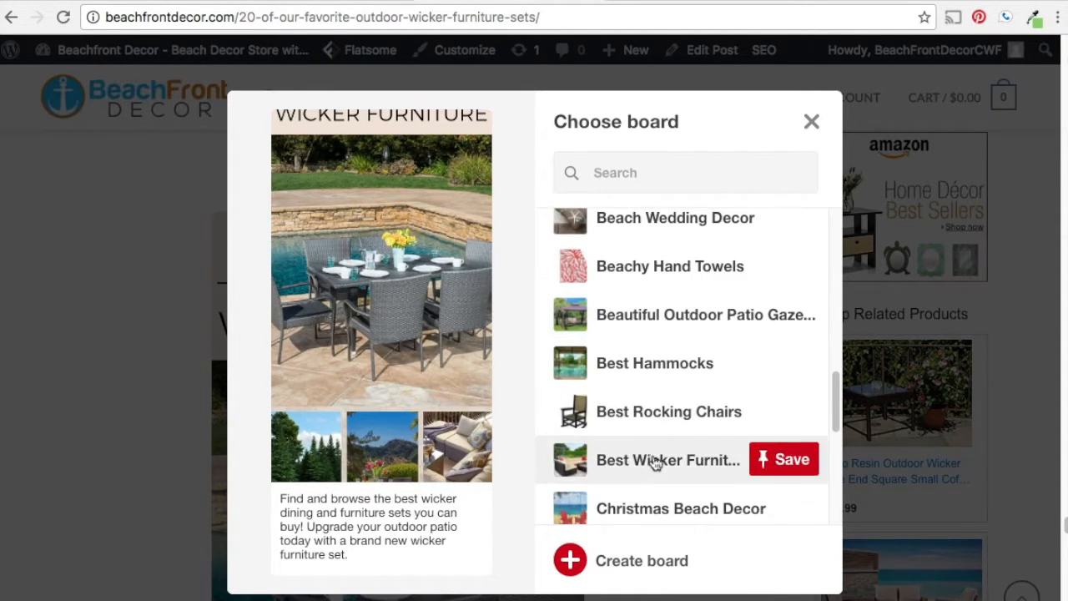
click(778, 471)
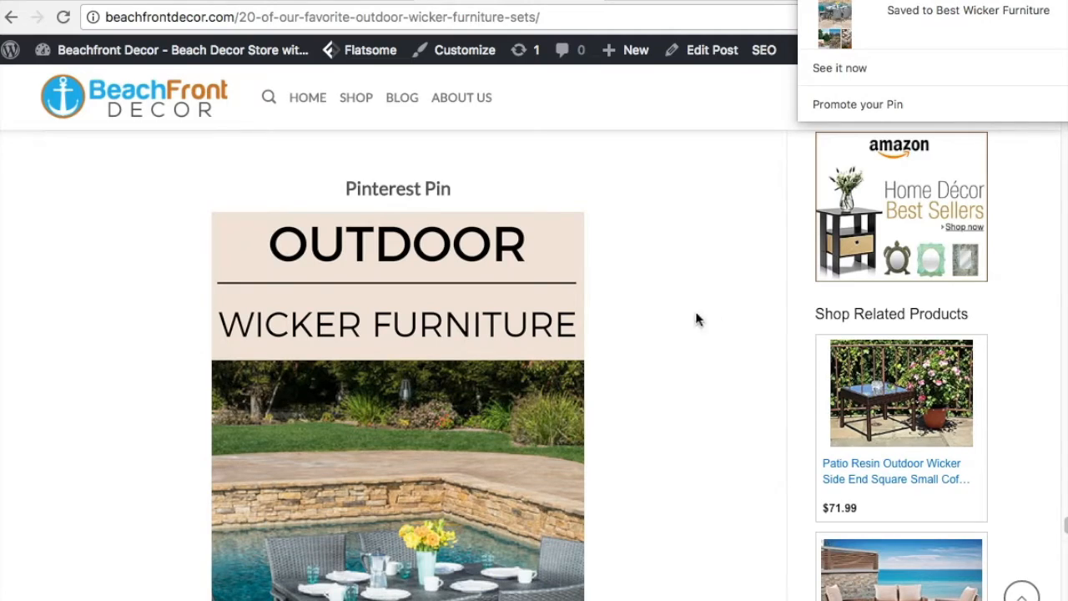
Step: Open the Beachfront Decor Pinterest profile in a separate browser tab
click(842, 0)
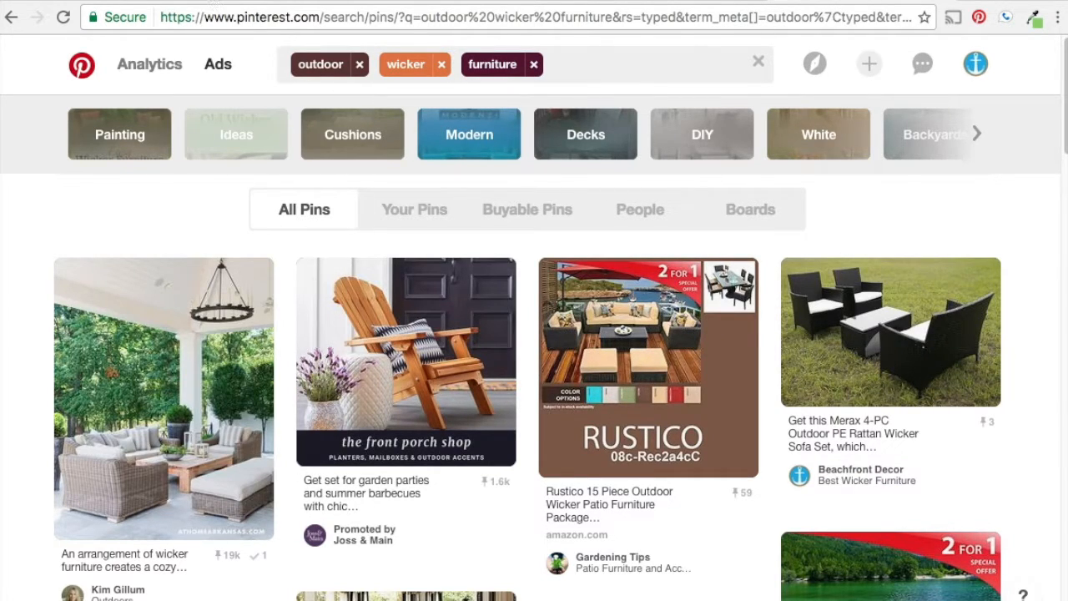
click(975, 64)
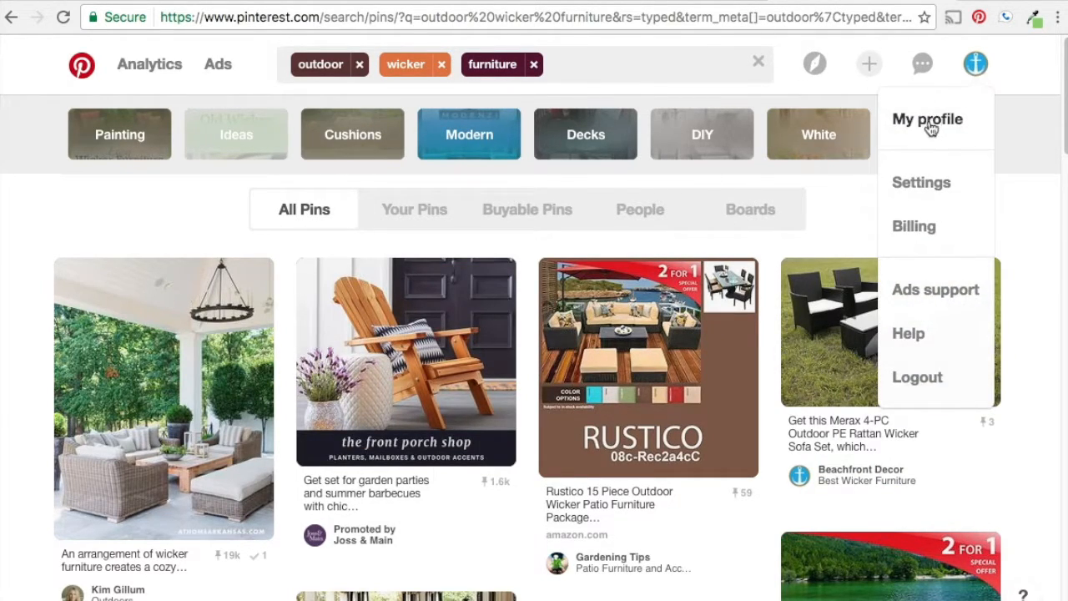
right_click(928, 123)
click(894, 128)
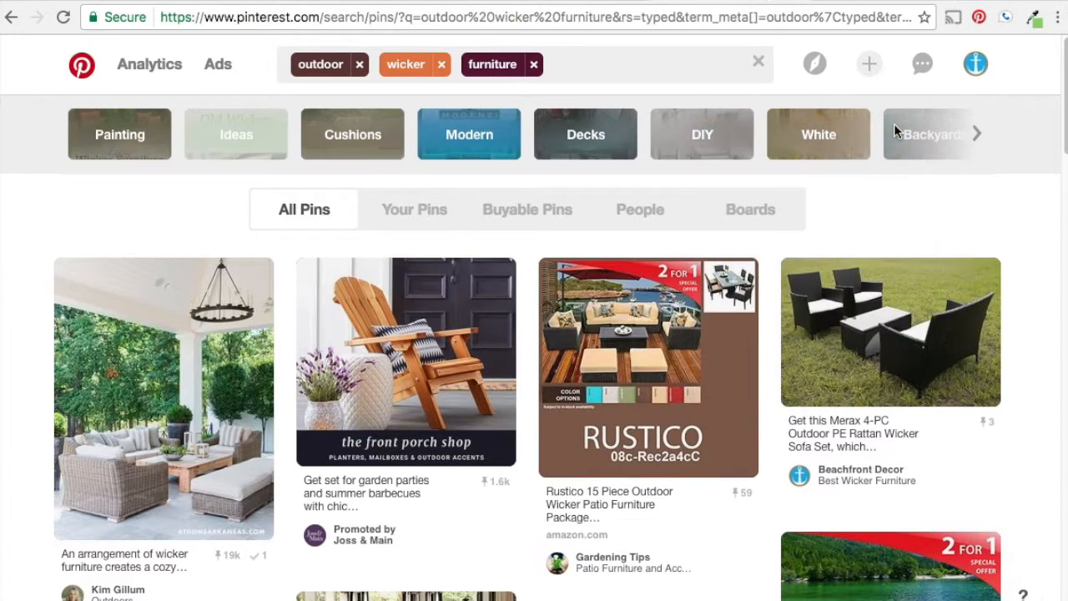
click(845, 5)
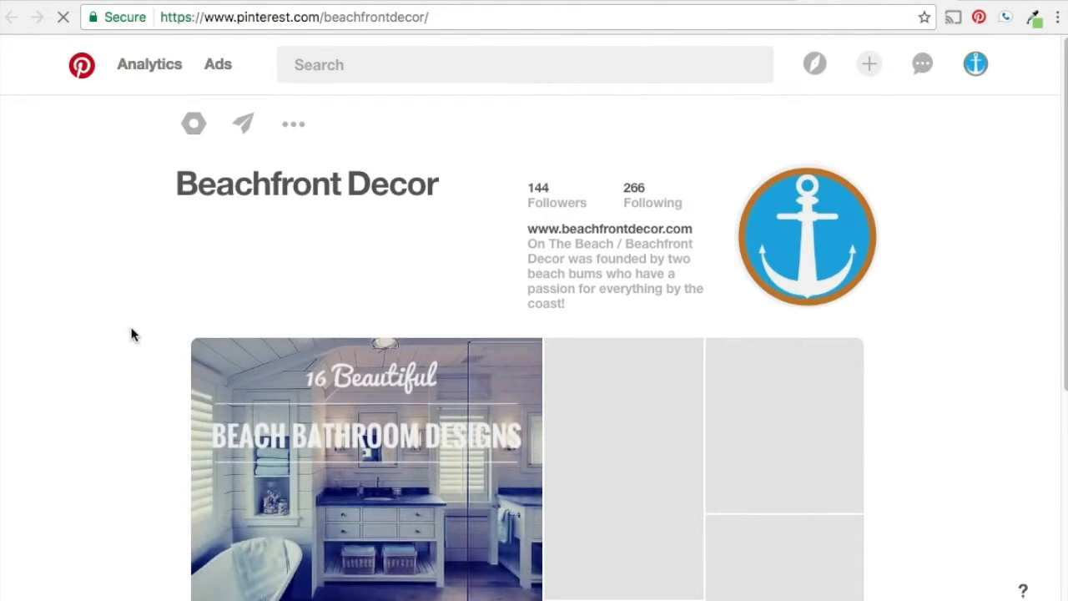
Step: Show the Beachfront Decor profile's saved pins instead of its boards
scroll(117, 321, down, 2)
scroll(107, 302, down, 4)
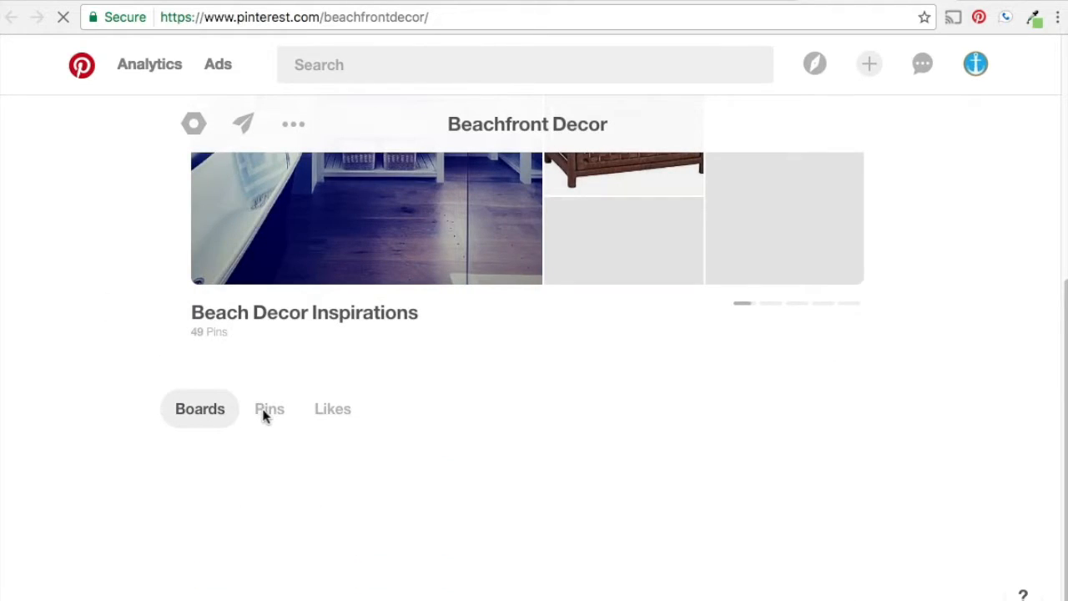
click(265, 415)
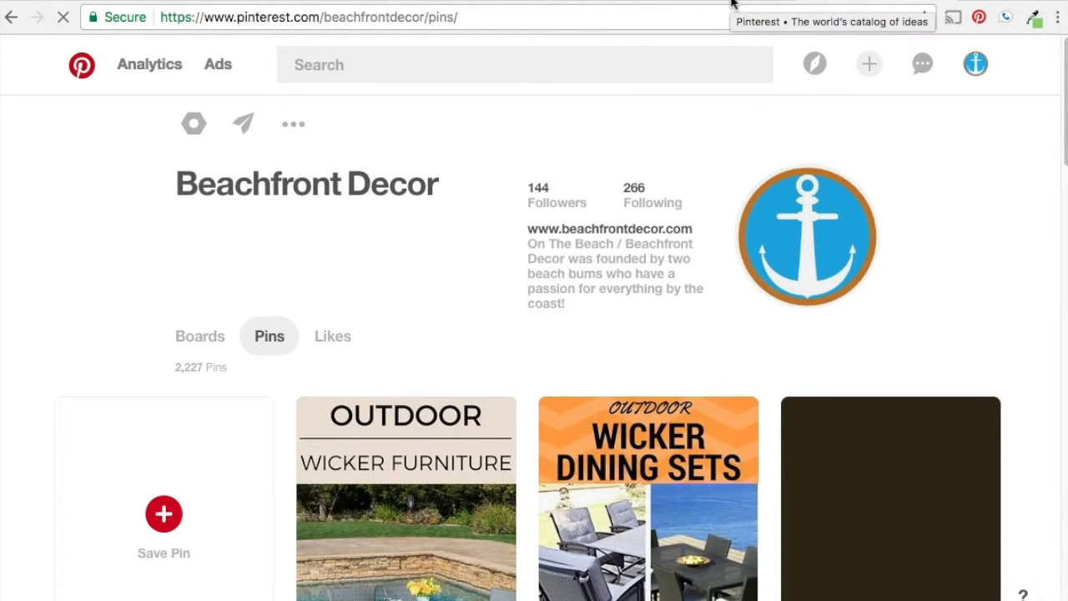
Step: Open the Outdoor Wicker Furniture pin for editing and select its entire website URL
scroll(97, 262, down, 5)
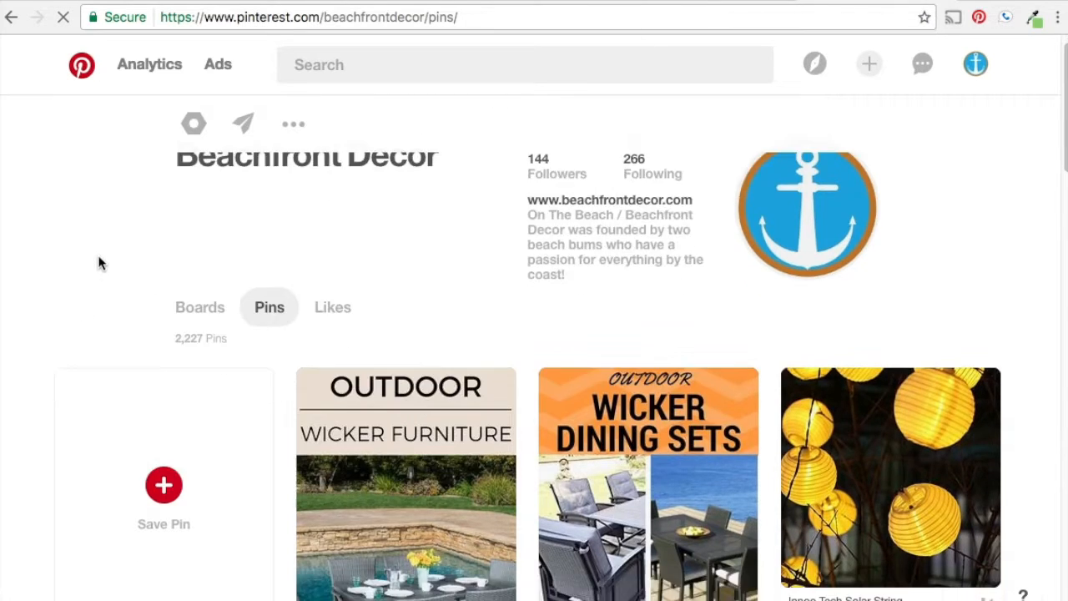
scroll(81, 261, up, 2)
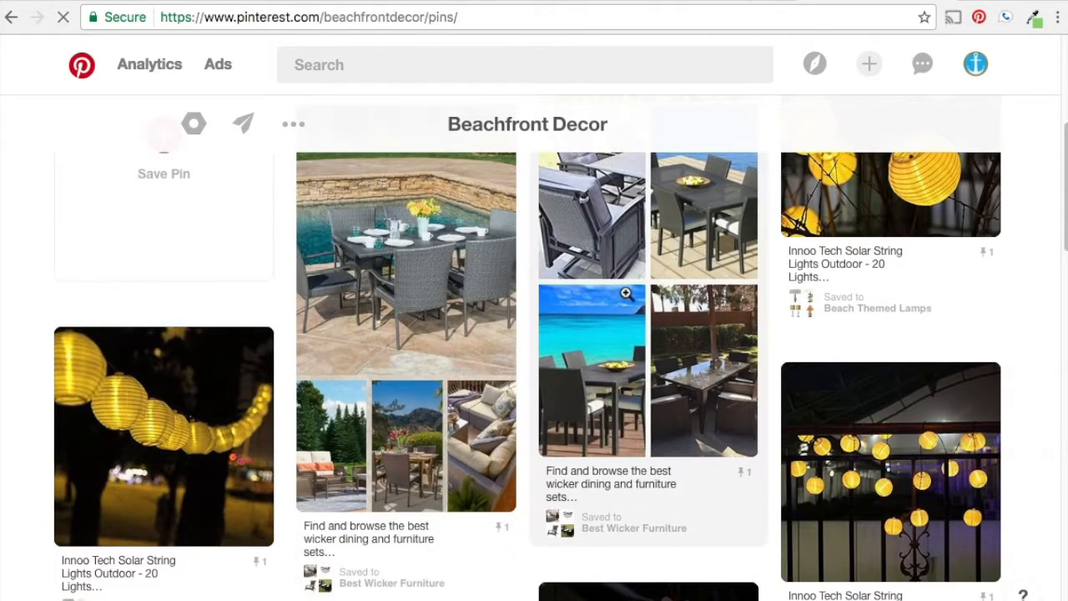
scroll(618, 296, up, 2)
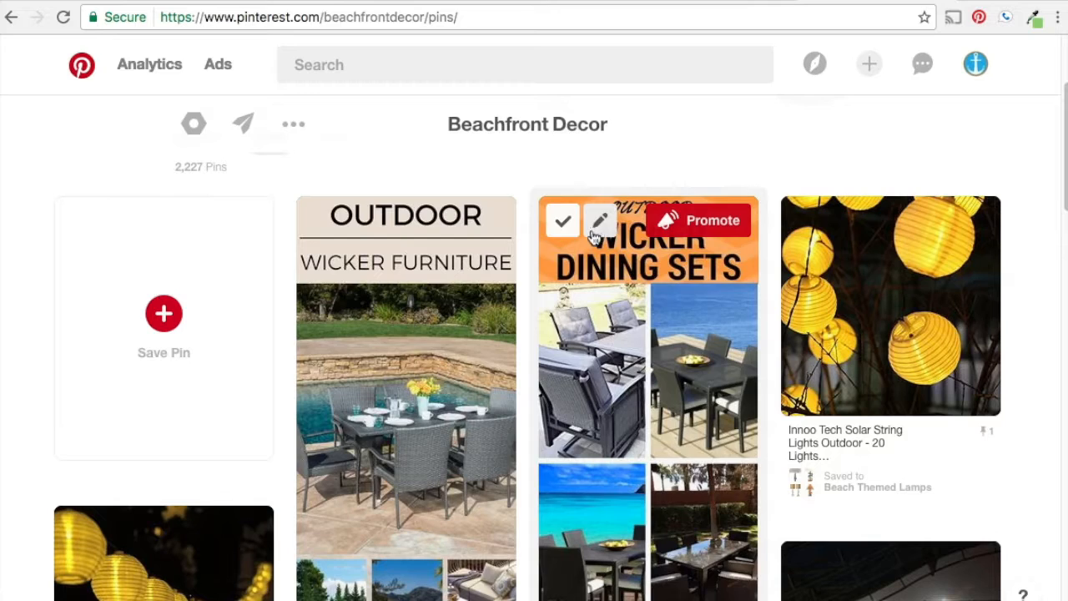
click(364, 226)
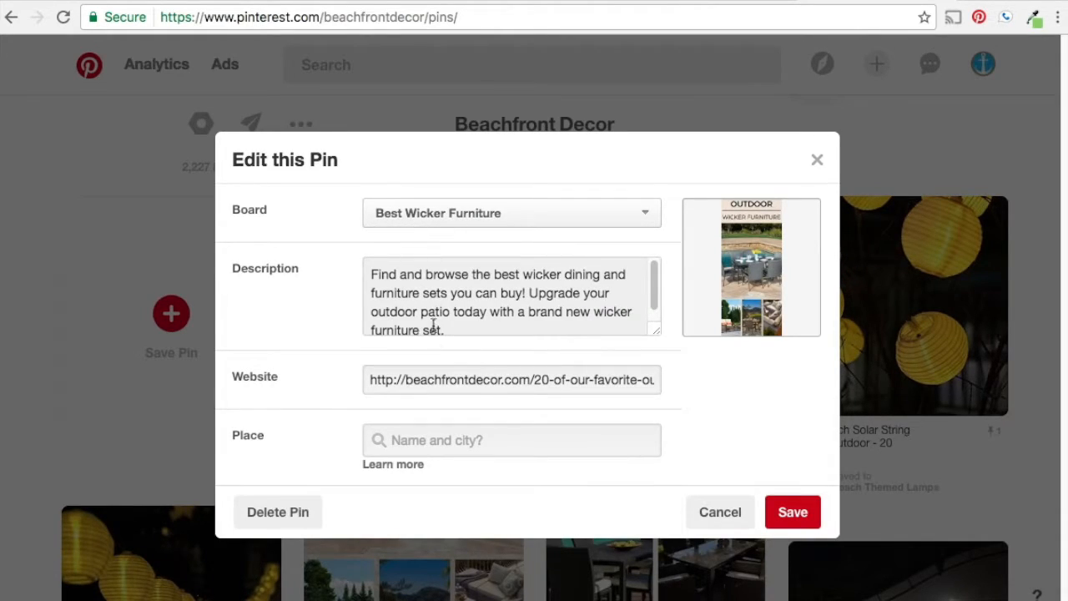
drag(455, 382, 716, 372)
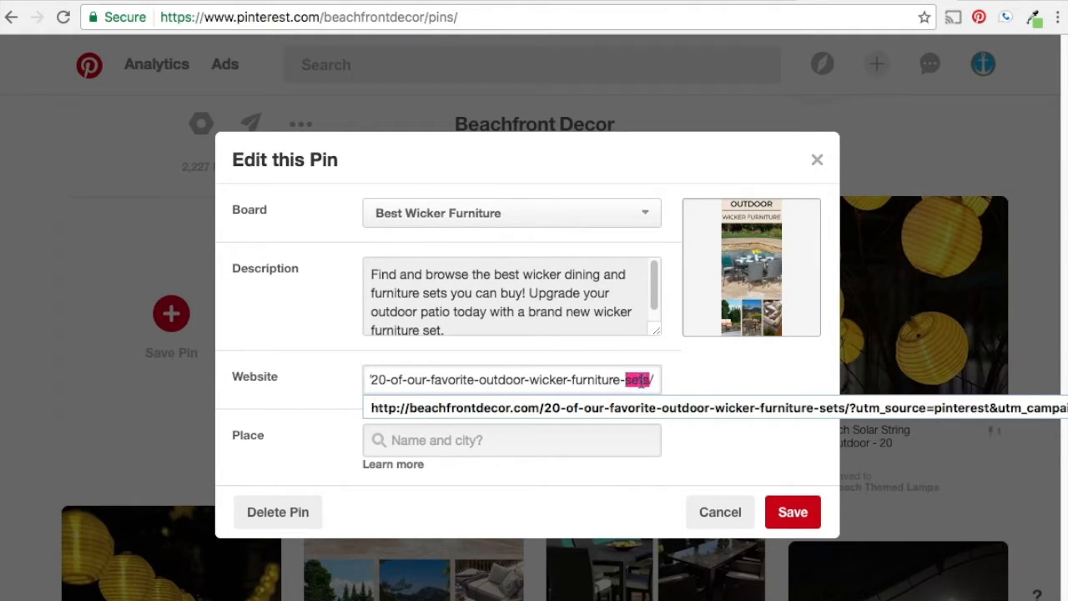
triple_click(641, 381)
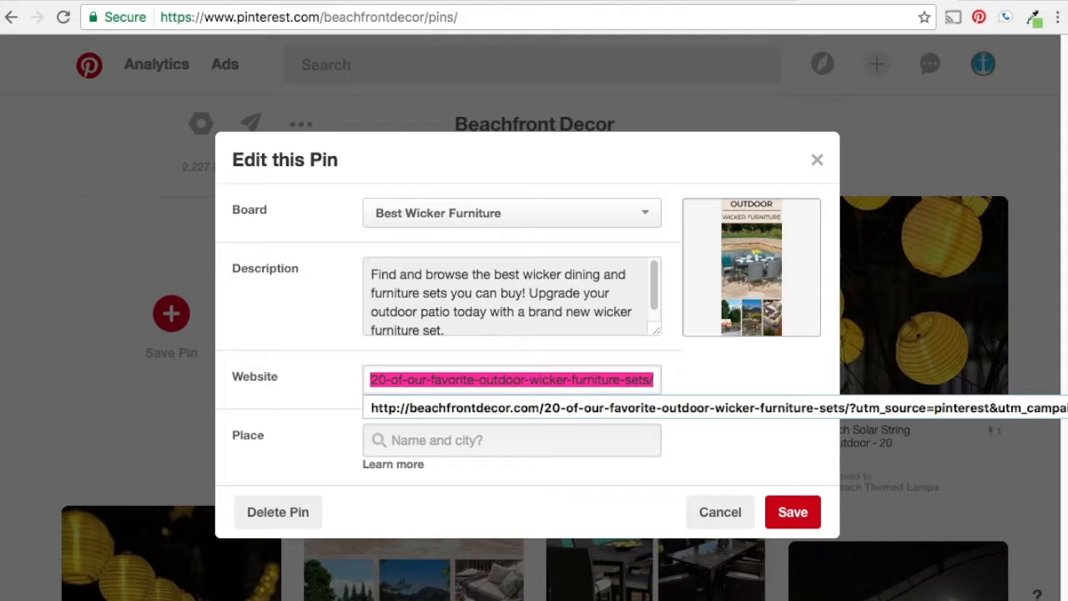
click(562, 1)
scroll(625, 329, down, 2)
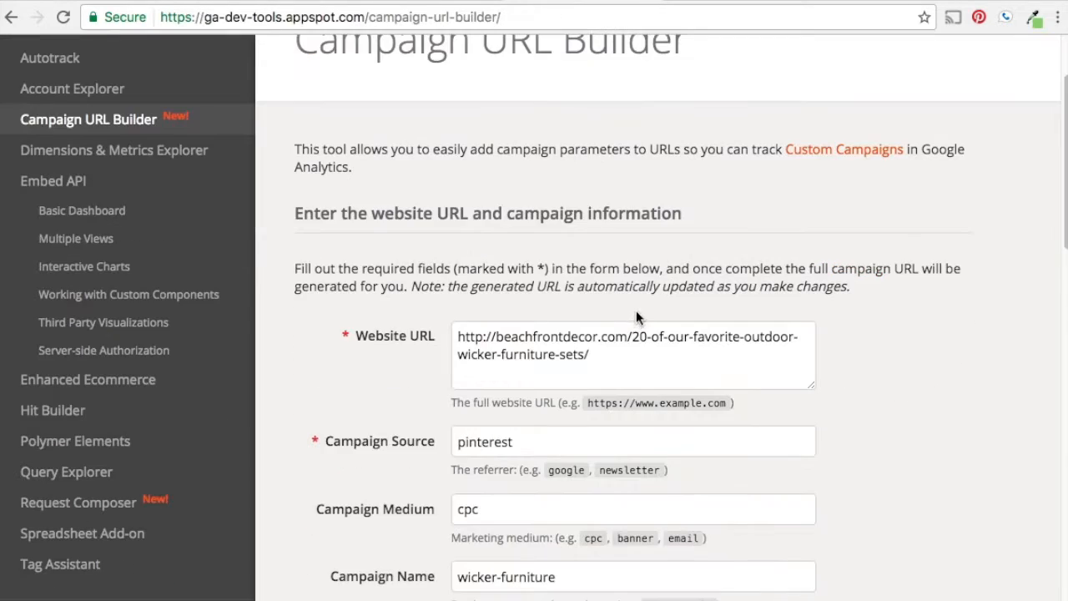
triple_click(626, 354)
key(super+c)
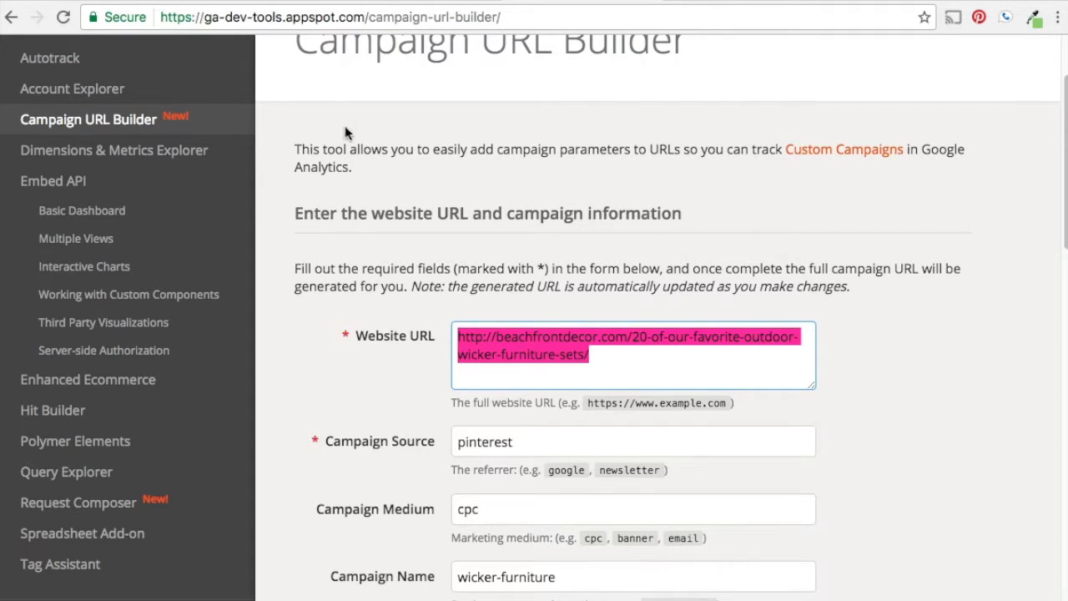
scroll(341, 125, up, 1)
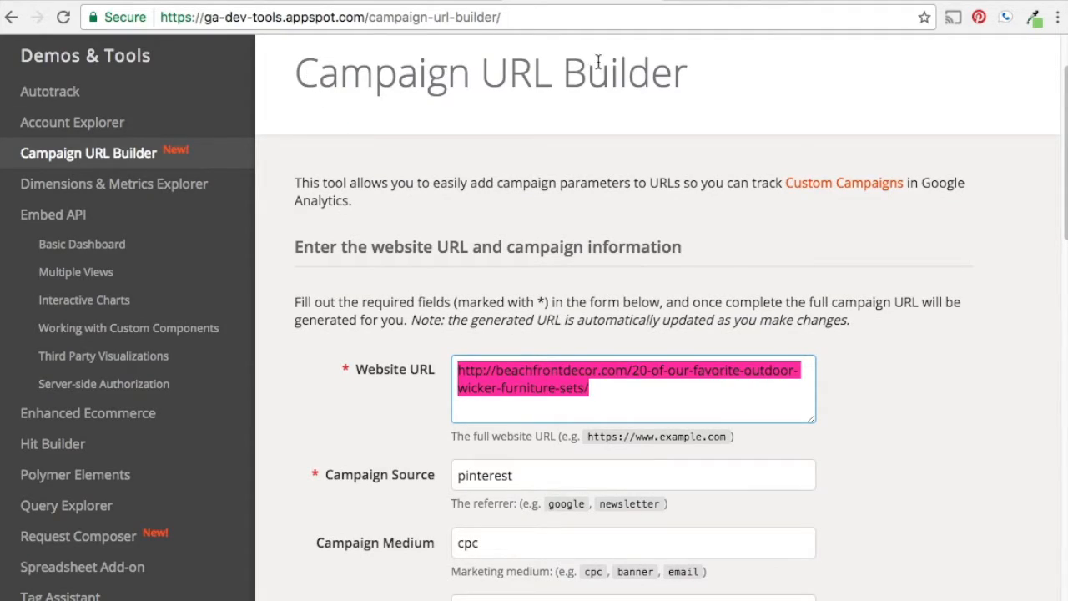
drag(207, 17, 371, 29)
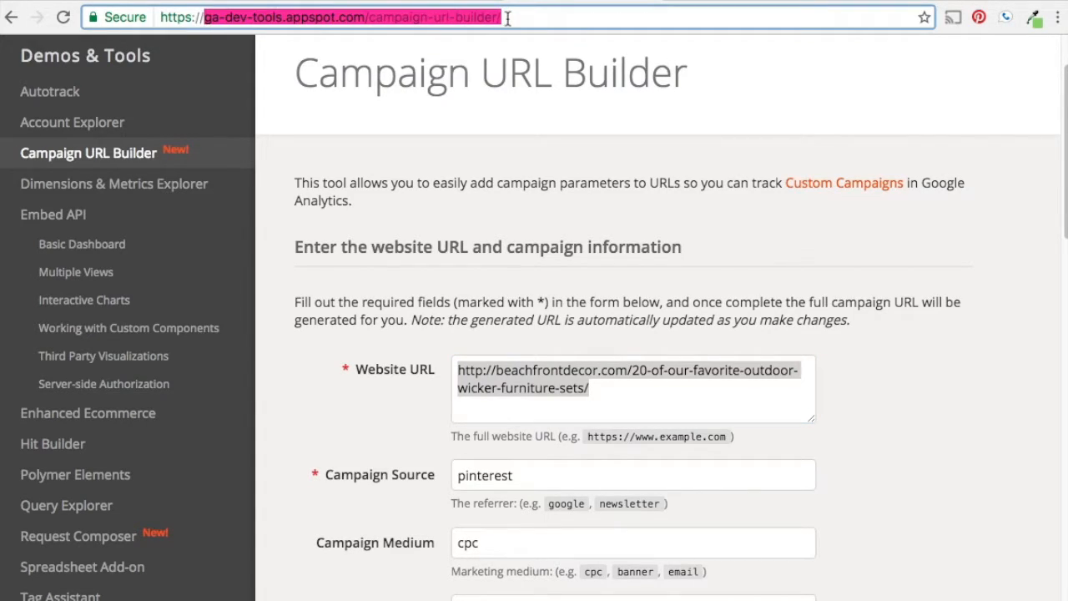
click(493, 117)
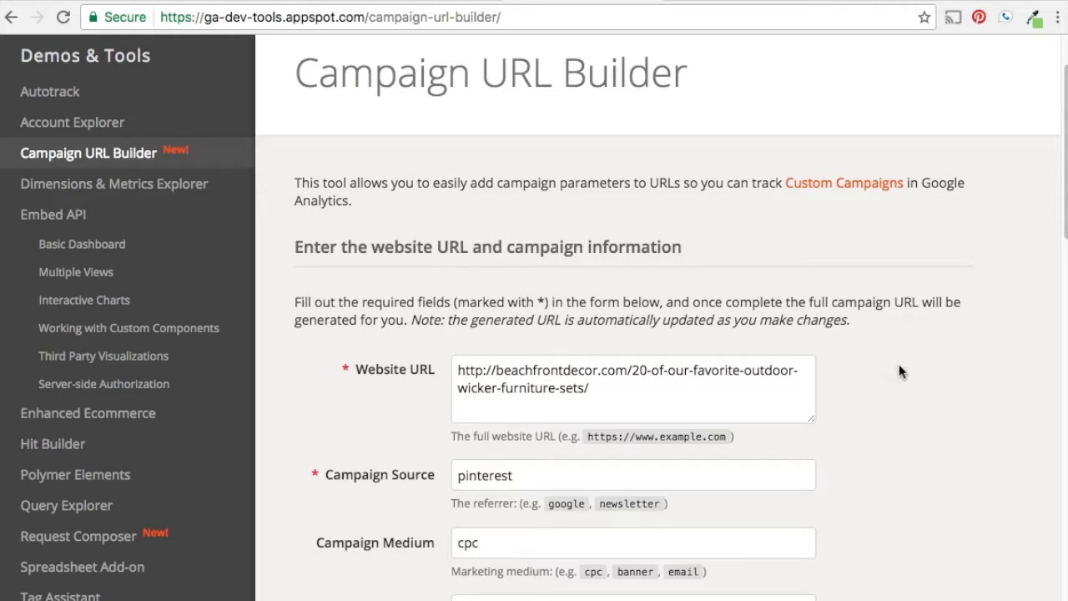
scroll(835, 315, down, 3)
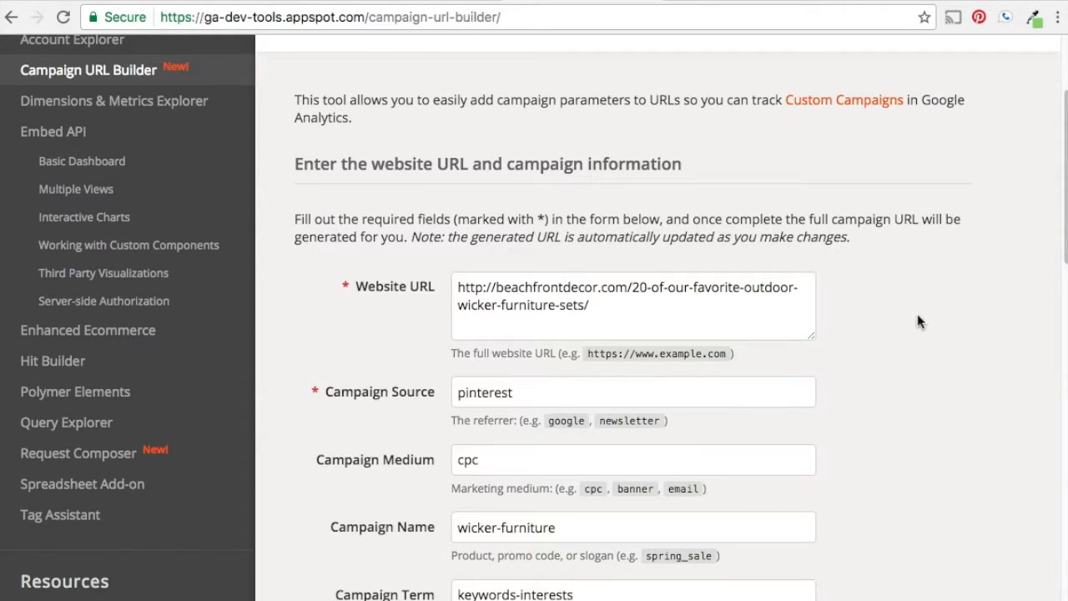
scroll(784, 342, down, 1)
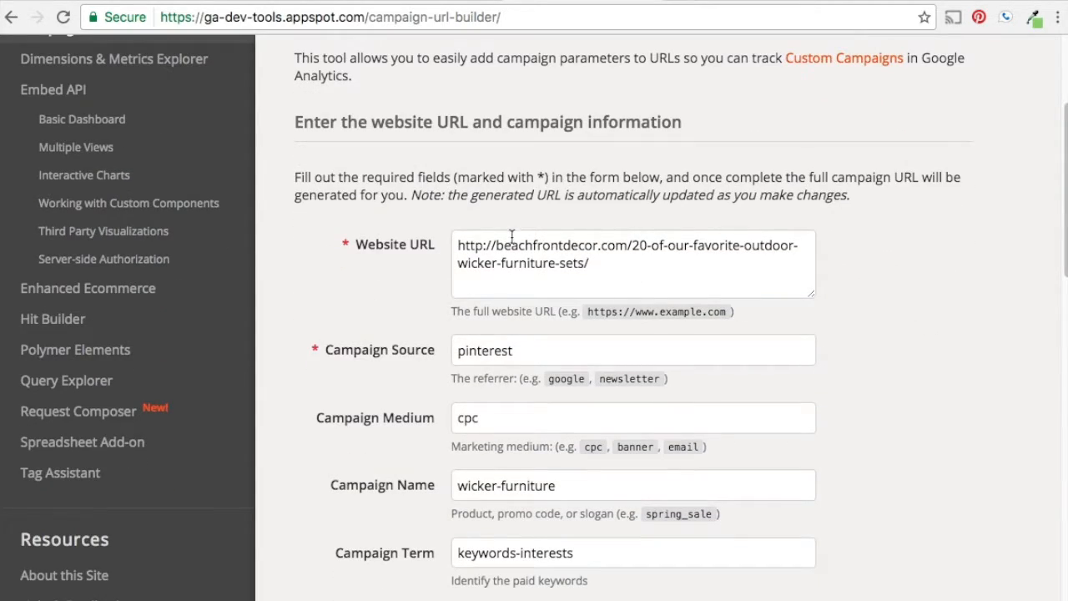
drag(617, 260, 439, 242)
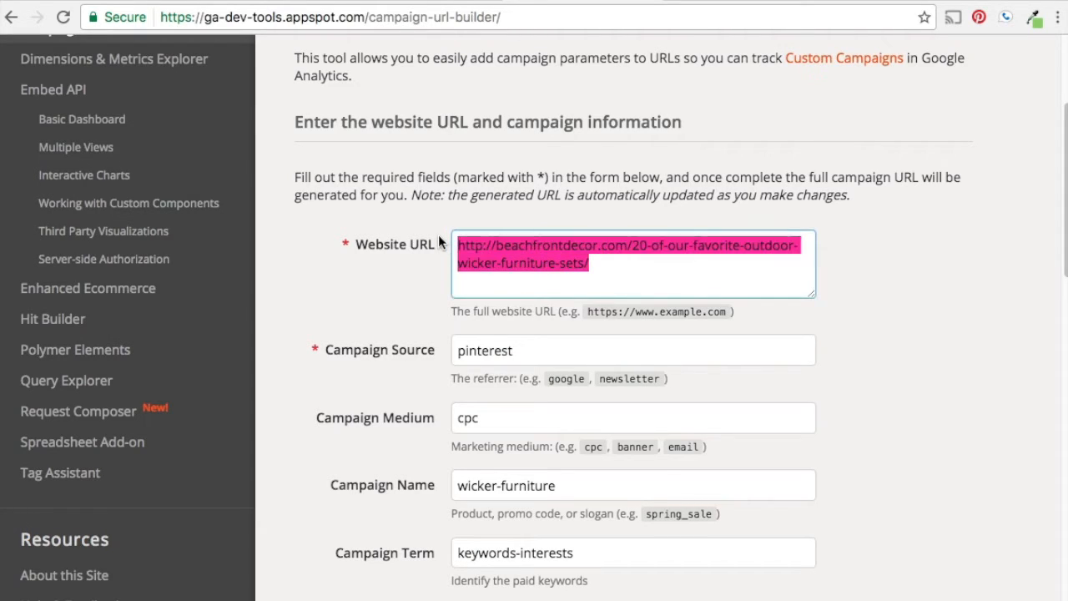
key(super+v)
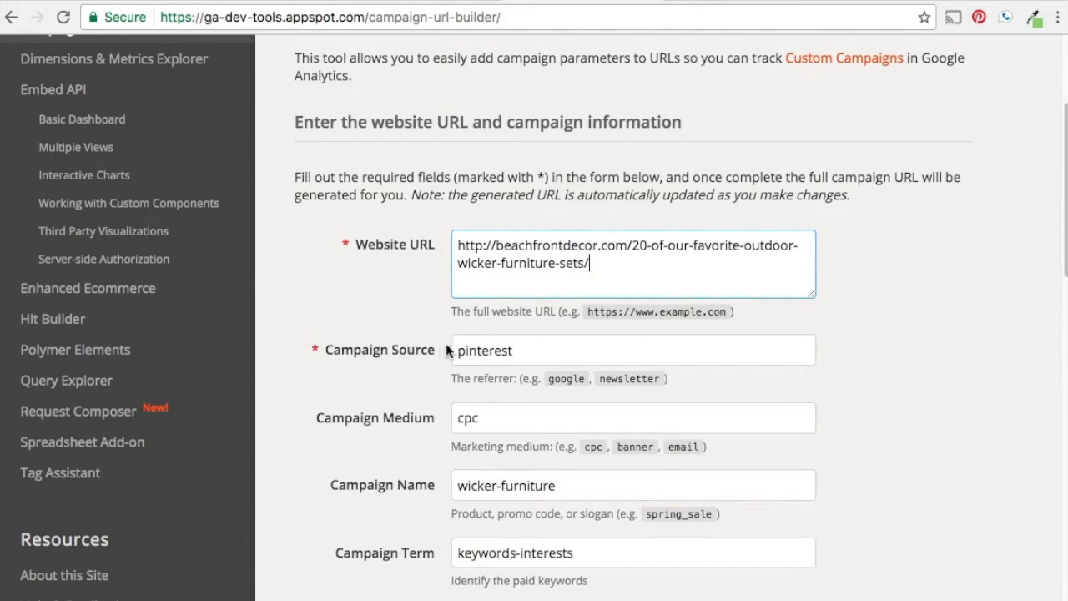
Step: Enter cpc as the campaign medium
scroll(450, 349, down, 3)
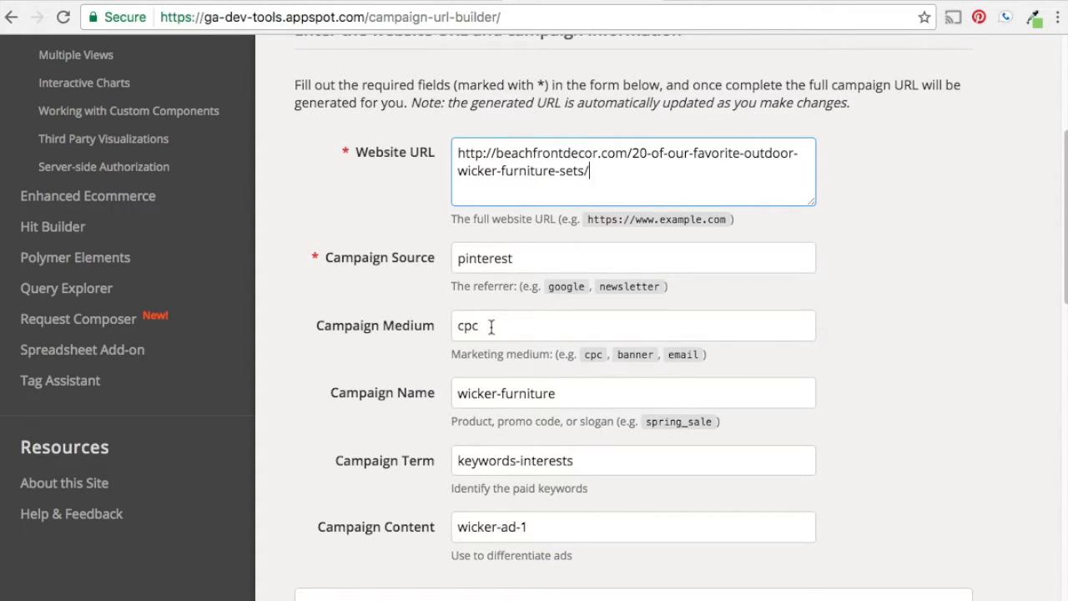
double_click(464, 327)
text(cpc)
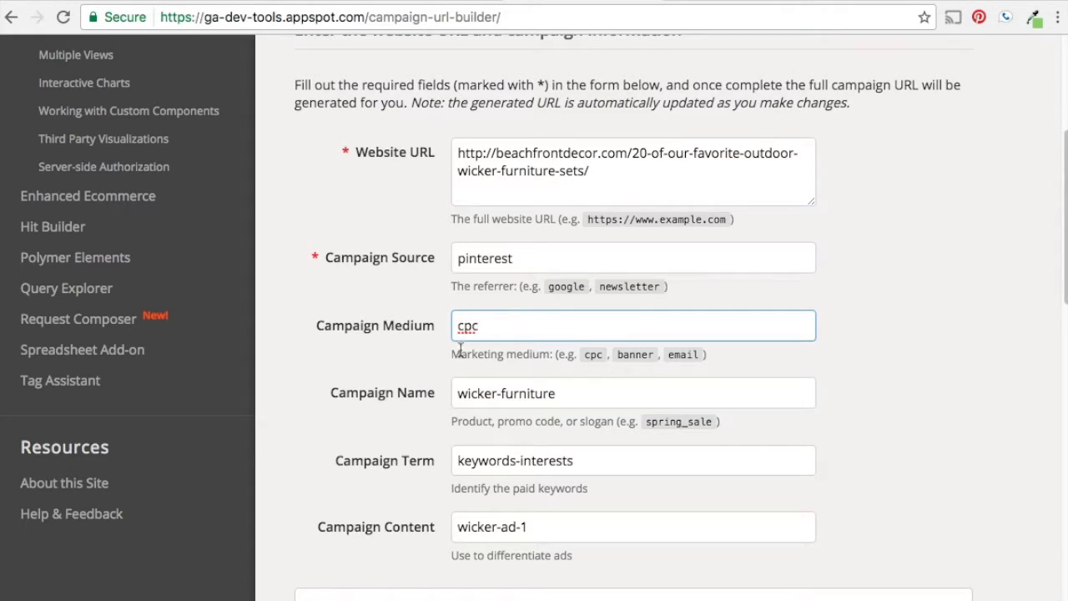
Step: Review the campaign name, term and content values alongside the website URL in the campaign form
click(465, 397)
drag(465, 397, 573, 398)
click(592, 397)
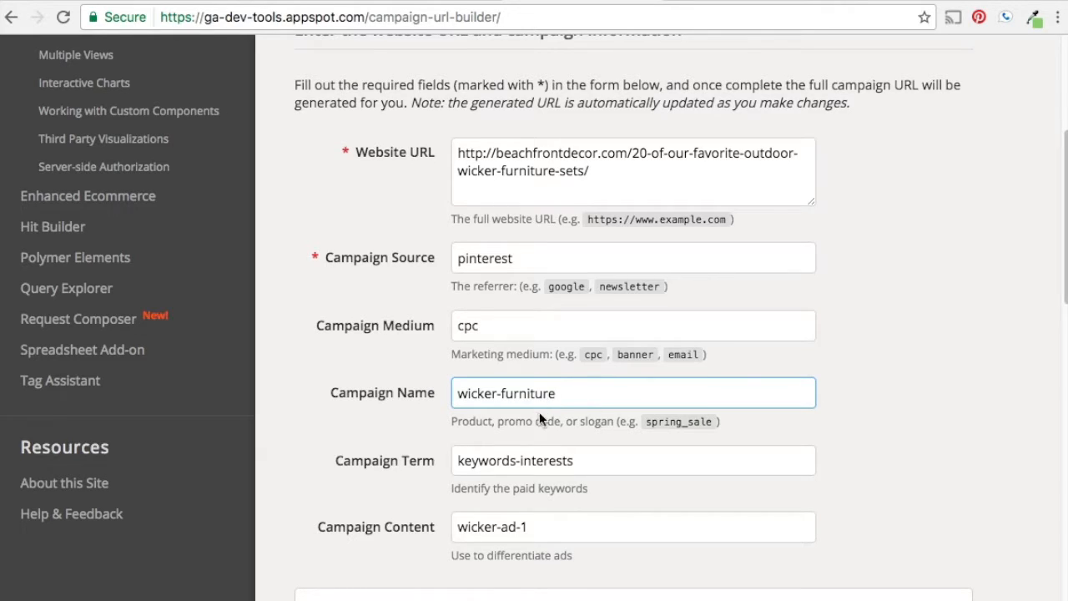
drag(585, 393, 458, 393)
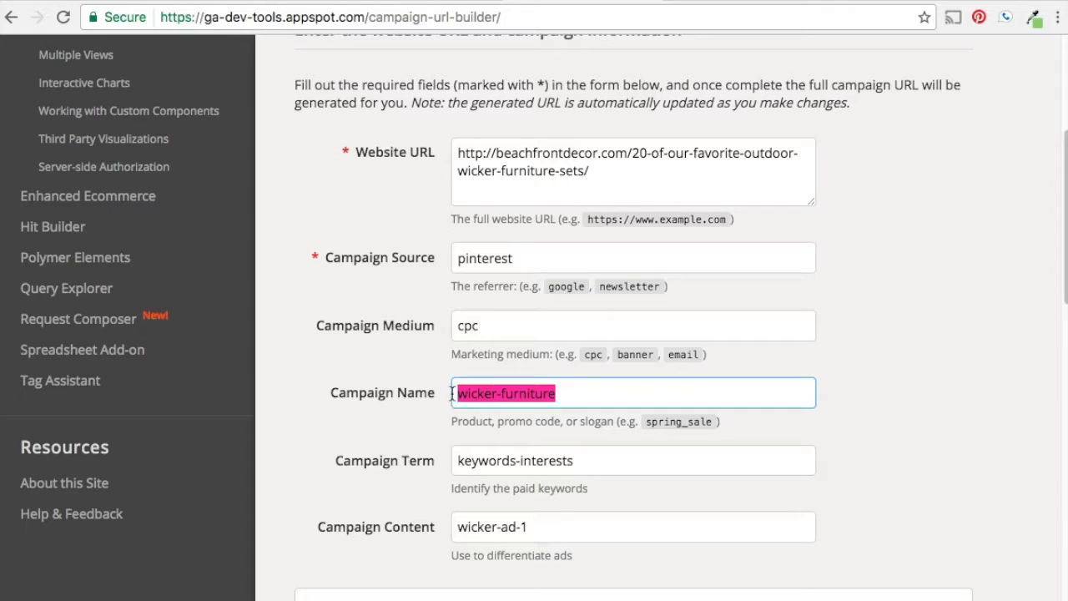
click(481, 397)
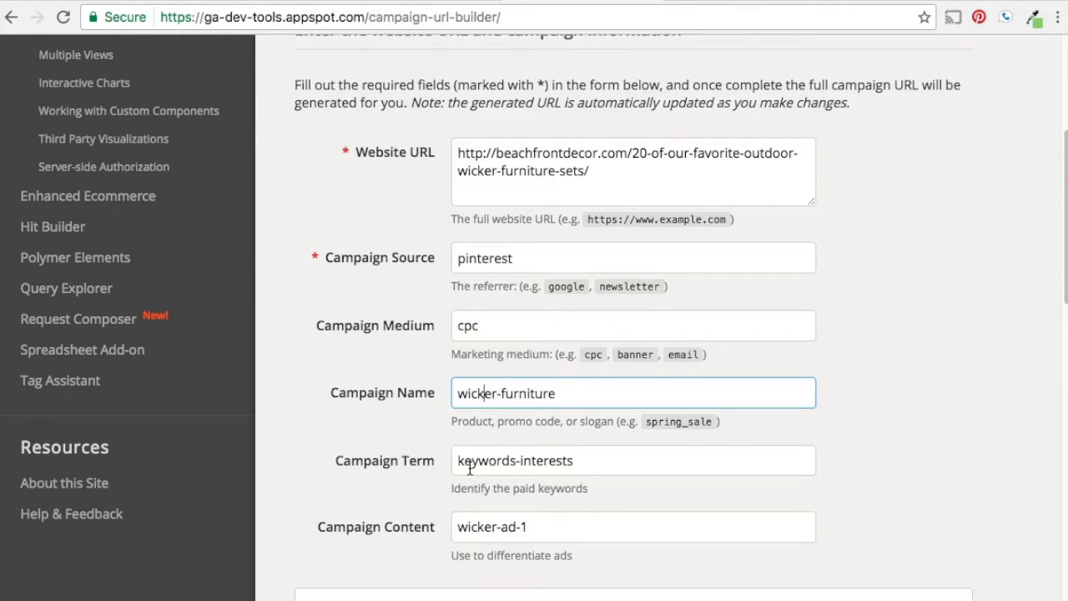
drag(459, 460, 592, 461)
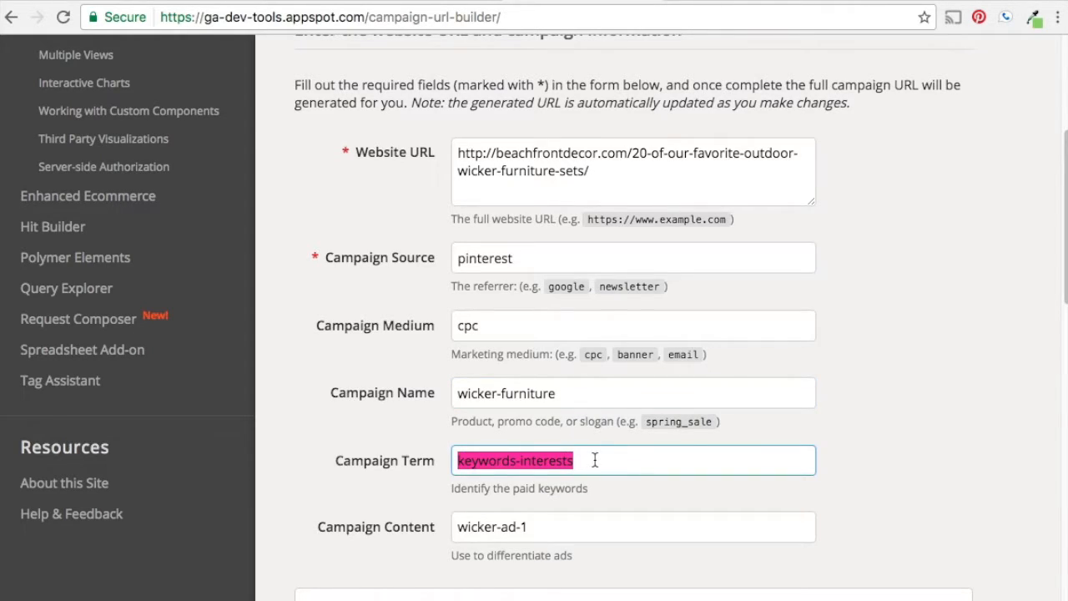
click(594, 460)
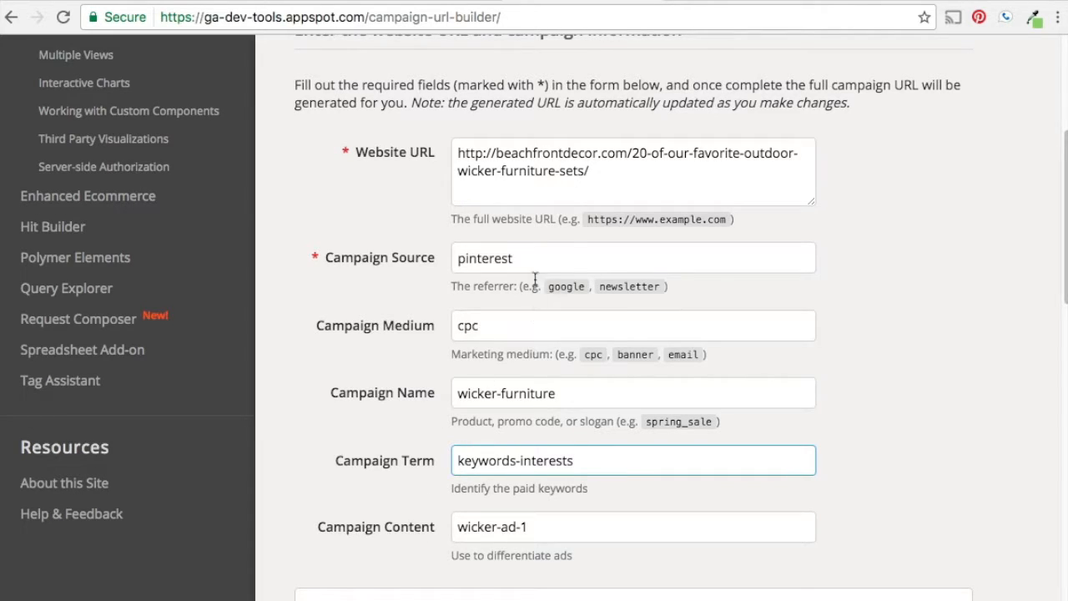
drag(632, 151, 715, 191)
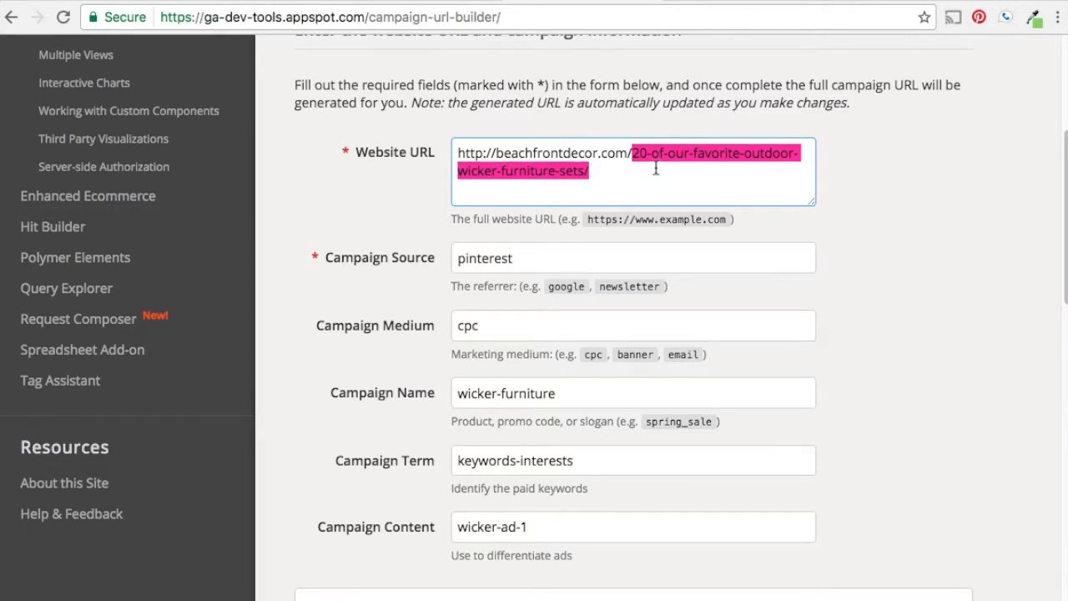
click(695, 176)
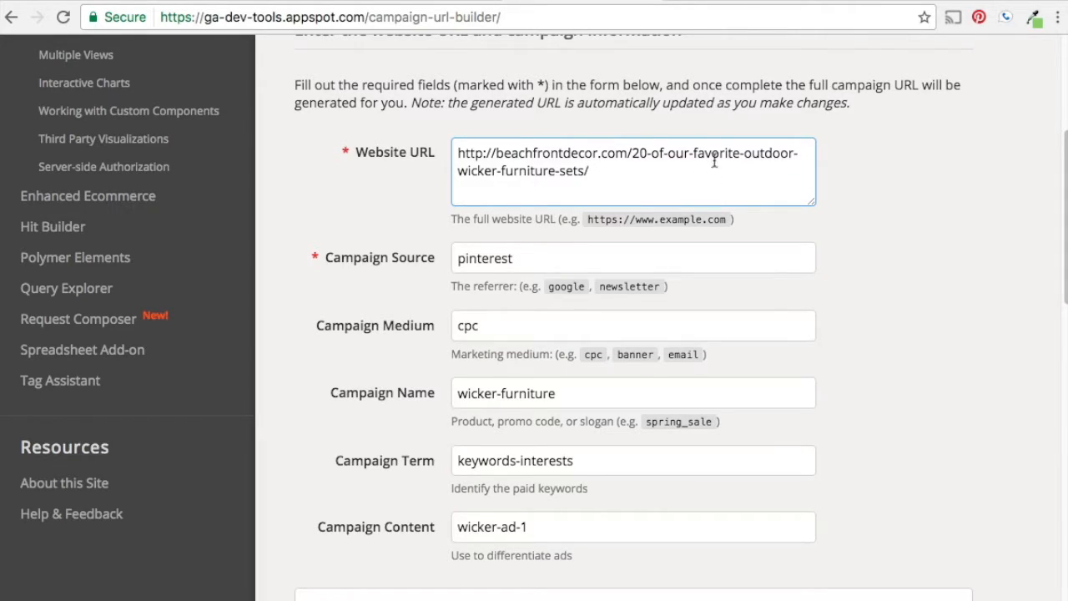
click(556, 532)
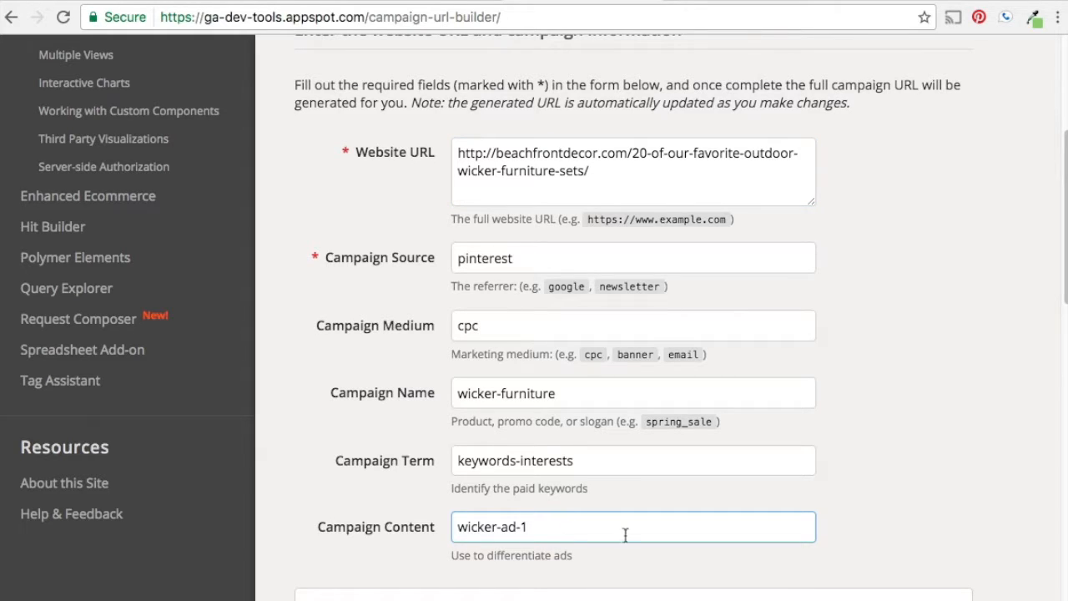
triple_click(448, 526)
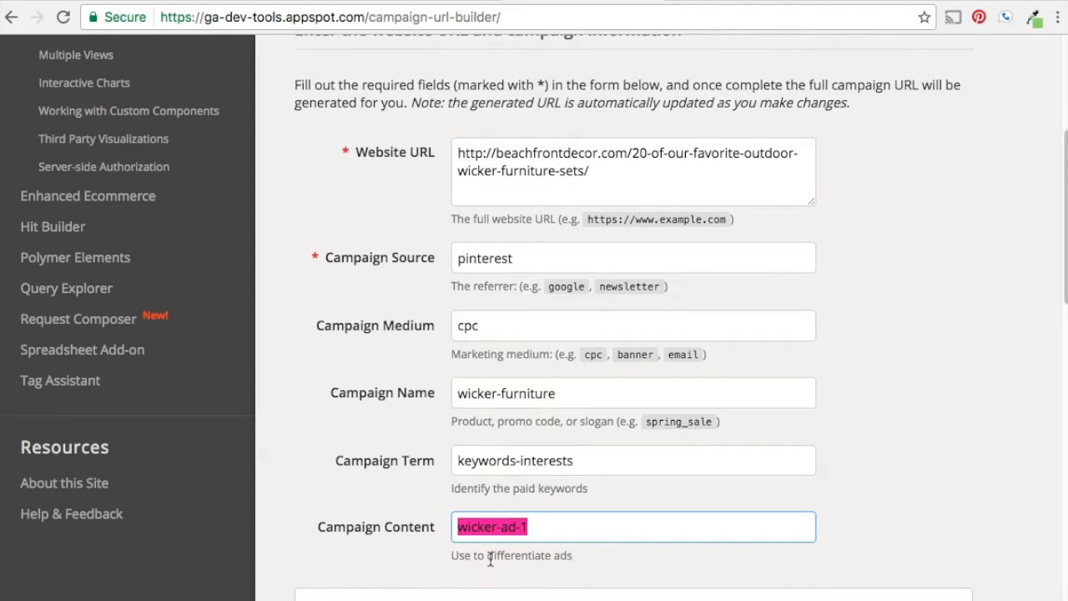
drag(489, 556, 559, 556)
click(592, 567)
Step: Copy the generated campaign URL, replace the Outdoor Wicker Furniture pin's website link with it in Pinterest, and save the pin
scroll(969, 481, down, 3)
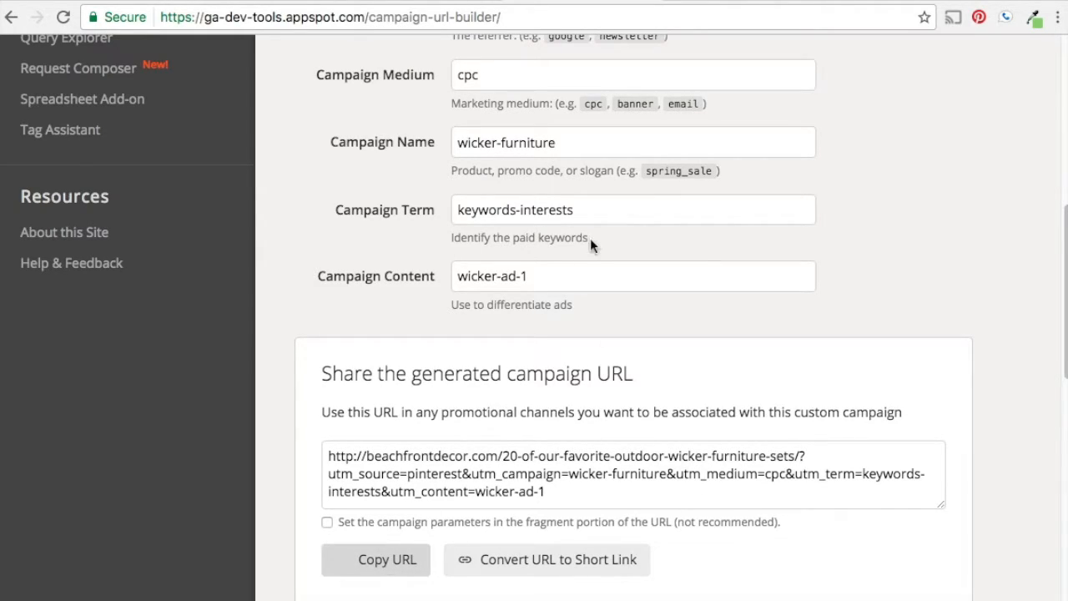
click(850, 1)
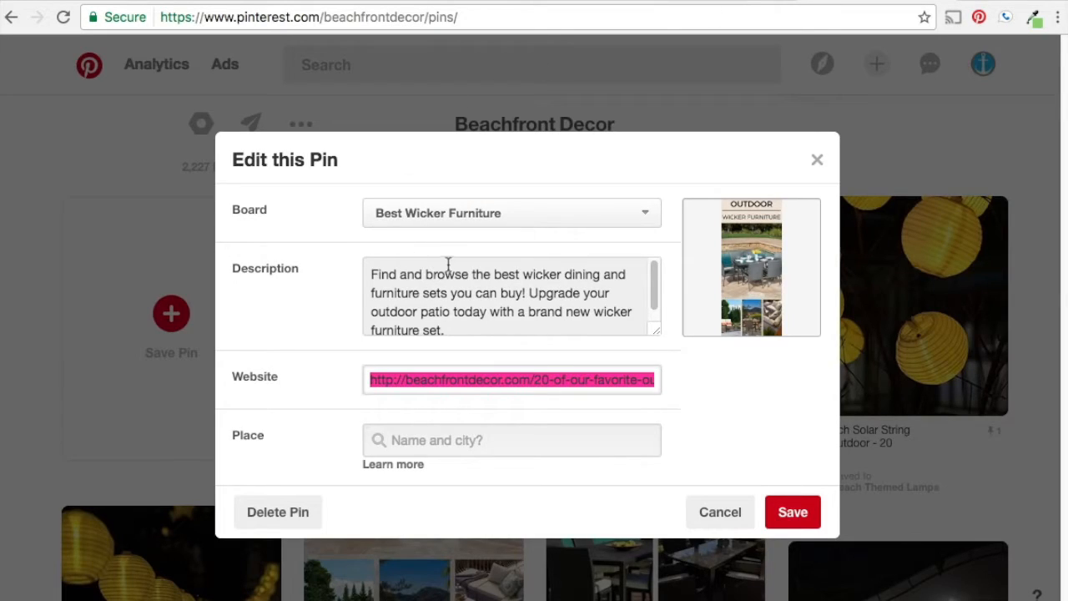
key(ctrl+v)
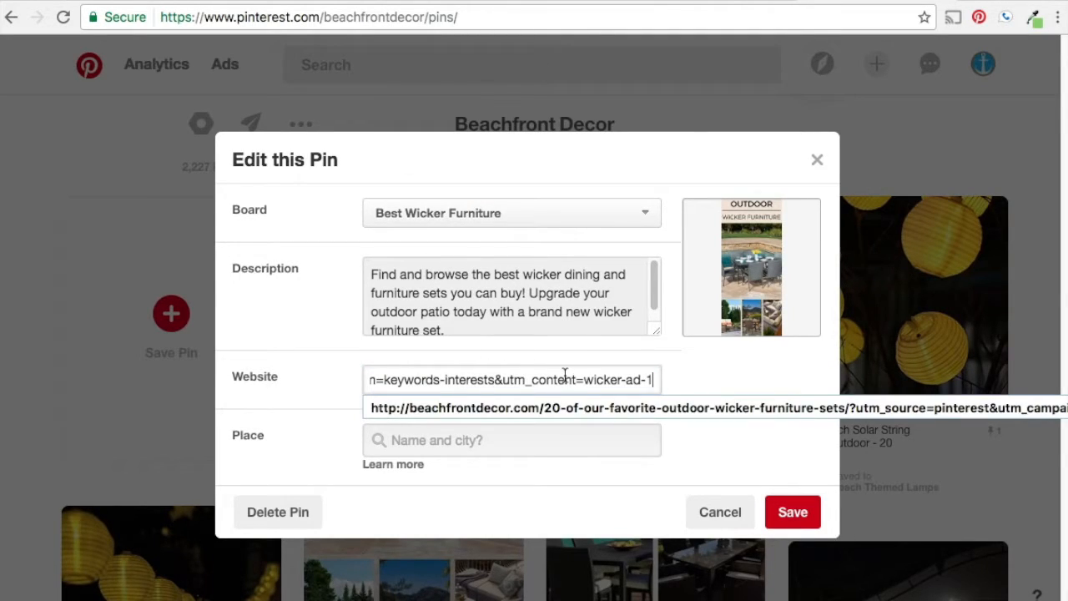
click(789, 512)
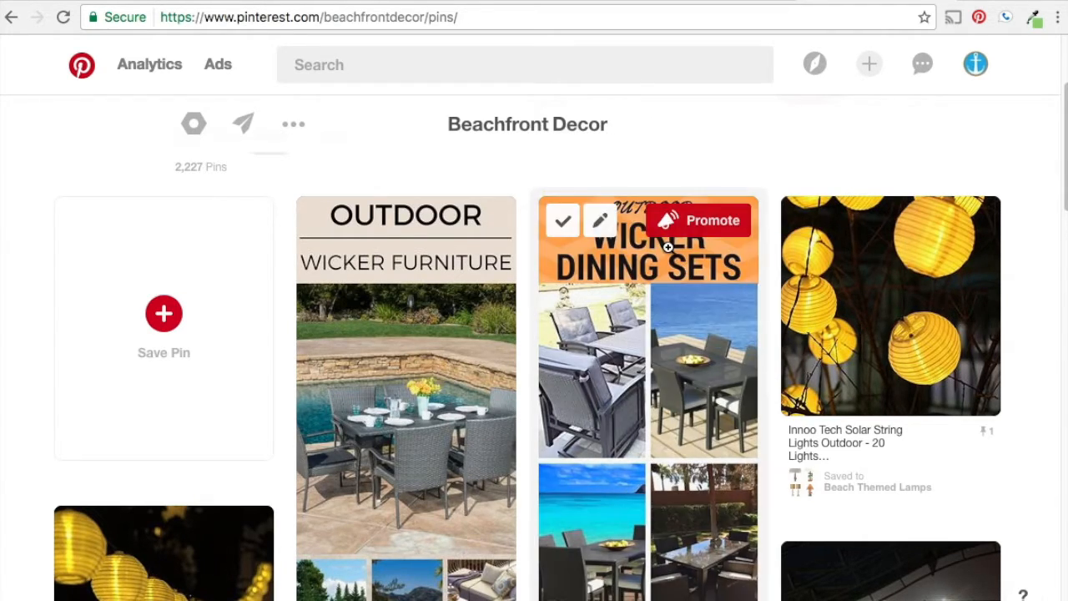
Step: View the Outdoor Wicker Dining Sets pin in detail and return to the profile's pins
mouse_move(588, 338)
click(594, 341)
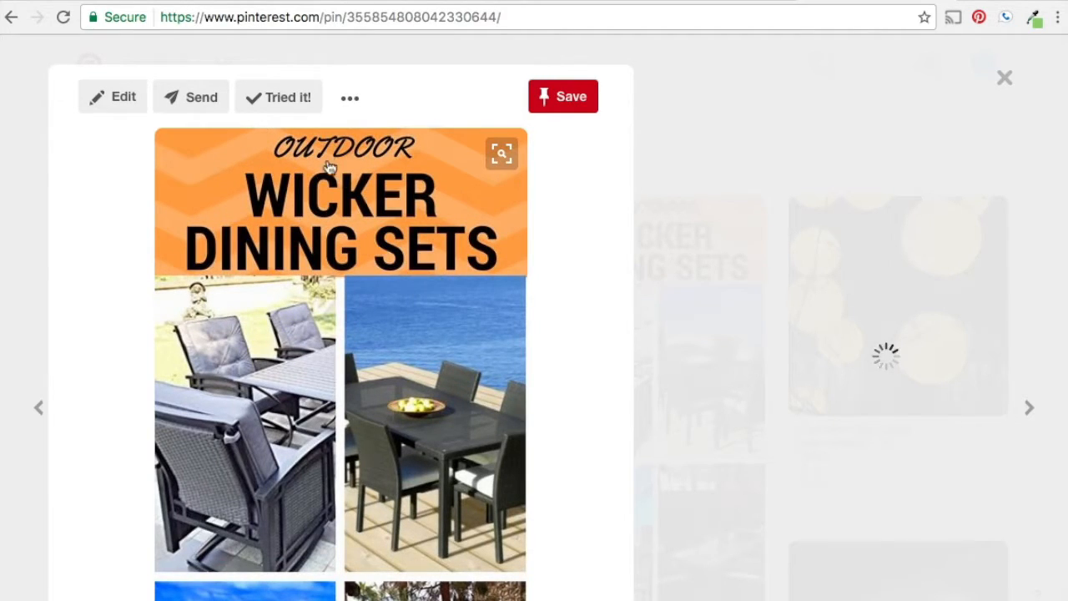
key(Escape)
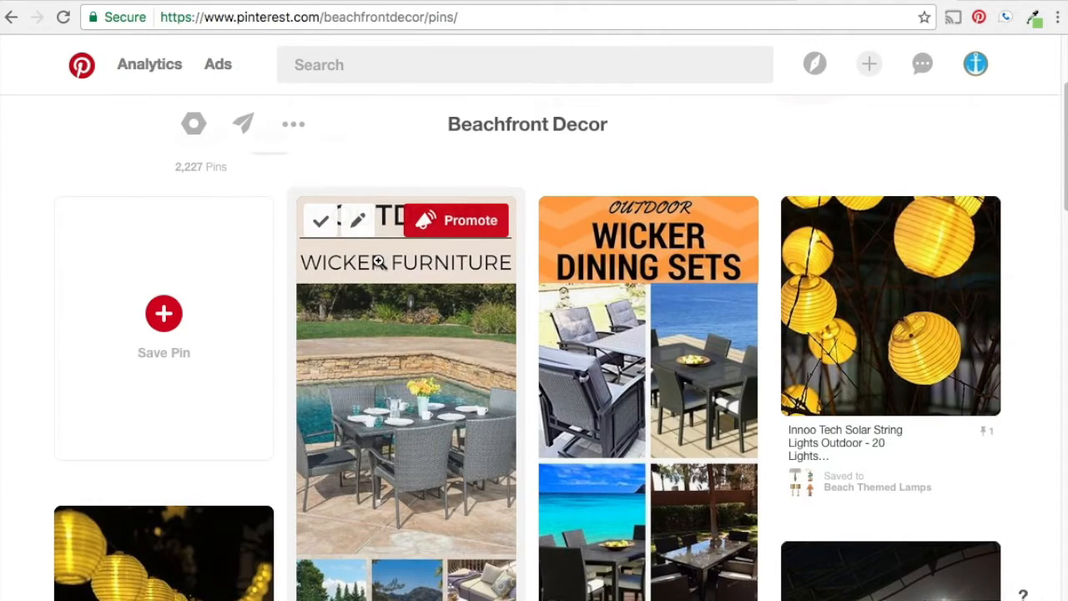
Step: Check the tracking parameters in the Outdoor Wicker Furniture pin's website link, leaving the pin's edit form without saving
click(364, 231)
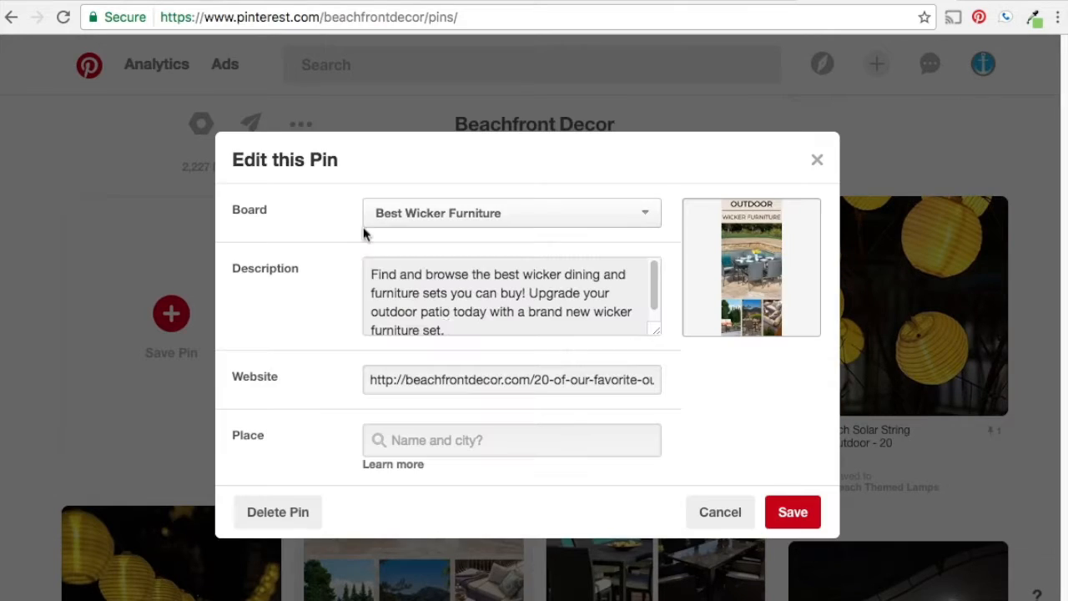
drag(577, 381, 762, 401)
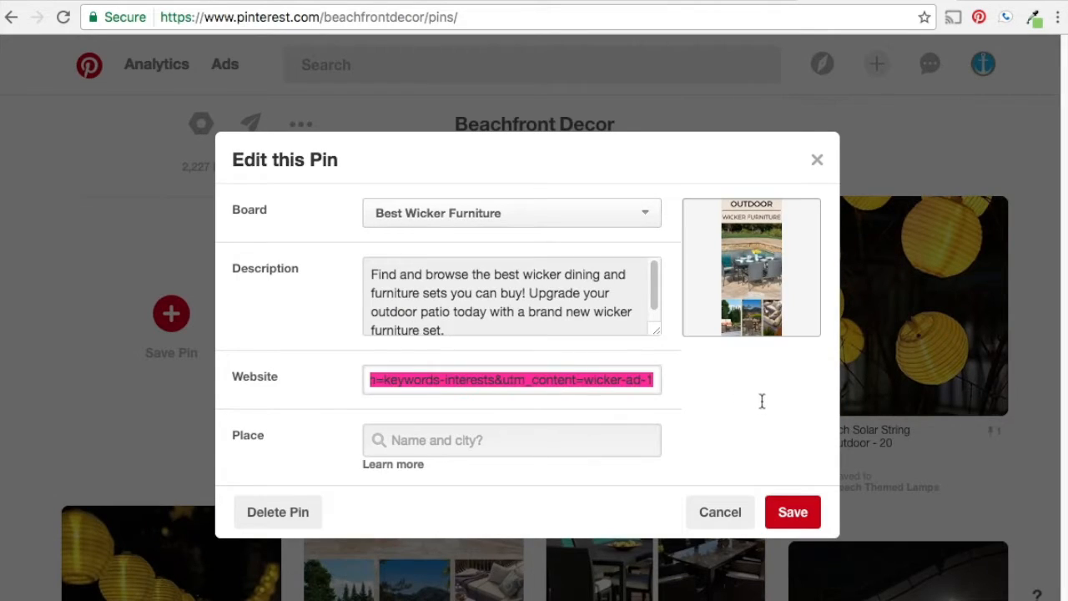
click(710, 521)
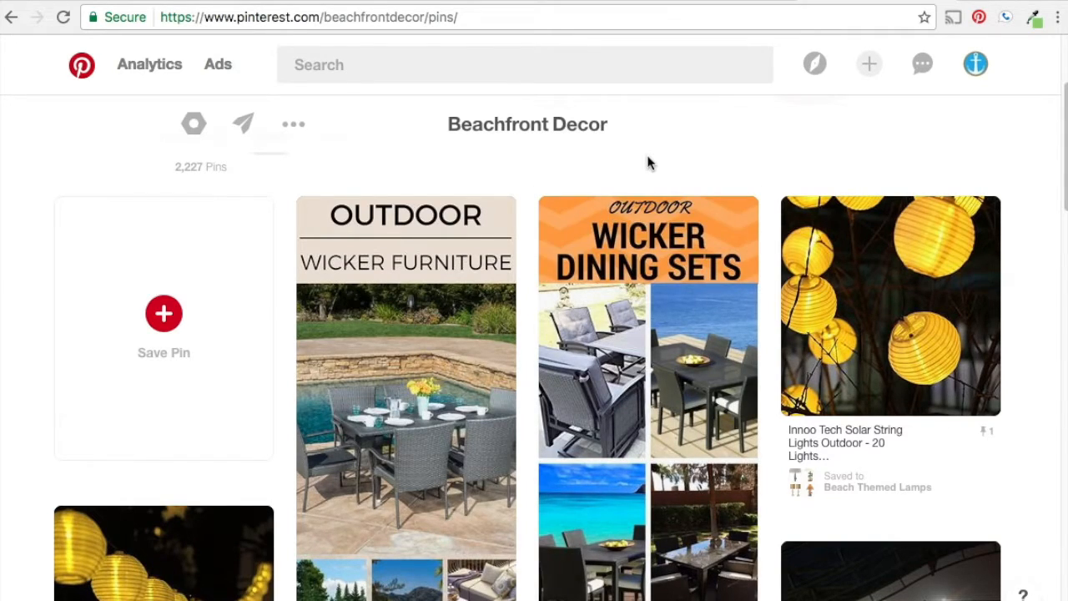
Step: Copy the outdoor patio wicker dining sets post's URL and replace the website URL in the campaign URL builder with it
click(284, 1)
click(353, 18)
key(ctrl+c)
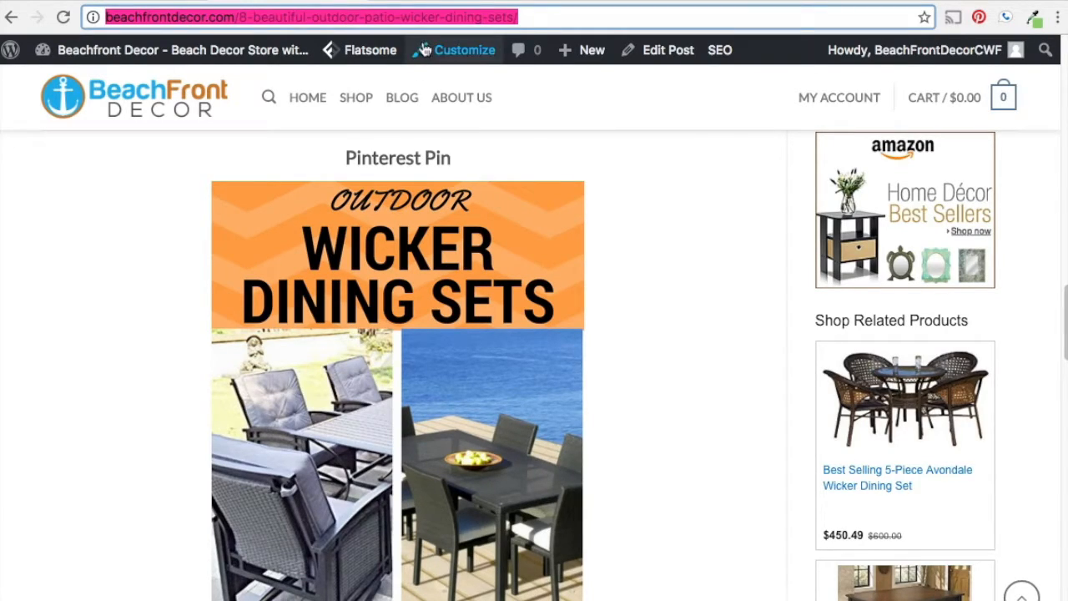
click(788, 4)
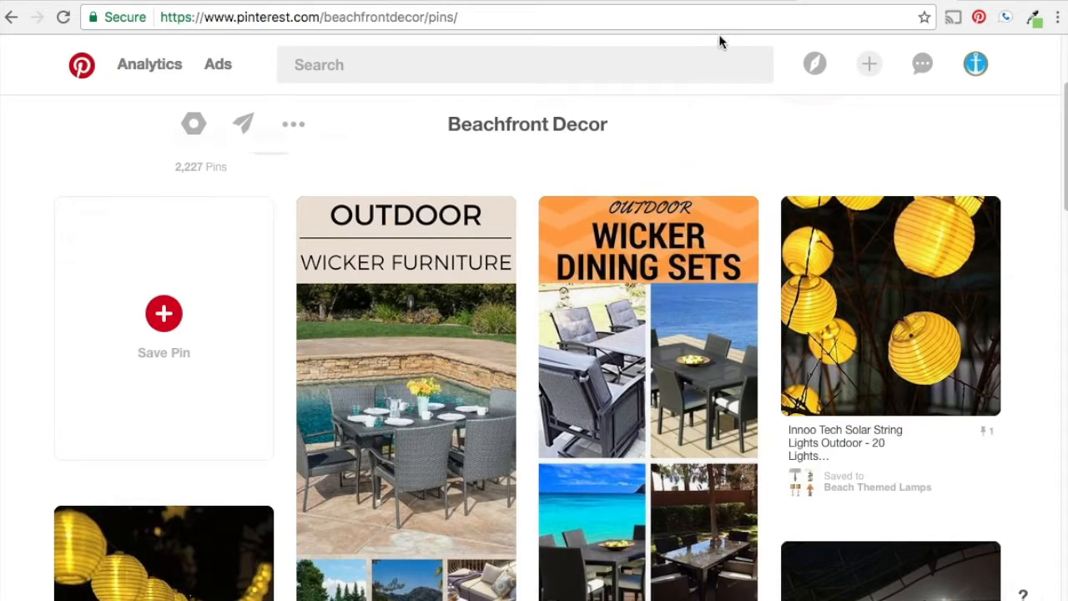
click(591, 3)
scroll(841, 348, up, 2)
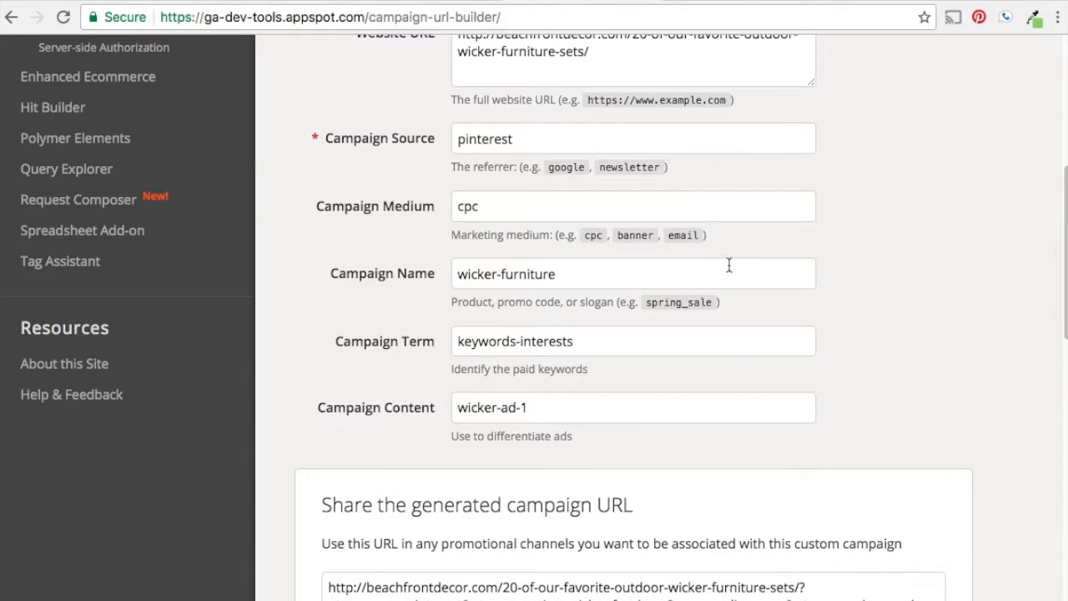
scroll(728, 264, up, 1)
drag(608, 115, 451, 100)
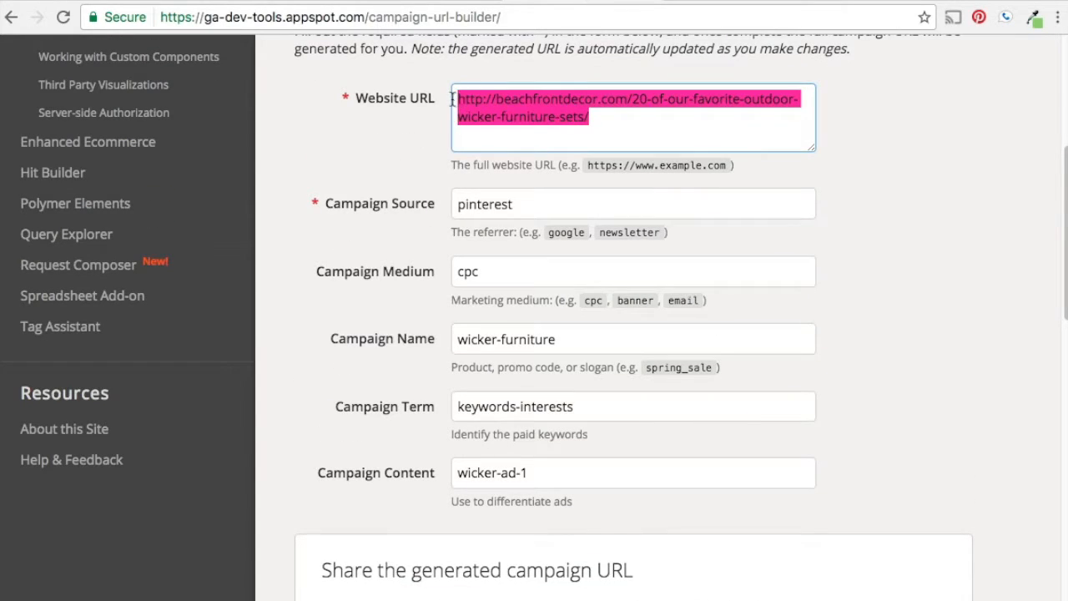
key(ctrl+v)
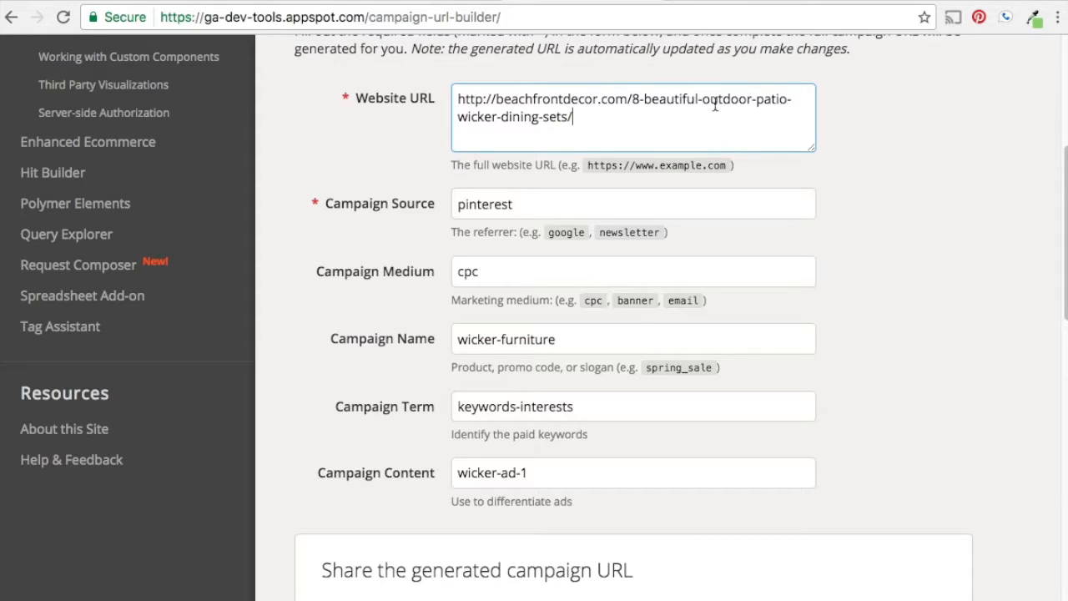
Step: Review the campaign source, medium, name and term, and set the campaign content to wicker-ad-2
click(543, 201)
click(525, 275)
click(572, 339)
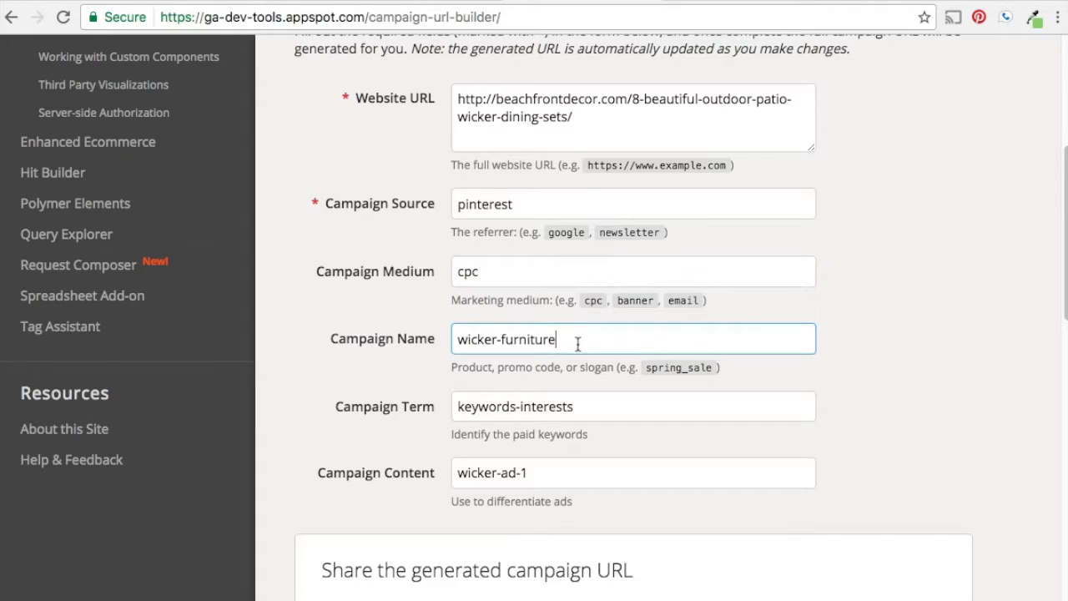
drag(567, 341, 372, 342)
click(563, 340)
drag(594, 408, 422, 396)
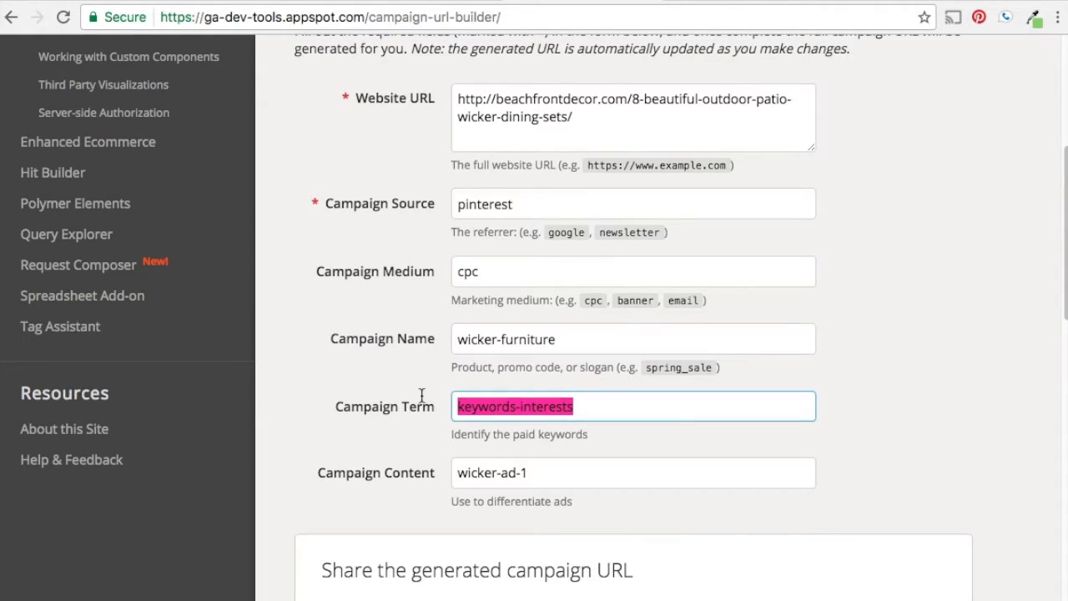
click(501, 407)
click(573, 475)
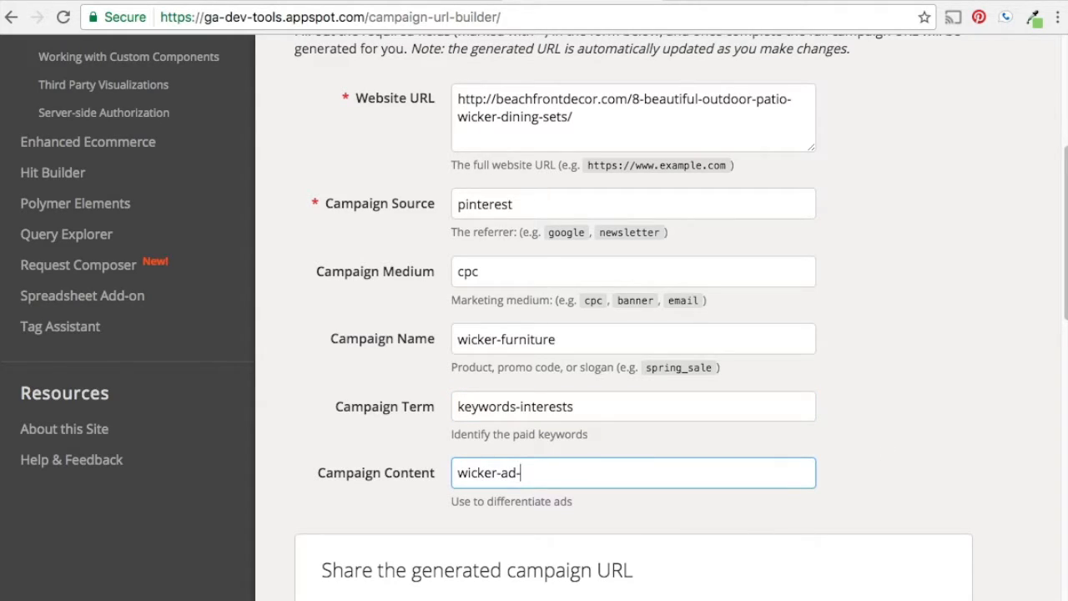
click(835, 488)
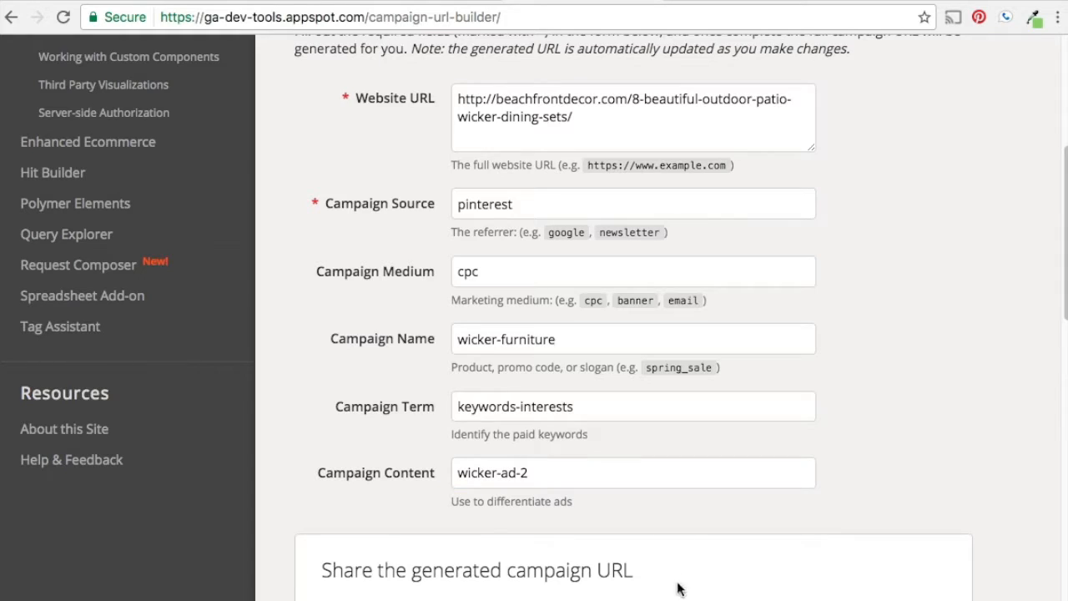
Step: Copy the generated campaign URL, replace the Outdoor Wicker Dining Sets pin's website link with it in Pinterest, and save the pin
scroll(804, 429, down, 2)
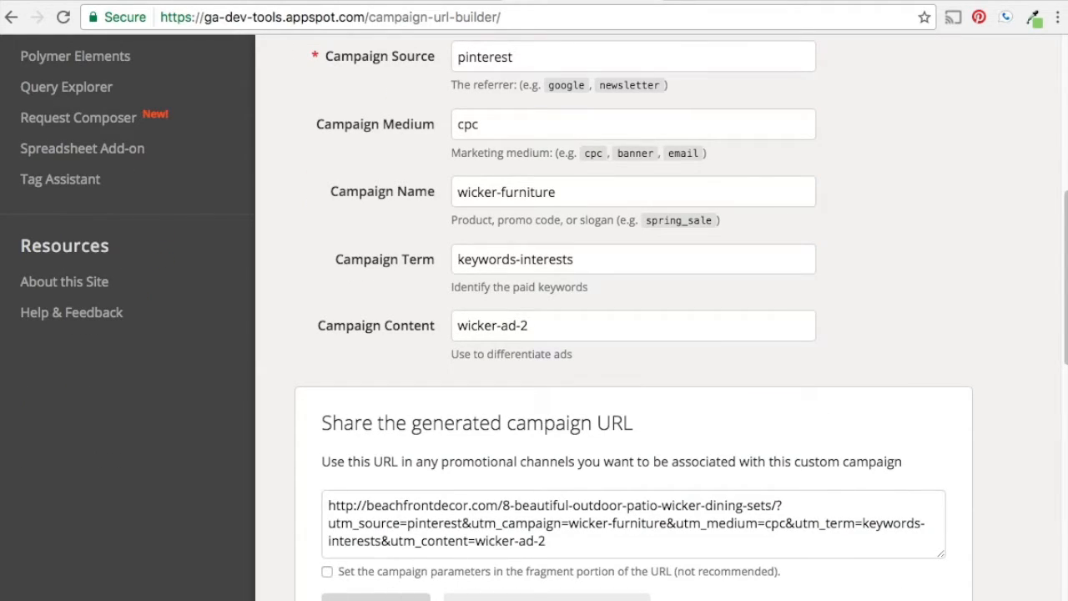
click(911, 2)
mouse_move(686, 301)
click(600, 221)
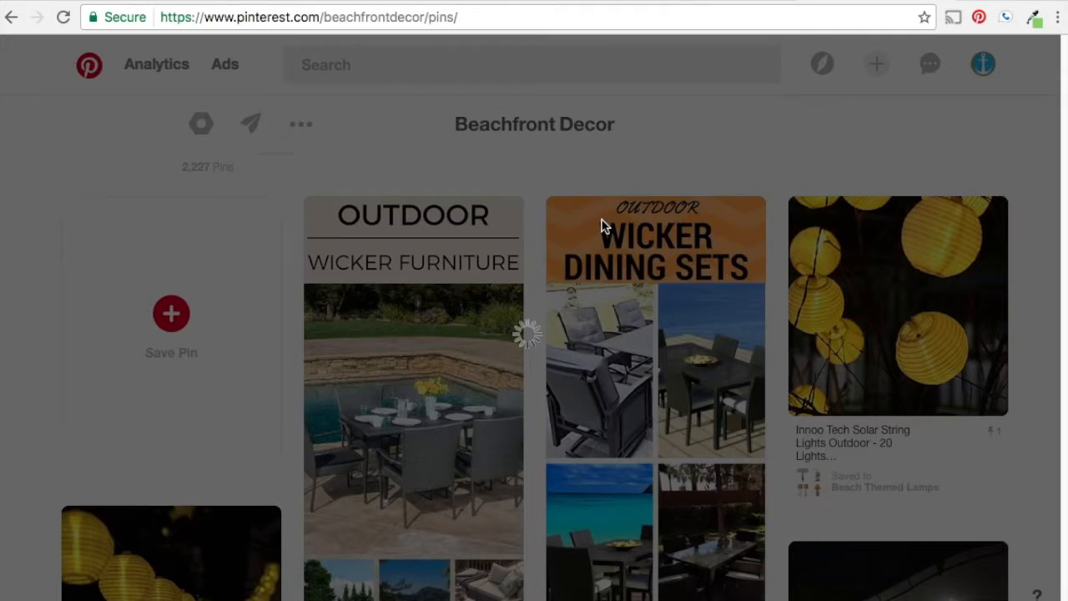
triple_click(527, 376)
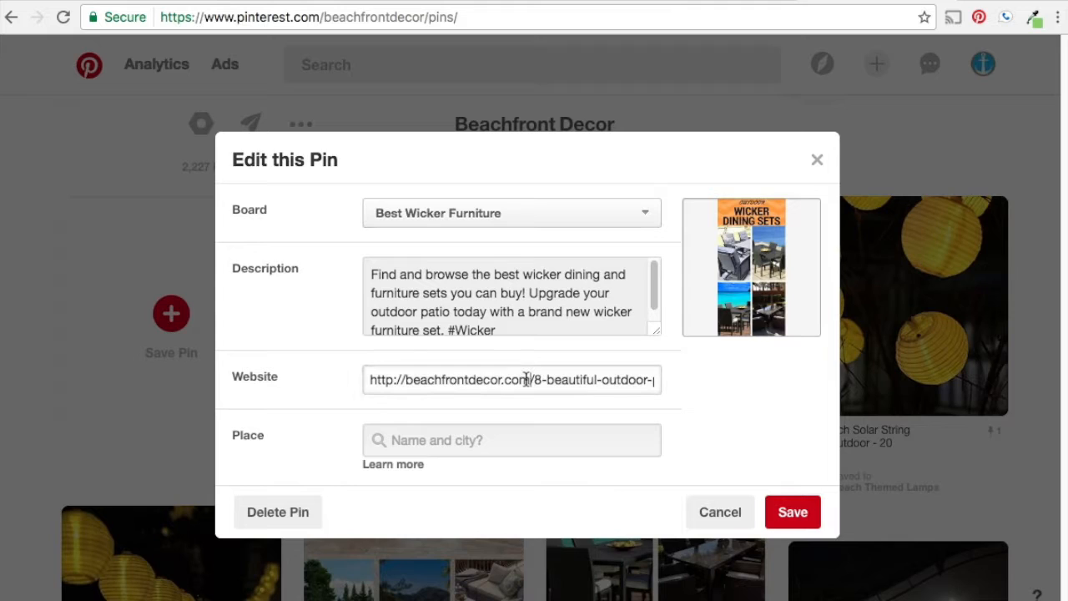
key(ctrl+v)
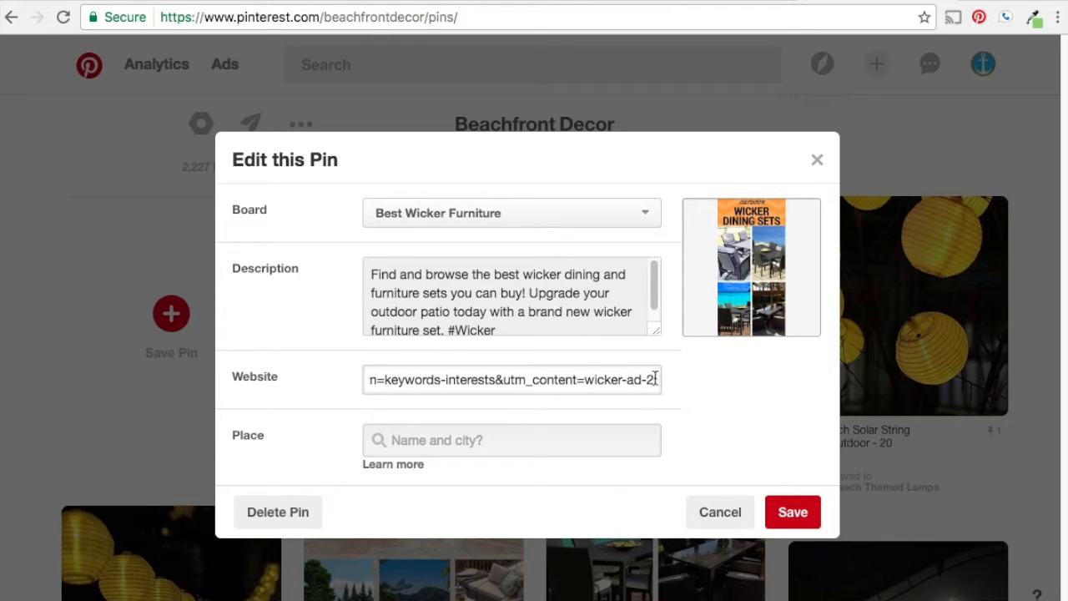
click(777, 511)
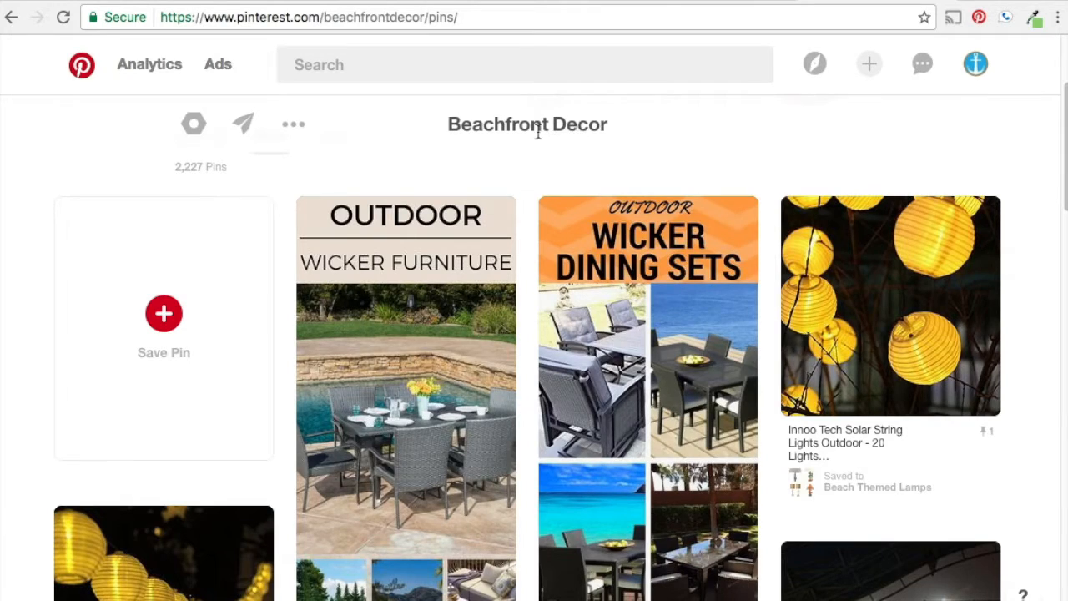
Step: Switch to Pinterest Ads and start a new promotion with the campaign goal "Get traffic to your website"
click(134, 1)
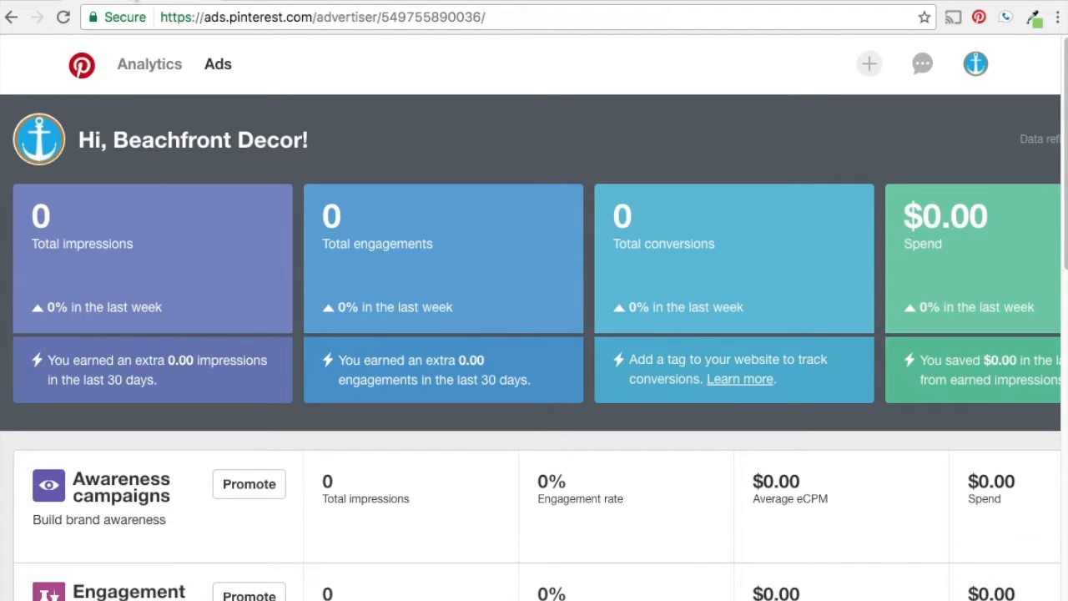
click(280, 1)
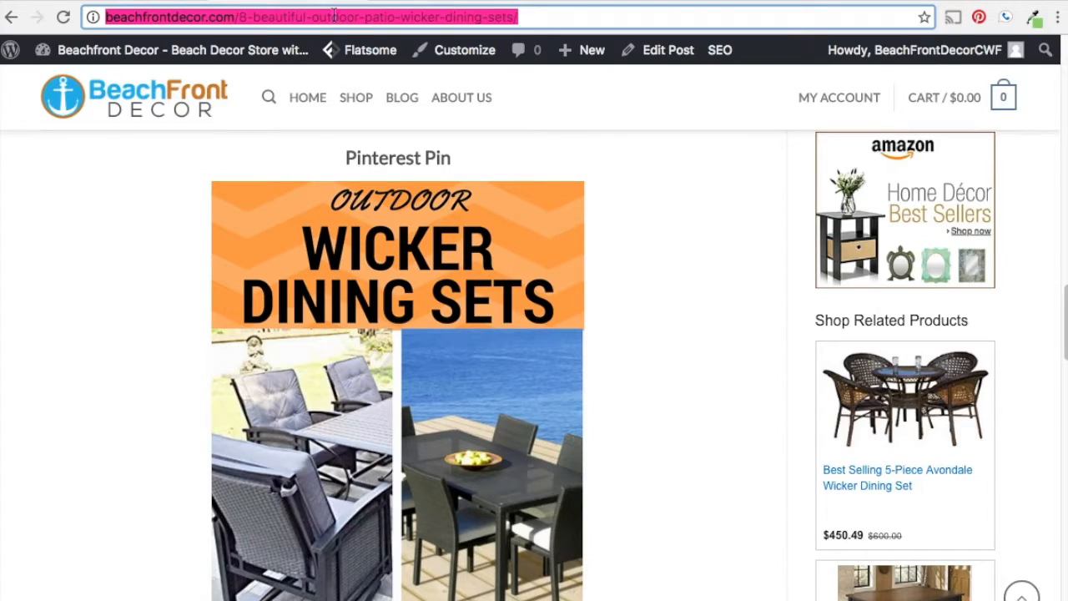
click(421, 4)
click(118, 4)
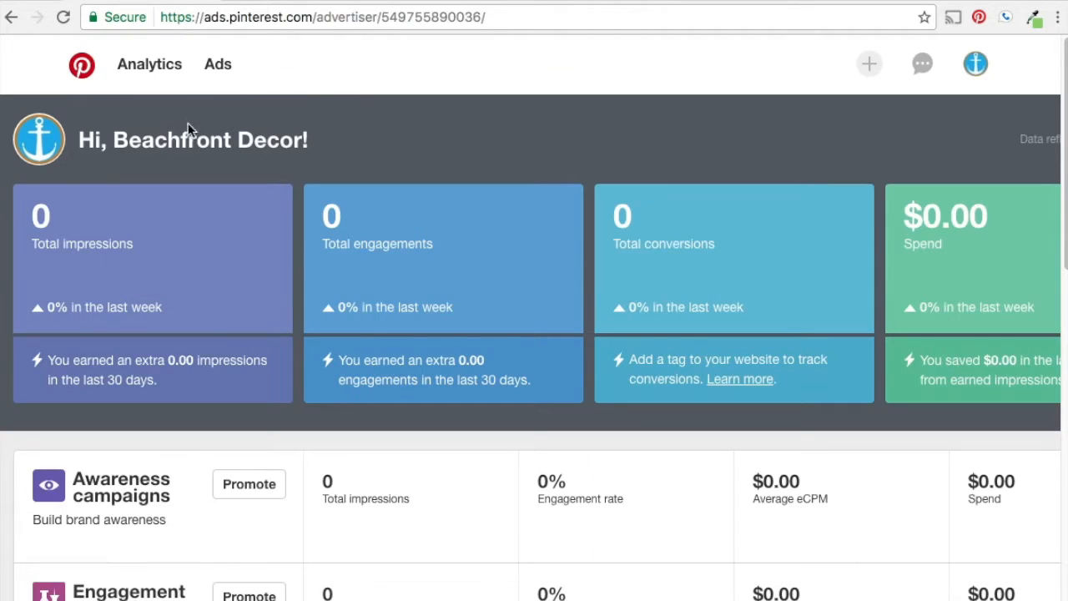
scroll(312, 151, down, 5)
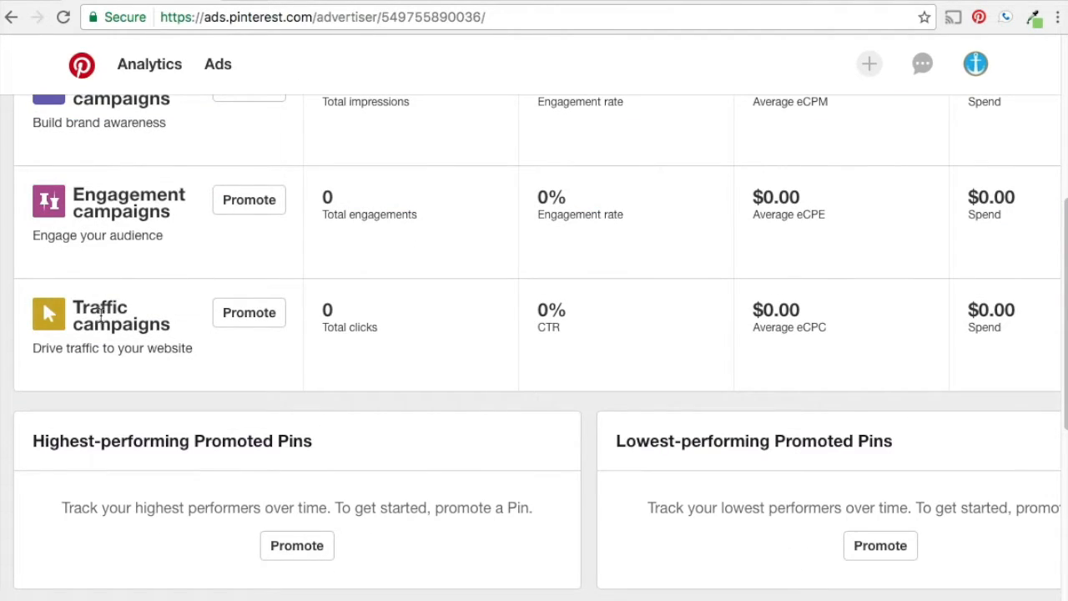
click(249, 316)
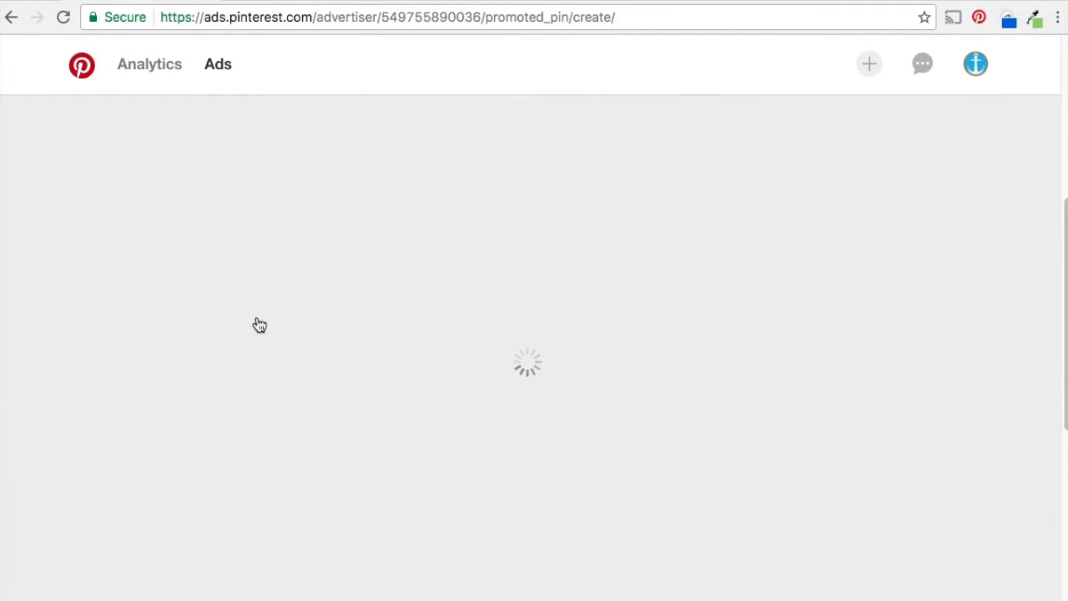
scroll(288, 317, down, 3)
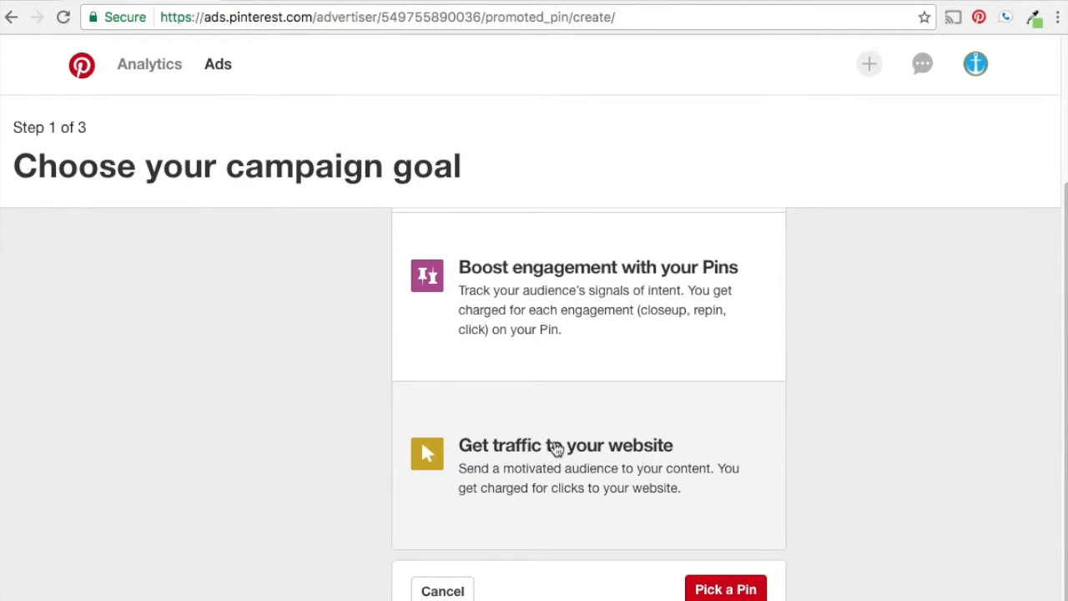
click(556, 447)
scroll(730, 354, up, 2)
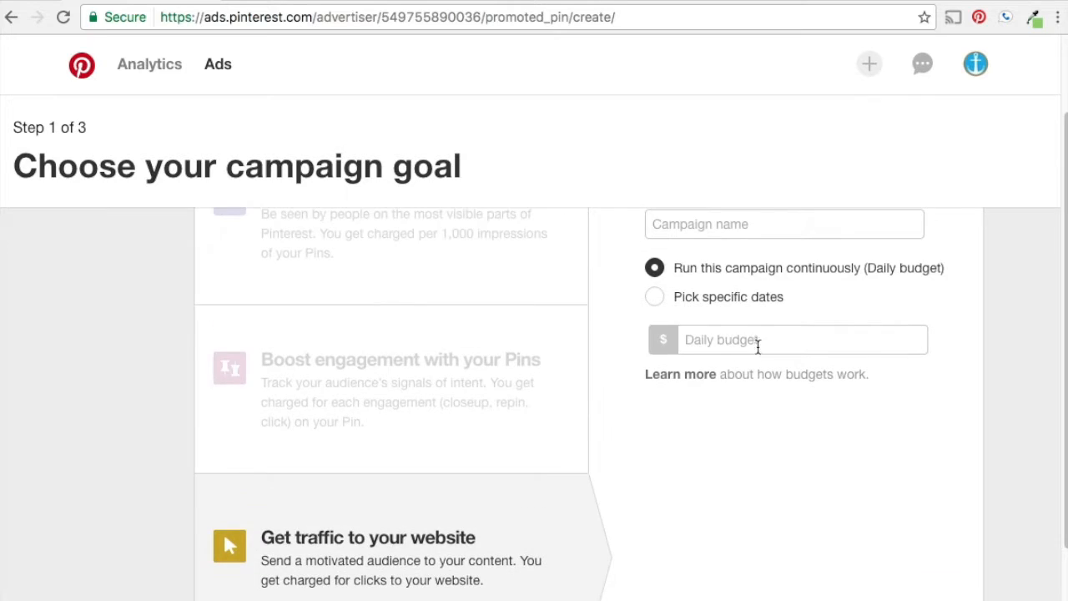
Step: Check the campaign name in the campaign URL builder and name the new Pinterest traffic campaign wicker-furniture
scroll(758, 344, up, 2)
click(757, 300)
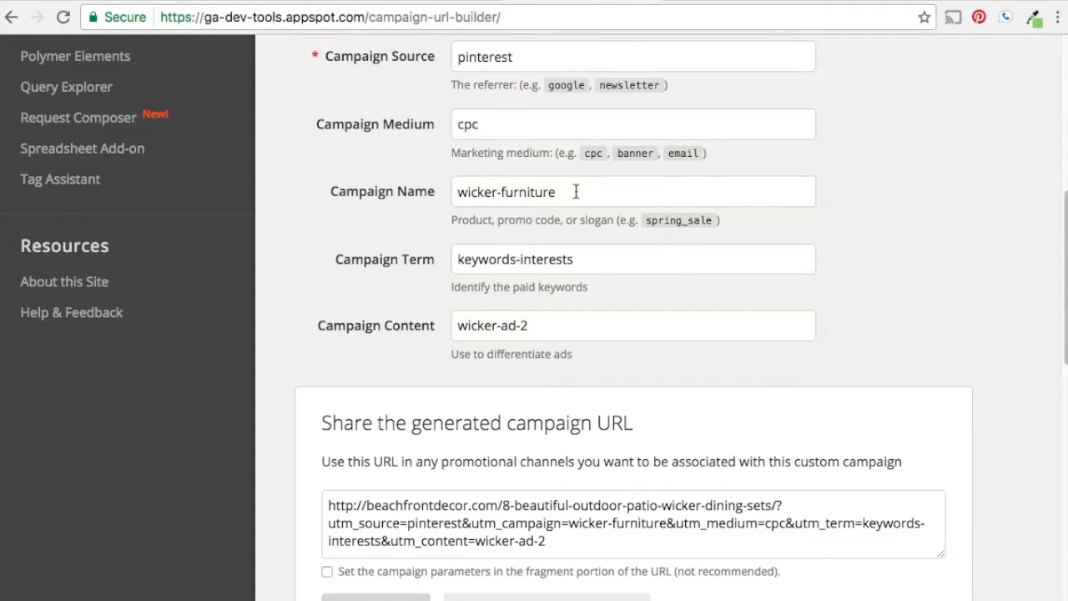
drag(574, 191, 456, 190)
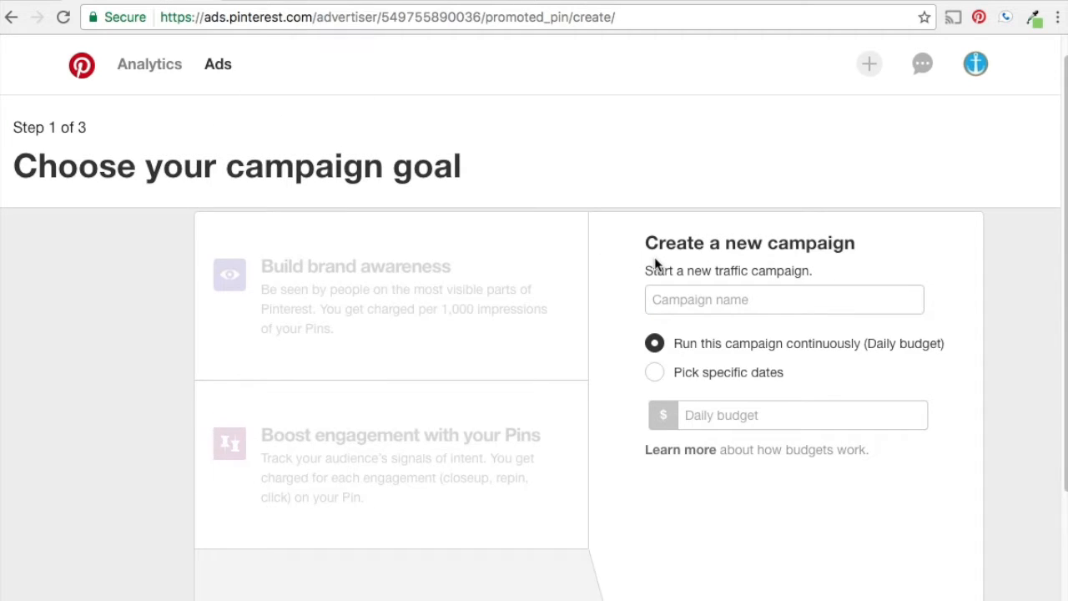
click(790, 305)
text(wicker-furn)
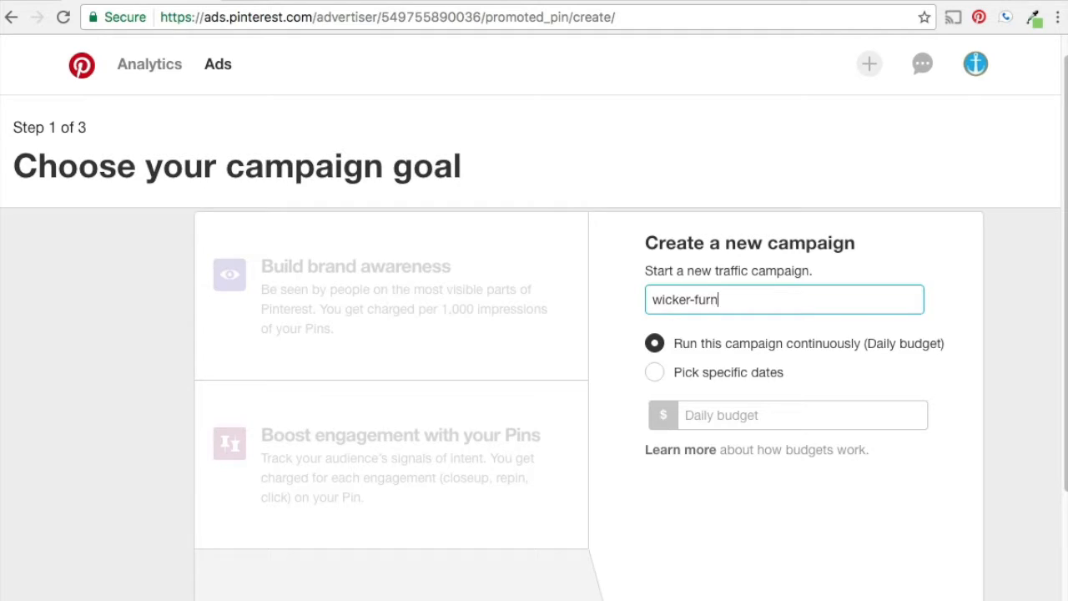
text(iture)
click(1036, 401)
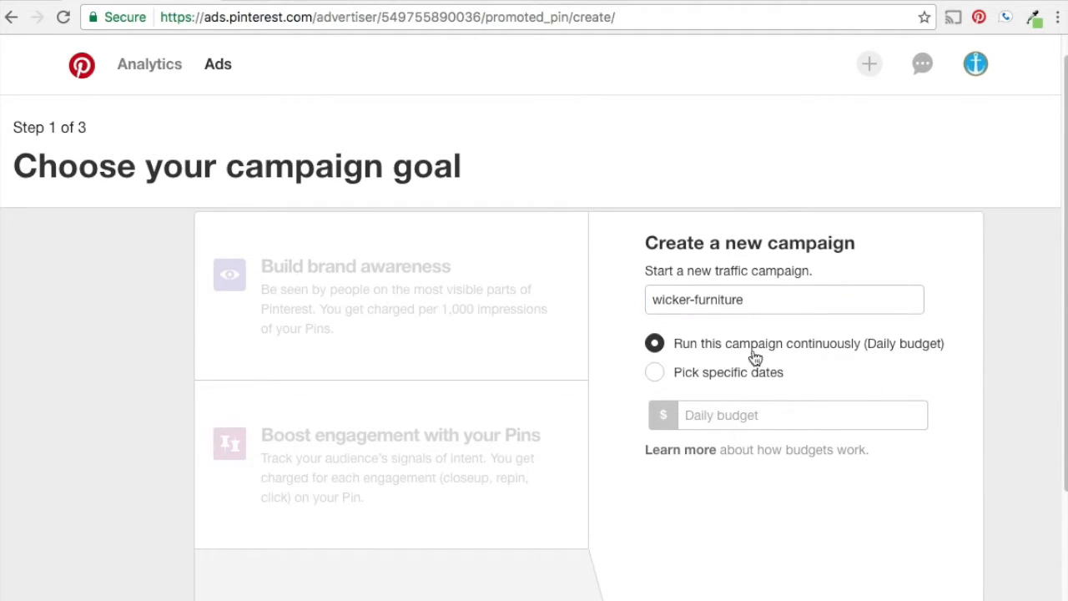
Step: Run the campaign on specific dates with an end date of 1/31/2017 and a daily budget of $15.00
click(656, 374)
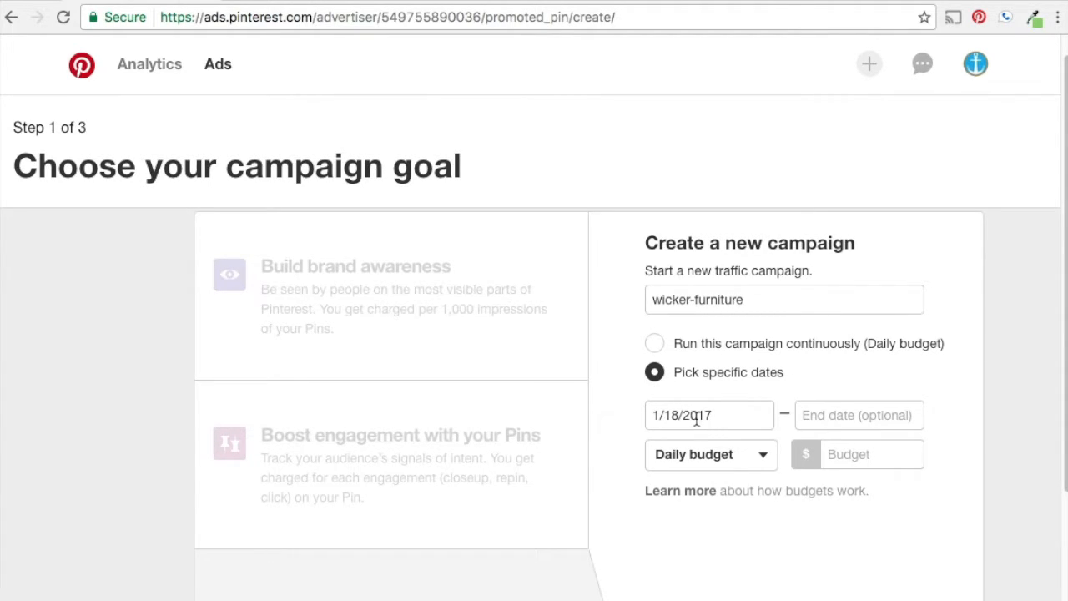
click(826, 417)
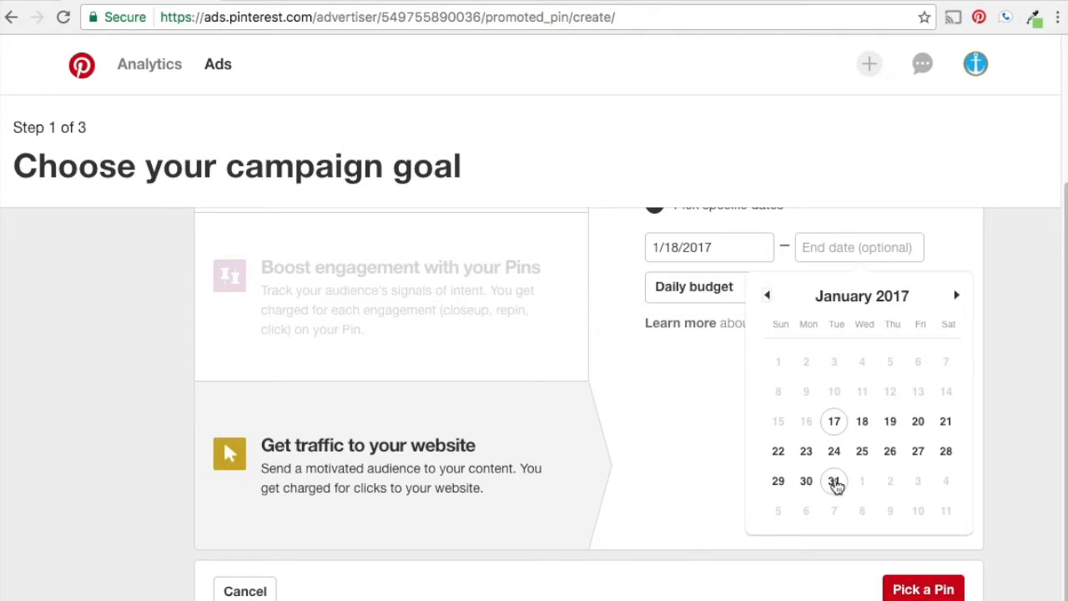
click(834, 481)
click(872, 288)
text(15.00)
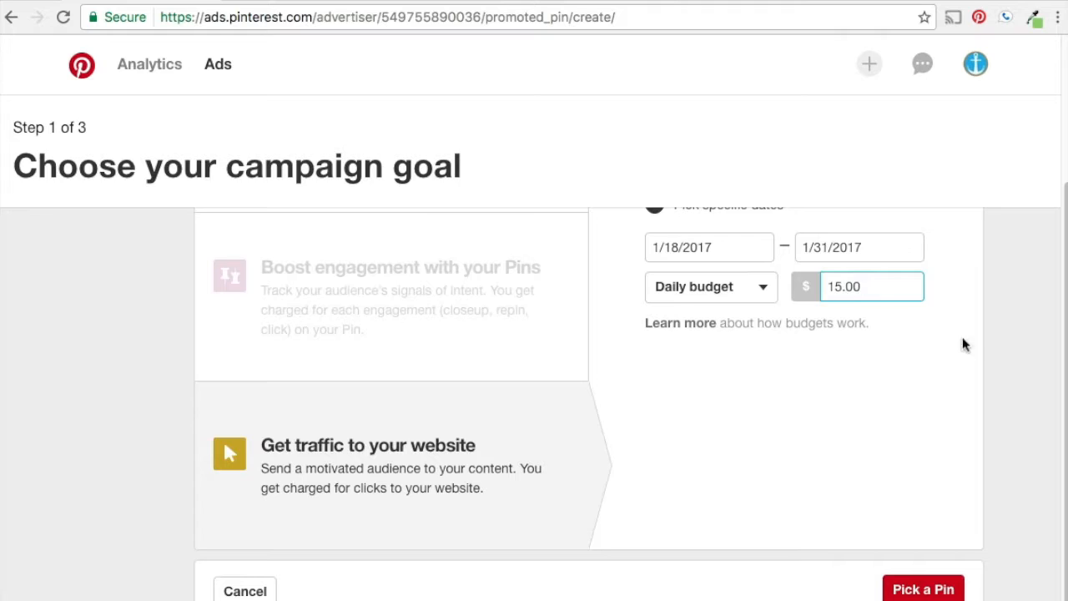
click(965, 336)
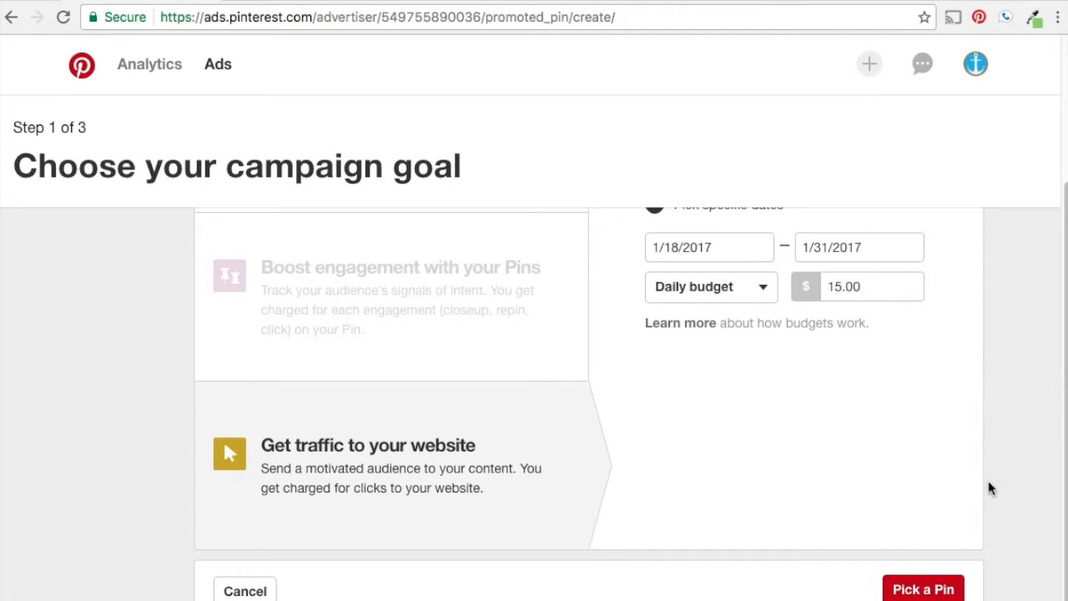
Step: Proceed to the pin selection and choose the Outdoor Wicker Furniture pin to promote
click(923, 590)
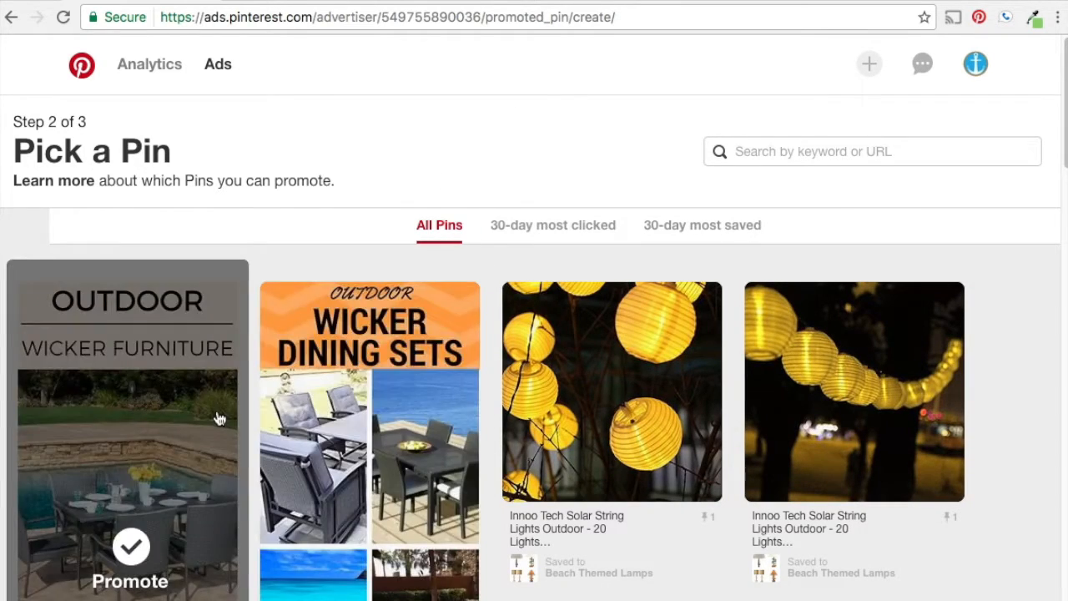
scroll(341, 384, down, 3)
scroll(161, 359, up, 3)
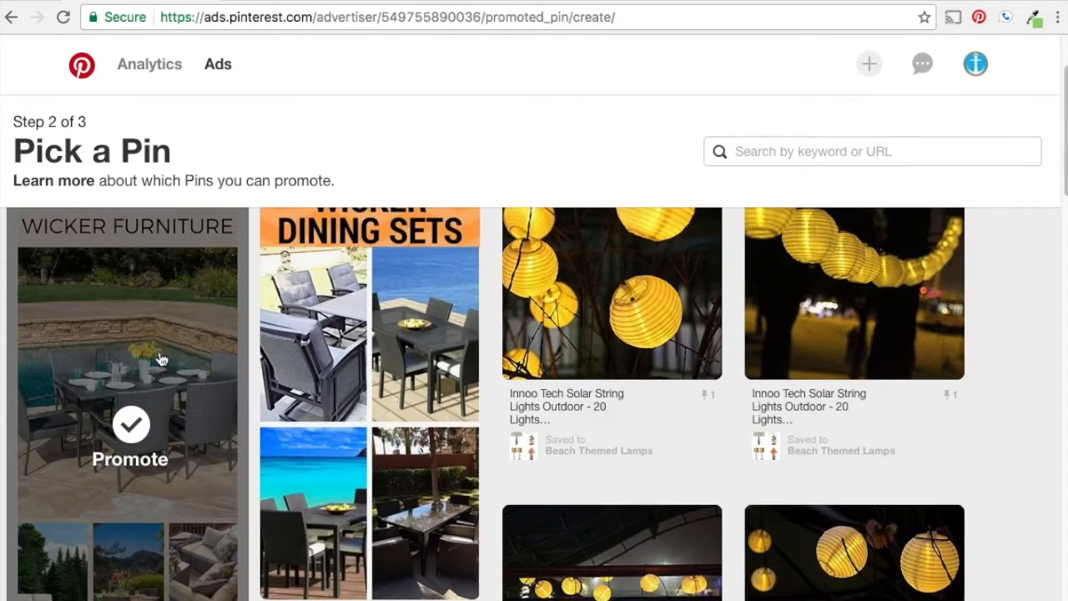
click(124, 330)
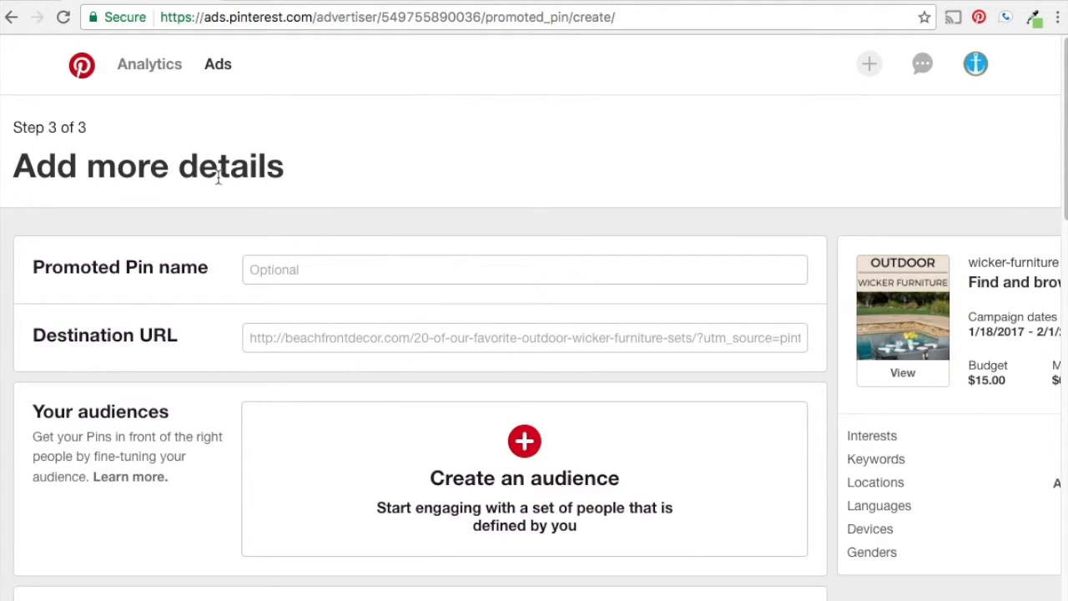
Step: Check the destination URL against the website link in the Outdoor Wicker Furniture pin's edit dialog, then cancel that dialog
scroll(210, 222, down, 2)
scroll(199, 250, up, 2)
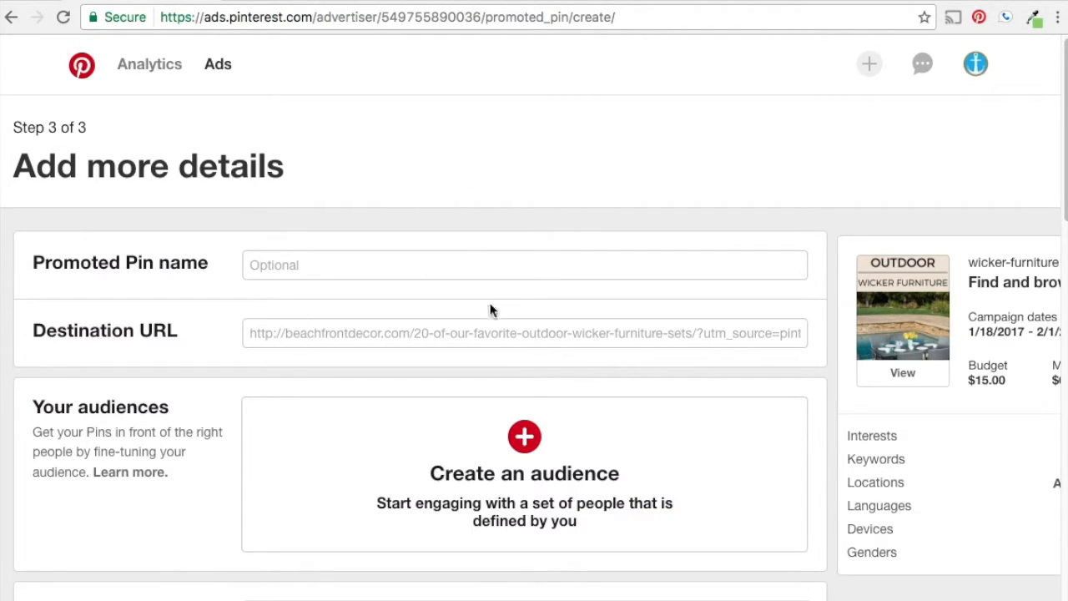
click(253, 333)
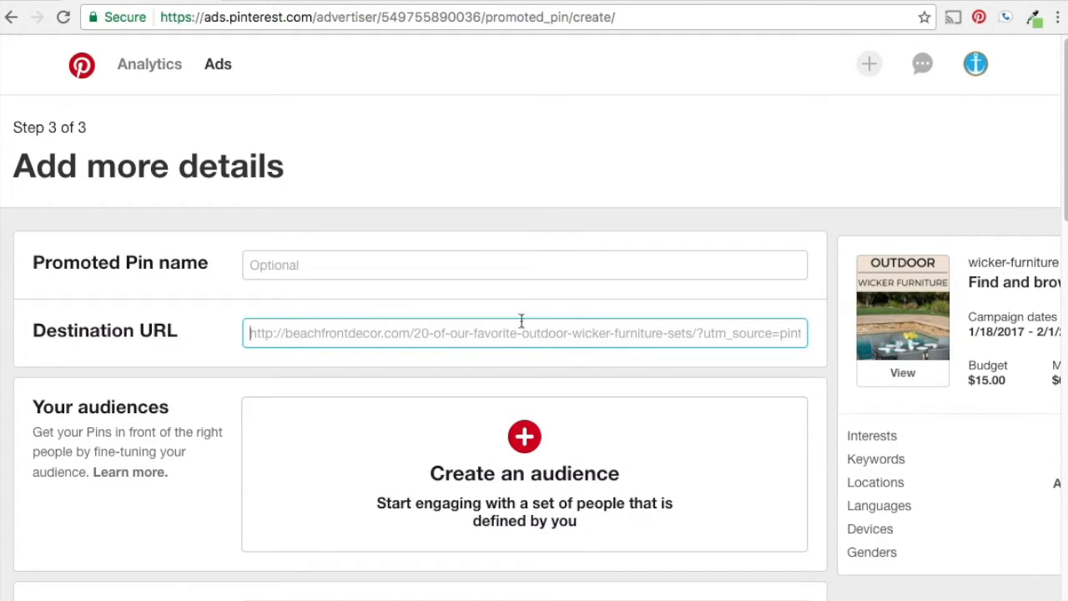
click(882, 1)
click(345, 225)
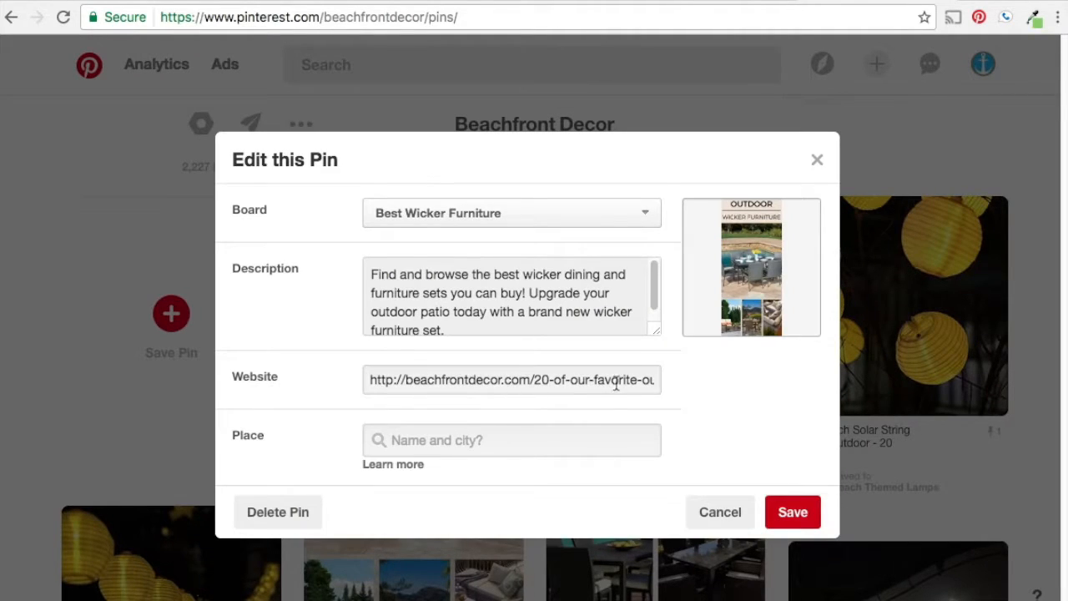
mouse_move(616, 382)
mouse_down()
mouse_move(667, 376)
mouse_move(625, 376)
mouse_up()
click(617, 376)
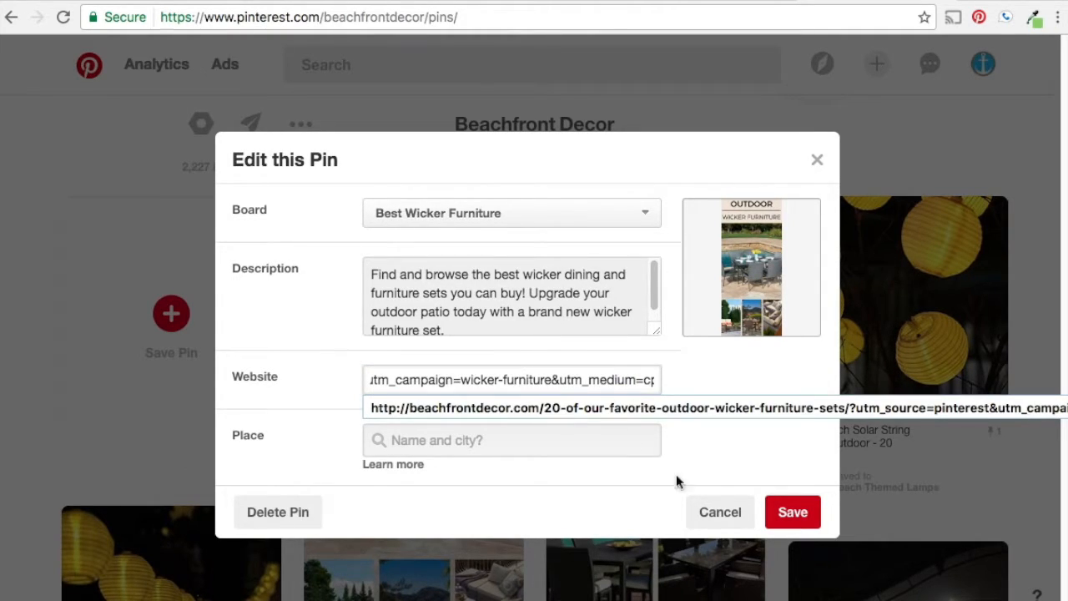
click(714, 511)
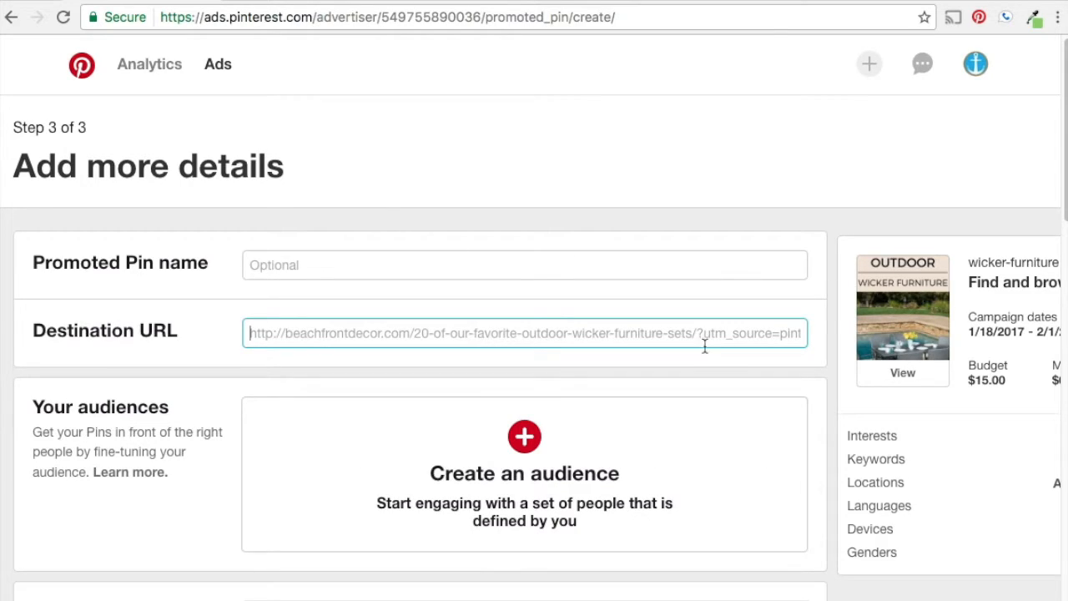
Step: Name the promoted pin wicker-ad-1
click(477, 271)
text(wicker-ad-1)
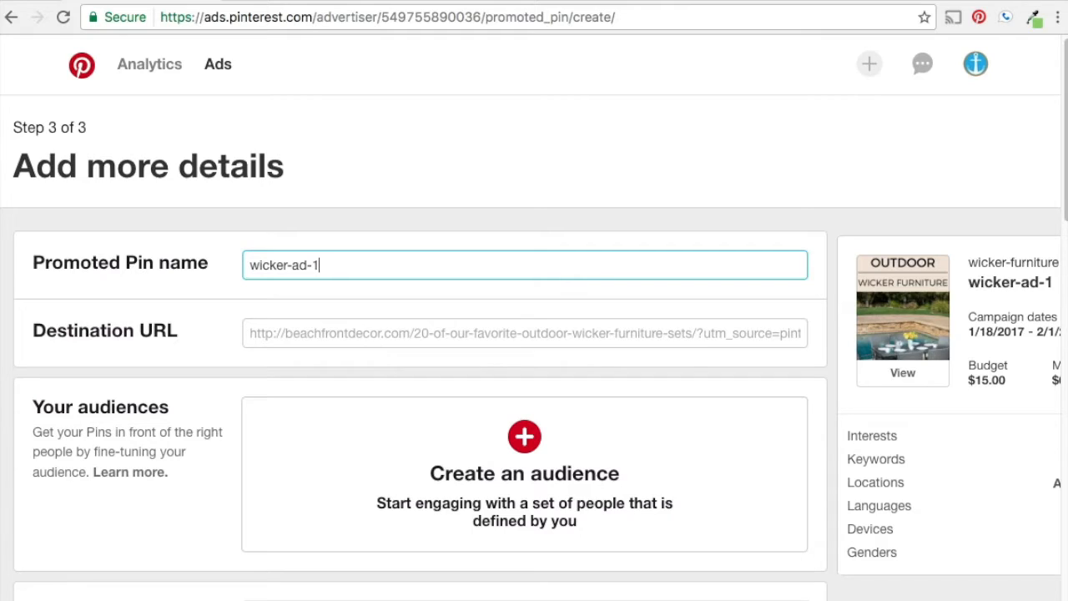
click(553, 150)
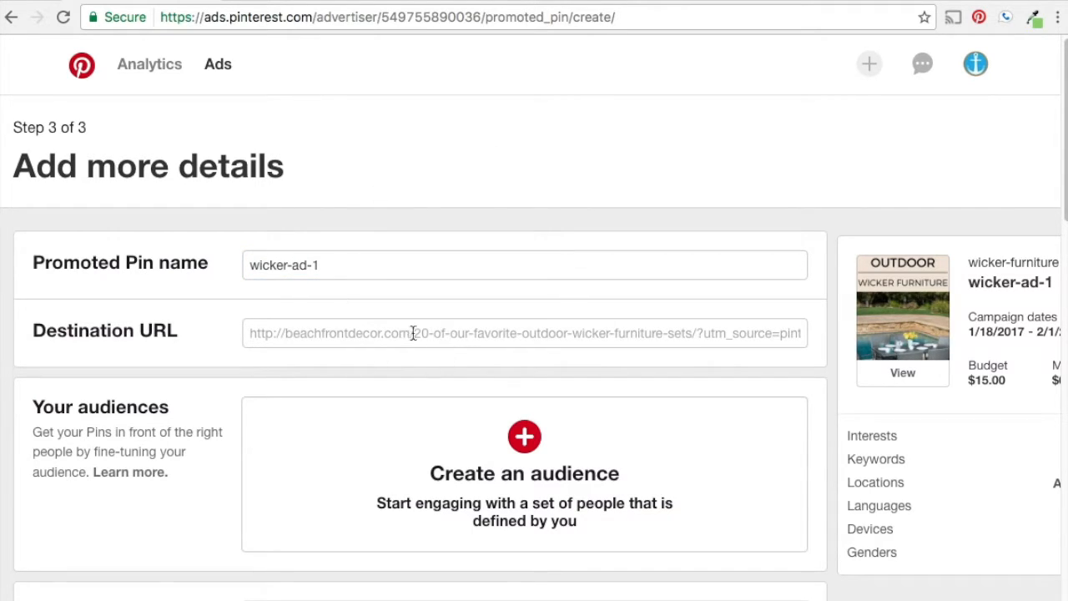
Step: Target the interests home decor, outdoors and design for the promoted pin
scroll(196, 305, down, 3)
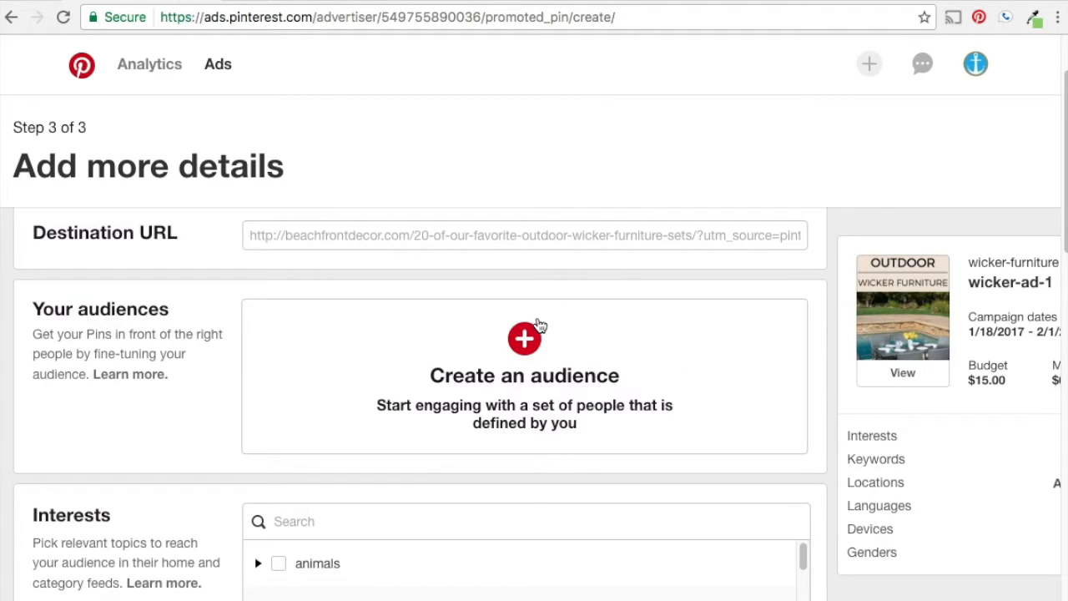
scroll(188, 375, down, 5)
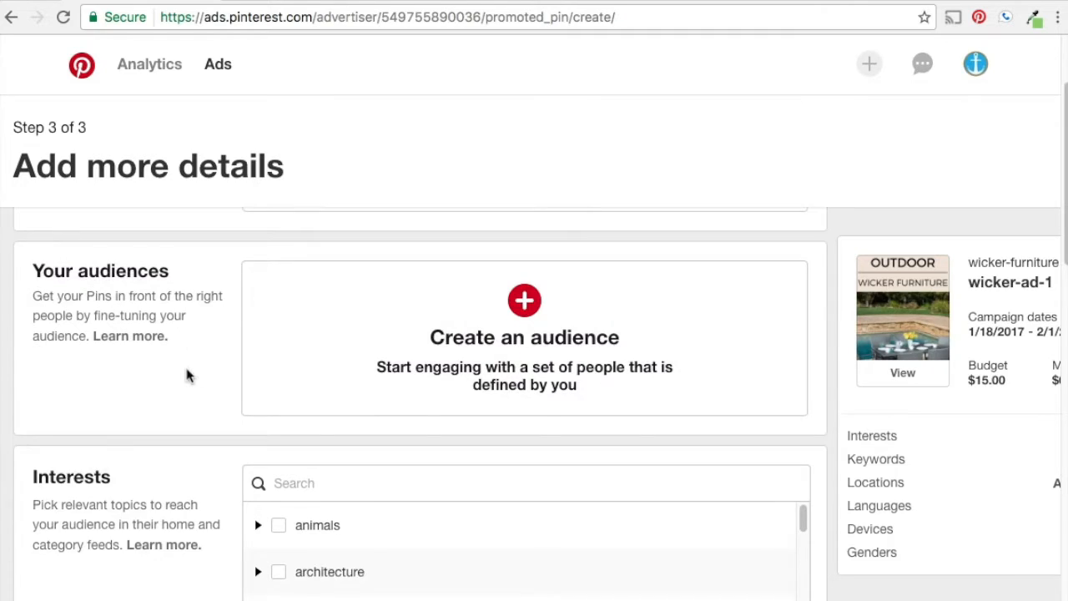
scroll(74, 344, down, 3)
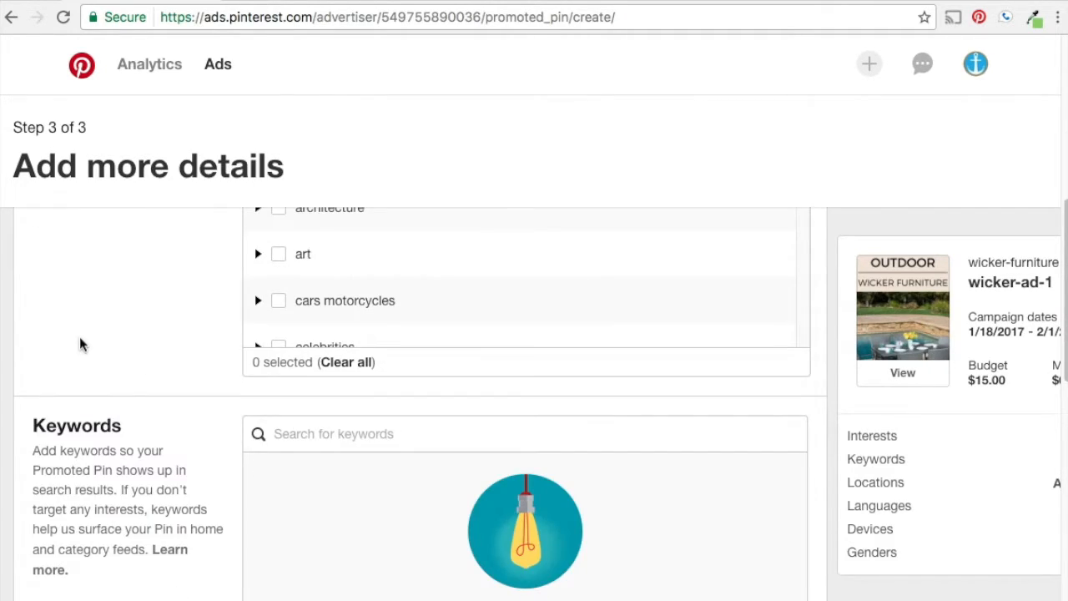
scroll(197, 441, down, 2)
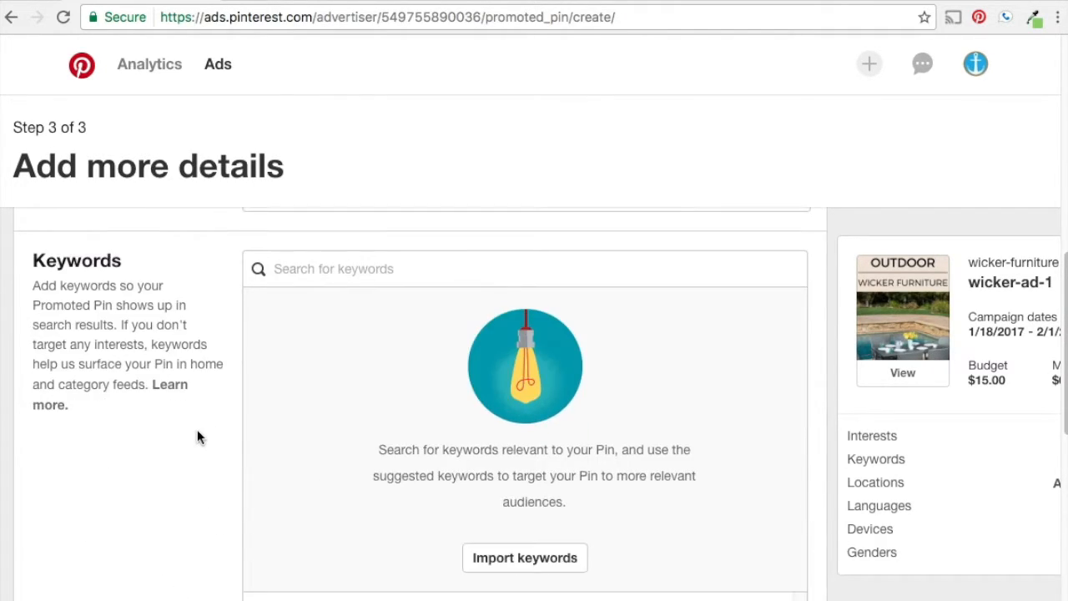
scroll(196, 434, up, 3)
scroll(197, 425, up, 1)
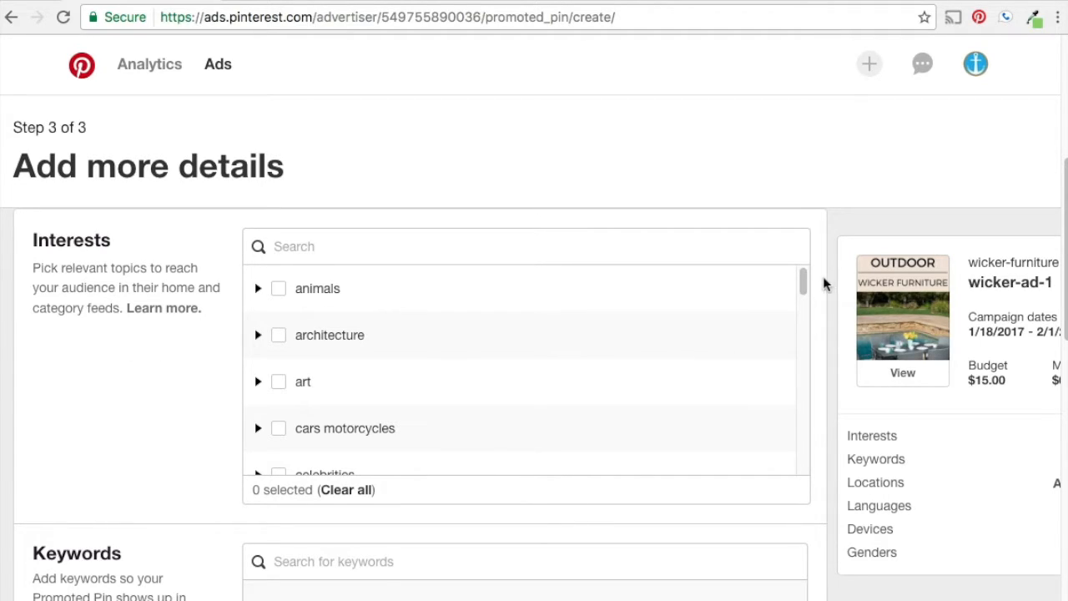
drag(806, 285, 801, 376)
click(281, 364)
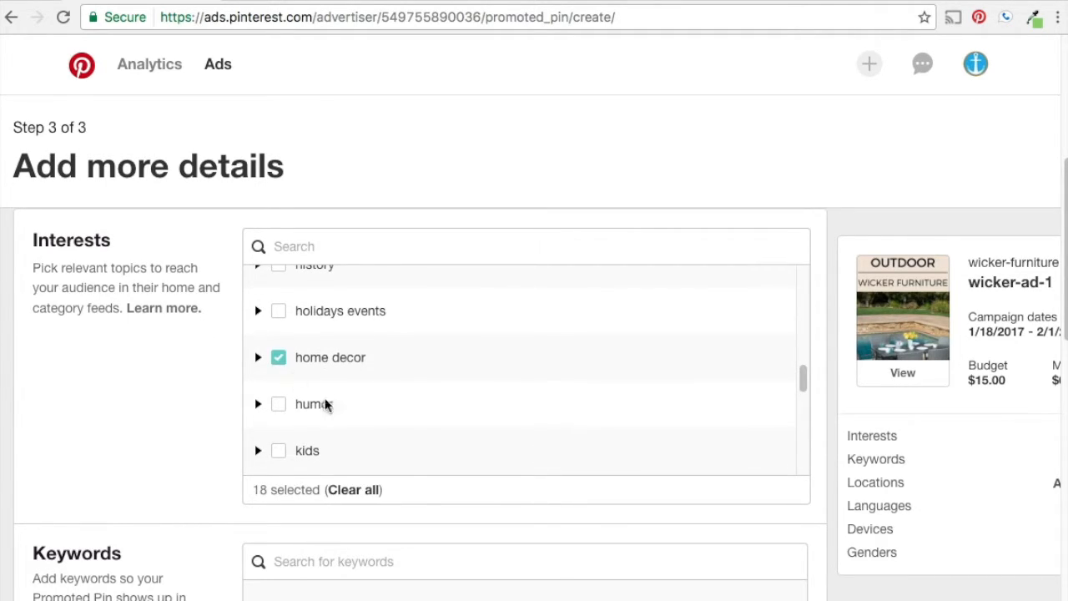
drag(803, 375, 803, 401)
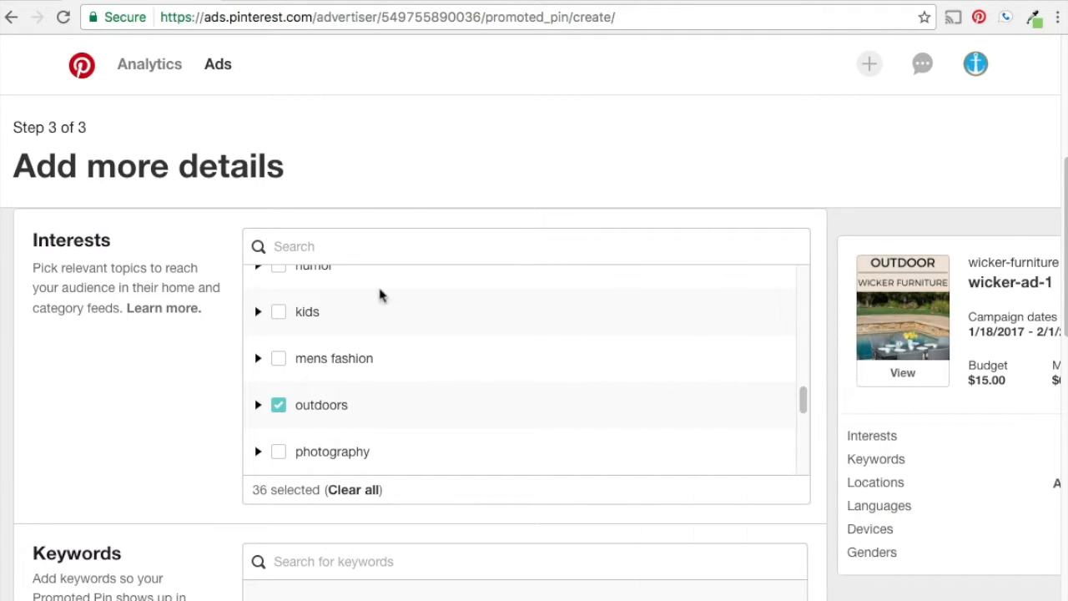
mouse_move(804, 401)
mouse_down()
mouse_move(804, 467)
mouse_move(826, 305)
mouse_up()
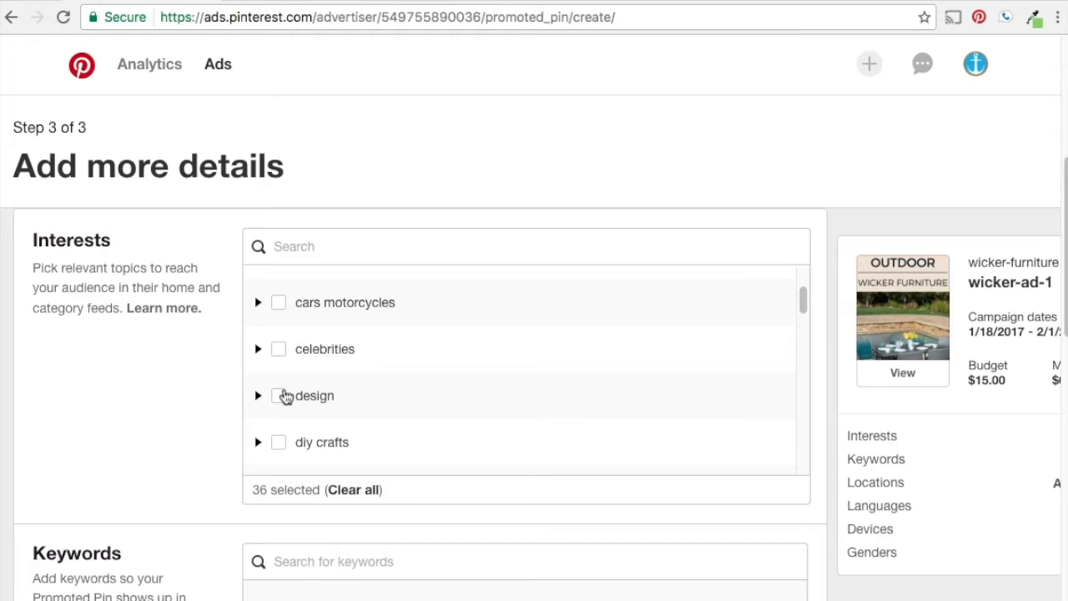
drag(803, 298, 803, 282)
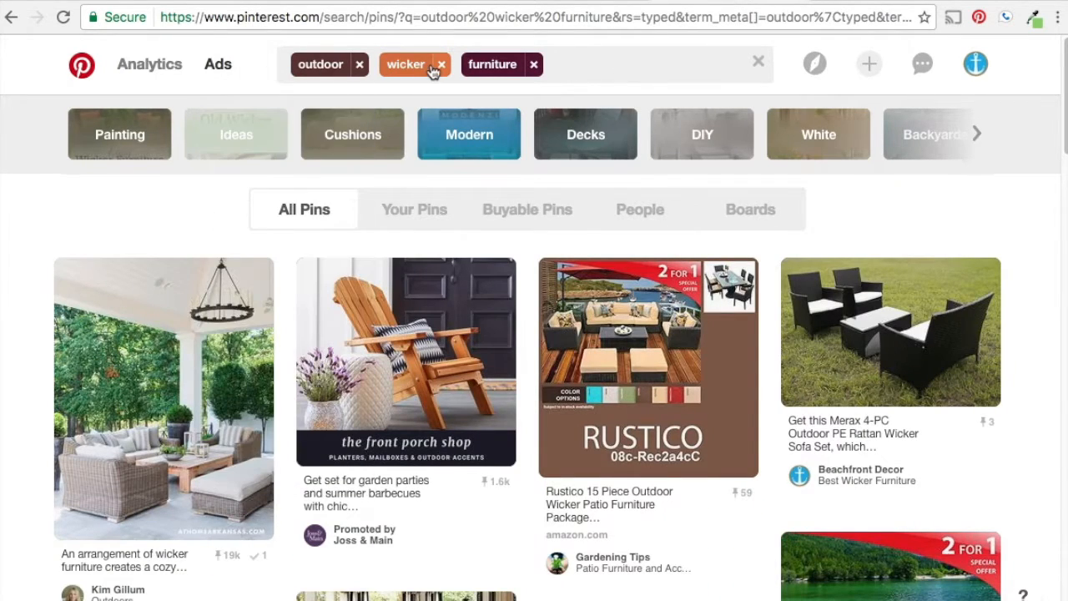
Step: Look over the pin search results for outdoor wicker furniture and examine the subtopics of the architecture interest
scroll(522, 230, down, 2)
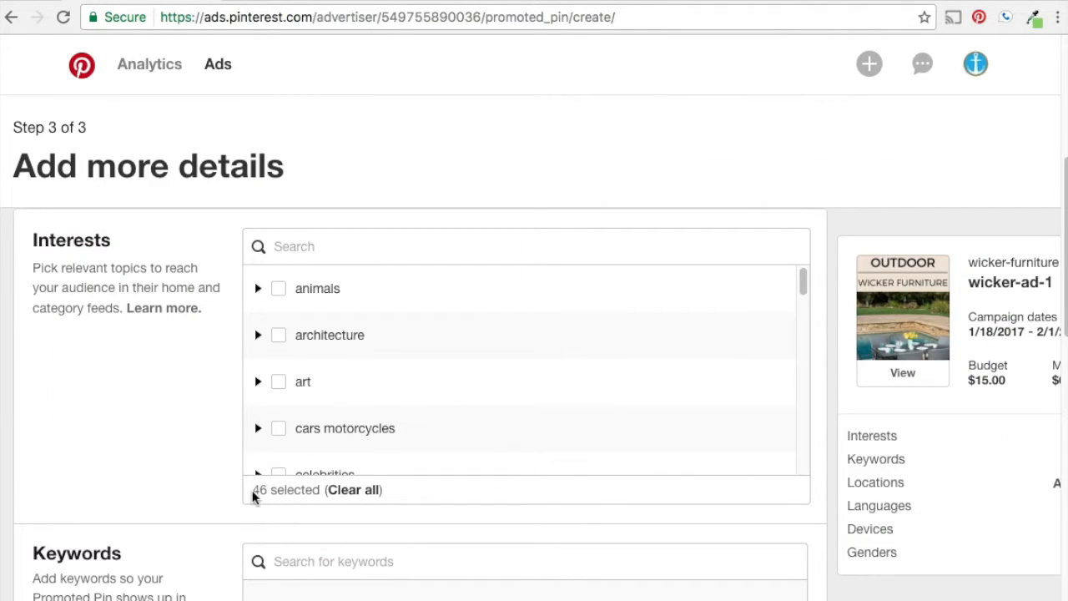
drag(253, 491, 320, 494)
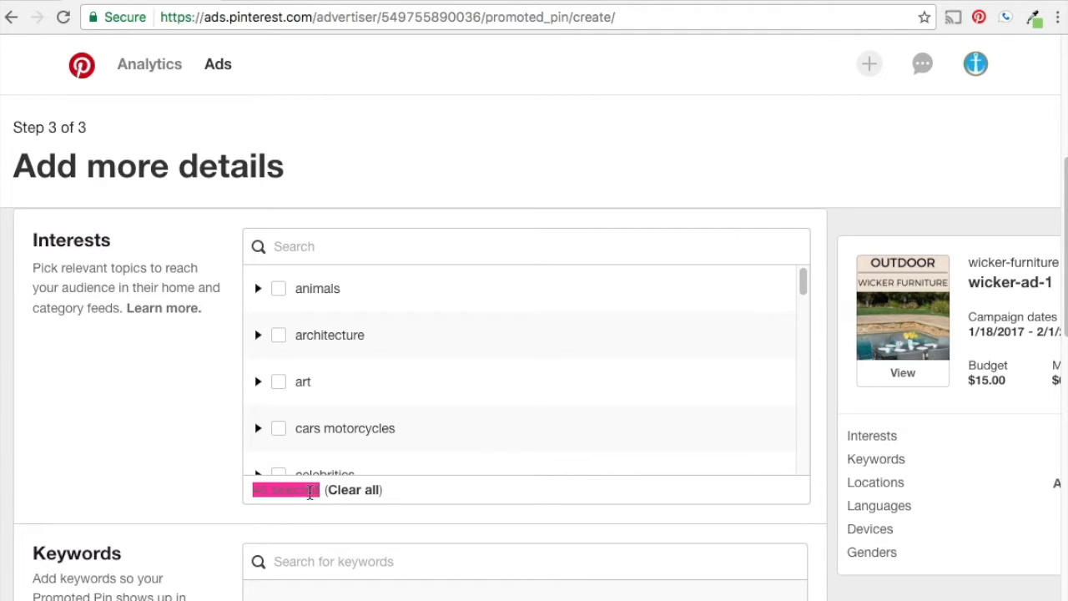
click(310, 492)
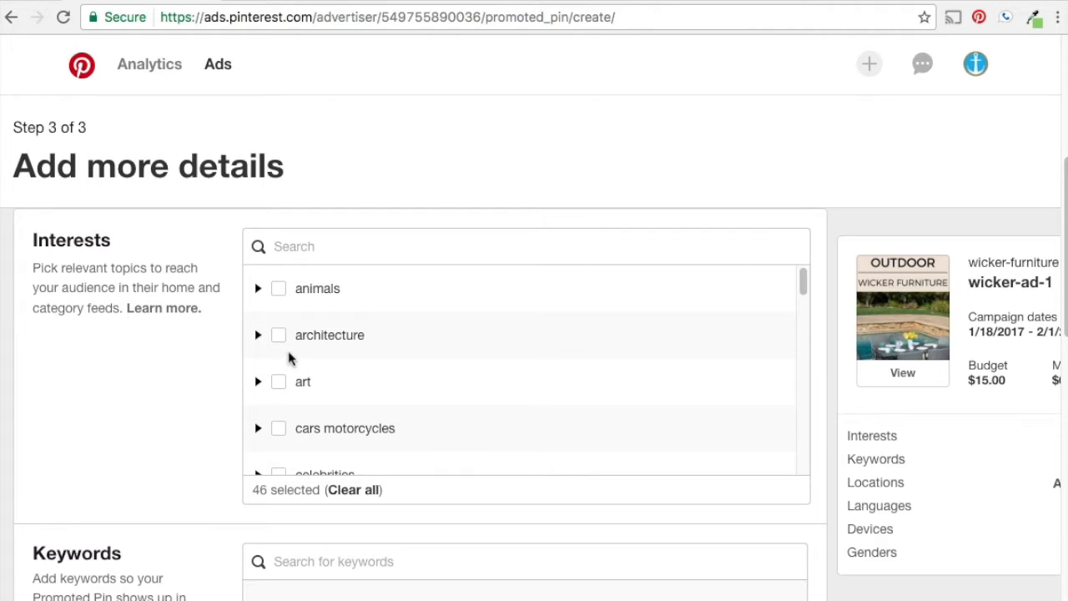
click(258, 335)
scroll(417, 375, down, 1)
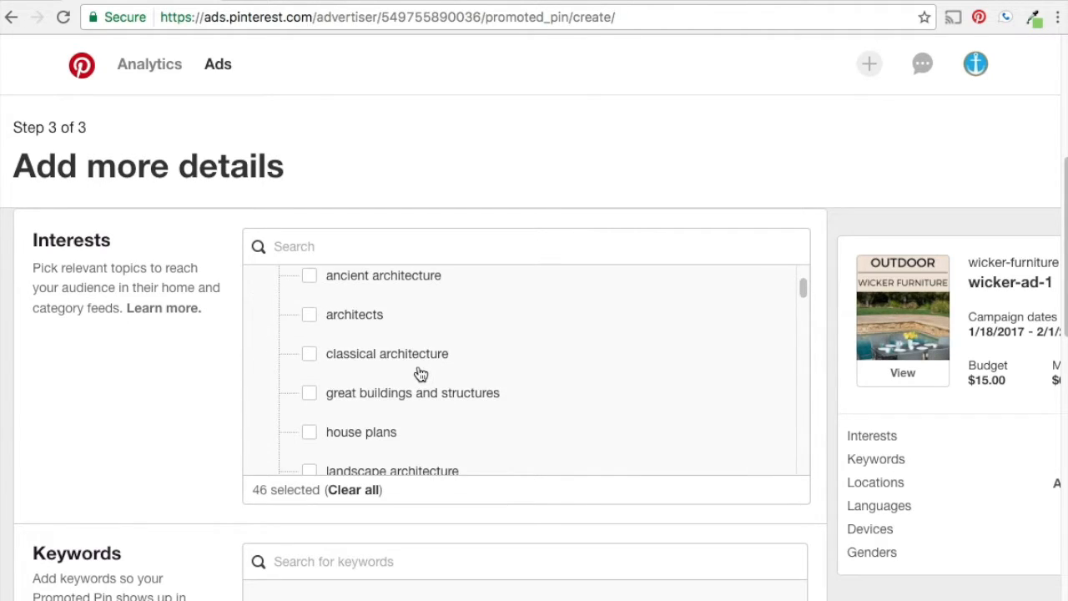
scroll(434, 354, up, 1)
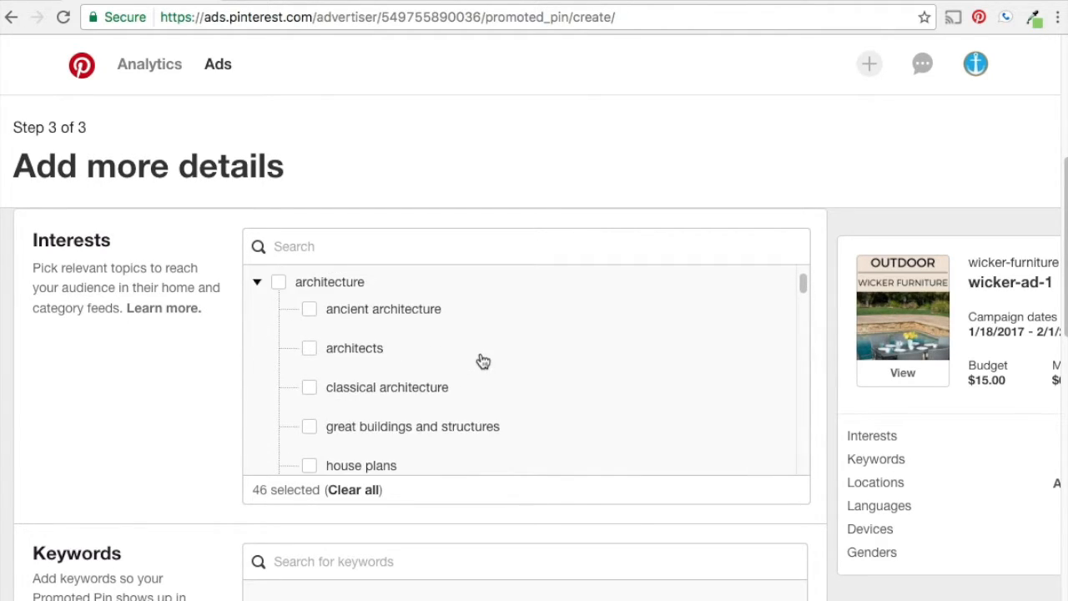
click(258, 283)
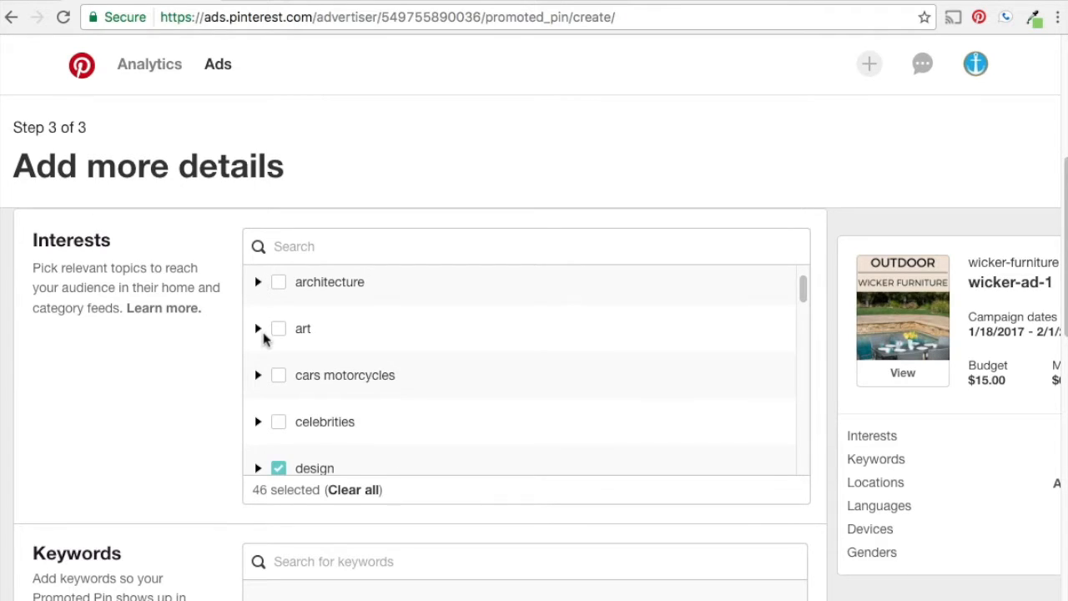
Step: Open the import of multiple keywords and set them to be separated by line breaks
scroll(127, 336, down, 2)
scroll(126, 337, down, 3)
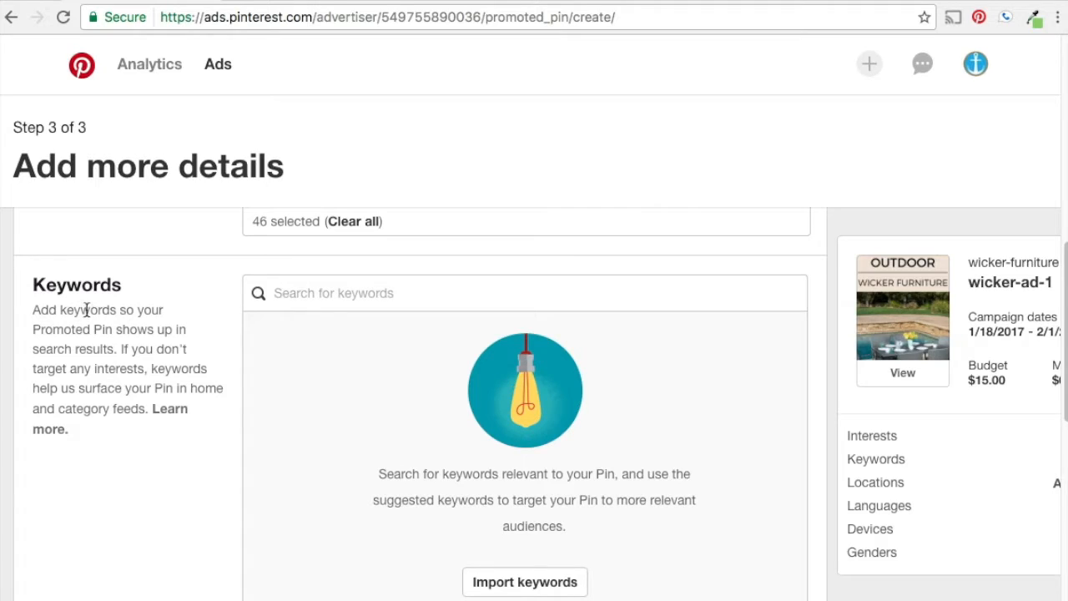
scroll(84, 327, down, 1)
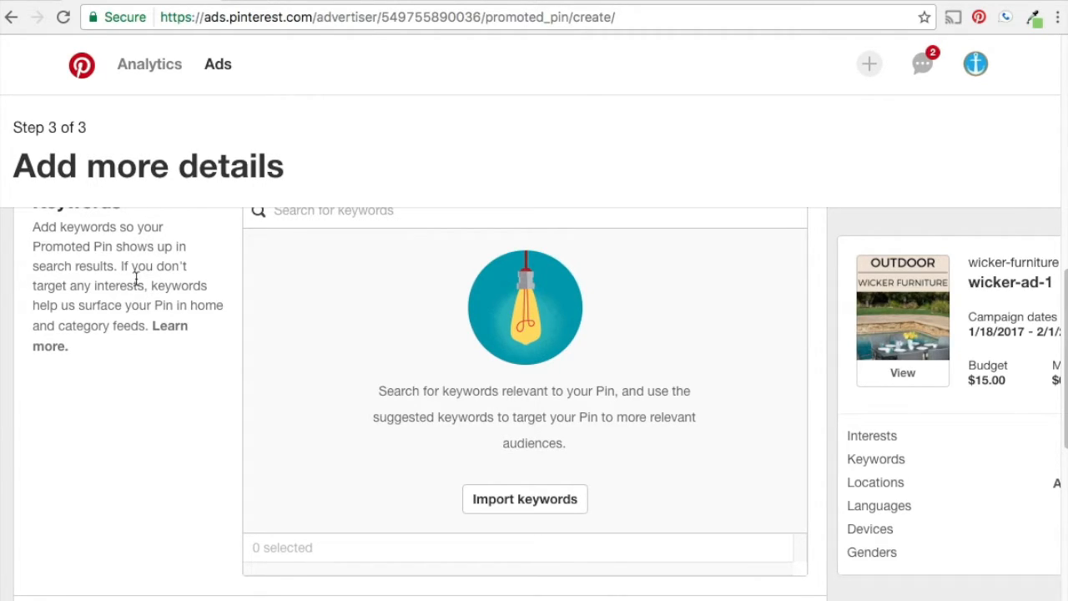
click(556, 504)
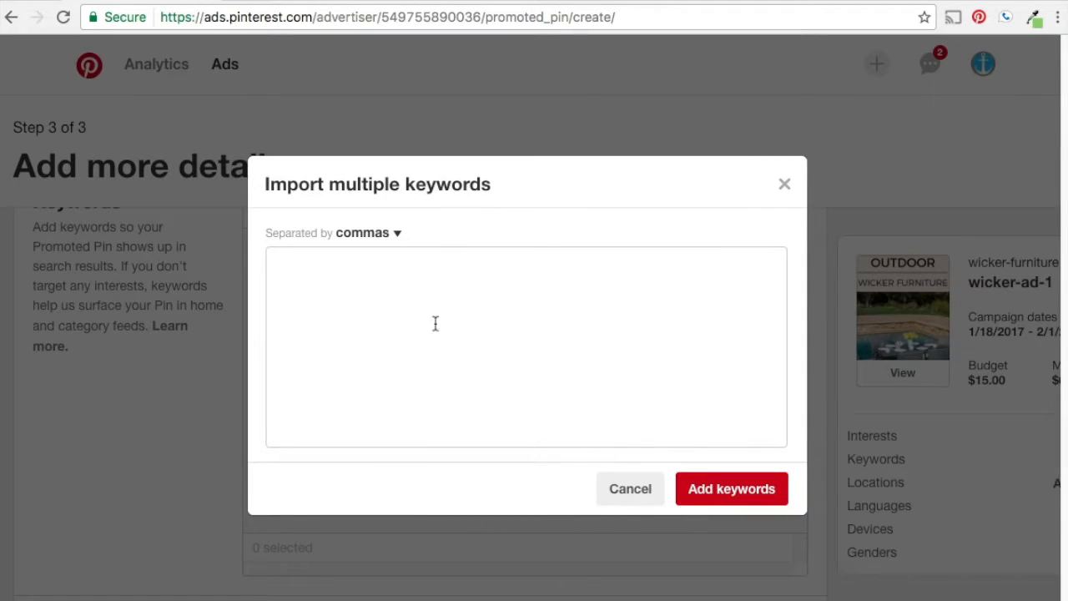
click(357, 235)
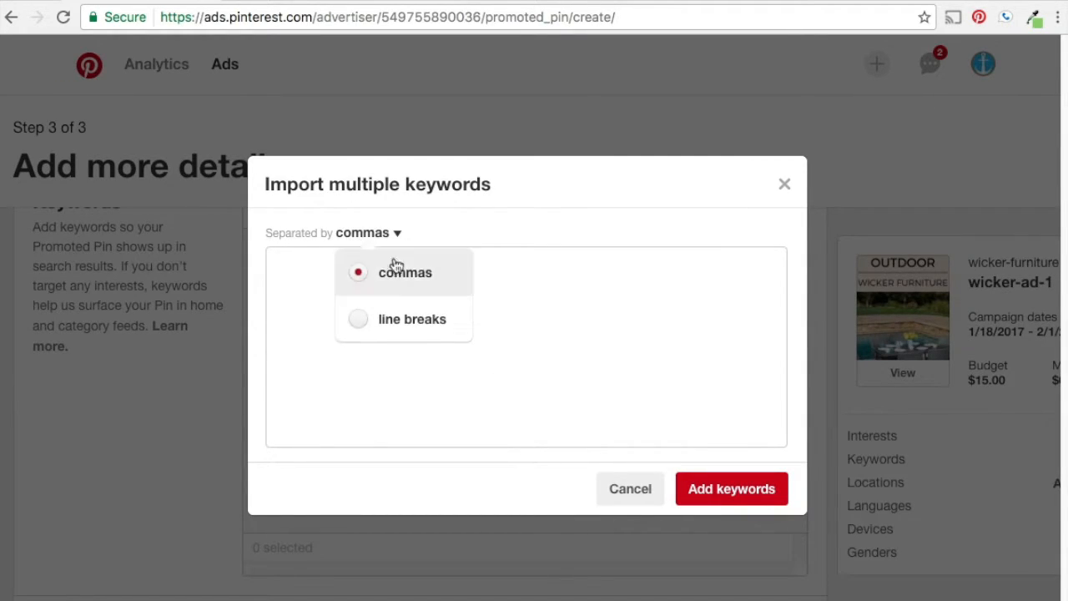
click(409, 321)
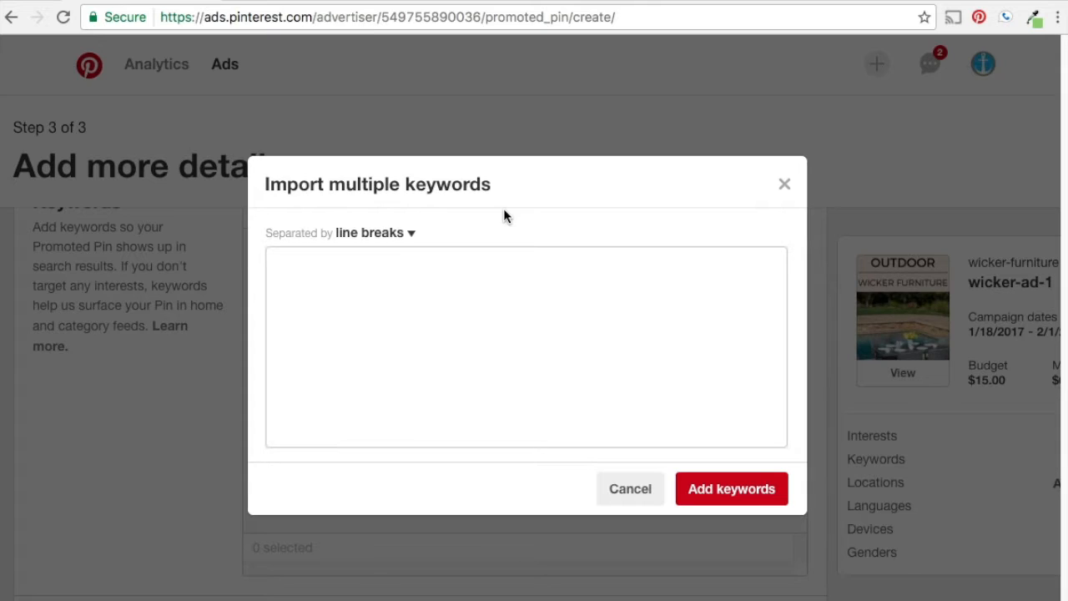
Step: Enter the keywords outdoor wicker furniture, patio wicker furniture, backyard wicker furniture, wicker furniture ideas and modern wicker furniture on separate lines
text(outdoor wicker furni)
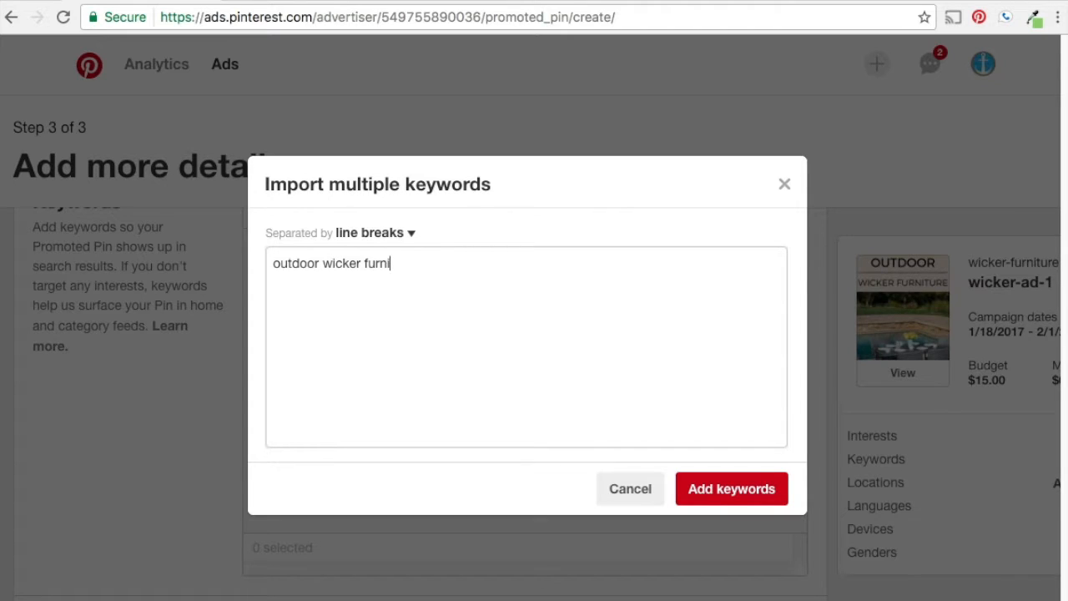
text(ture)
key(Return)
text(patio wicker furnitur)
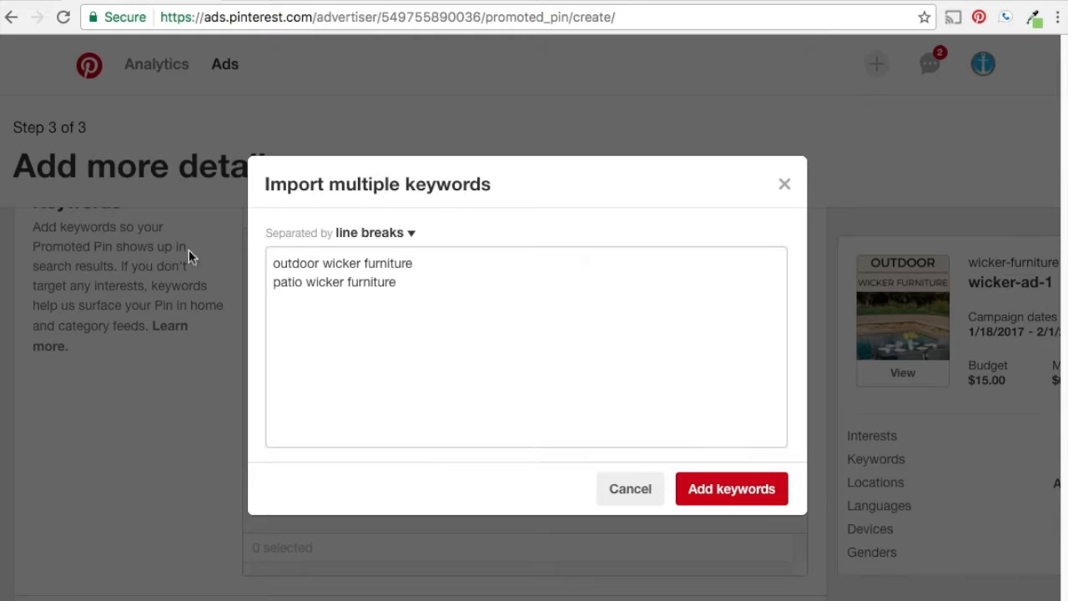
text(backyard wick)
text(er fu)
text(wicker furniture ide)
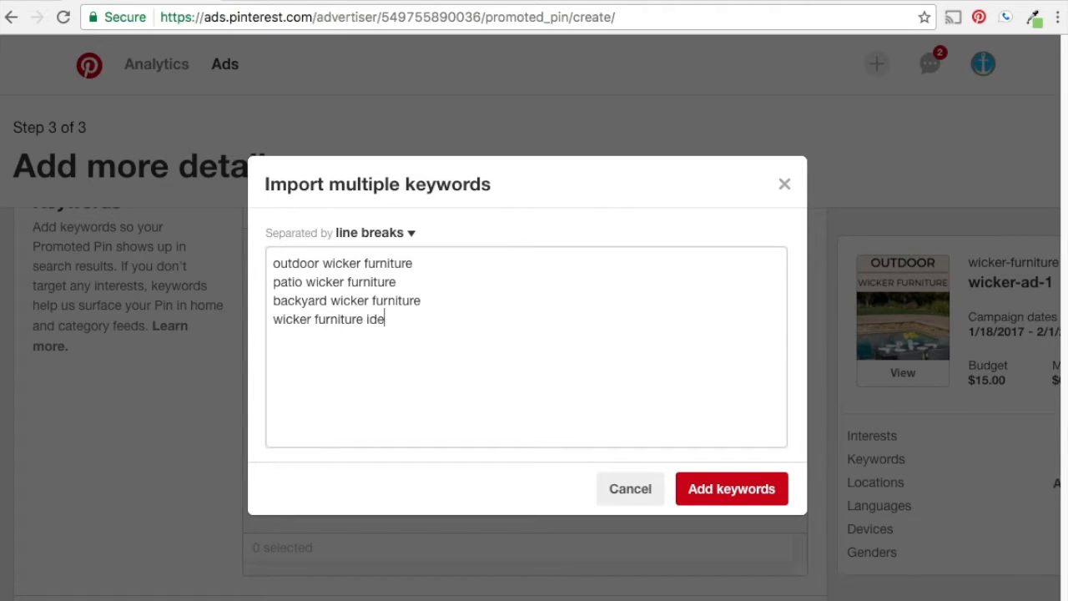
text(as modern wicker furniture)
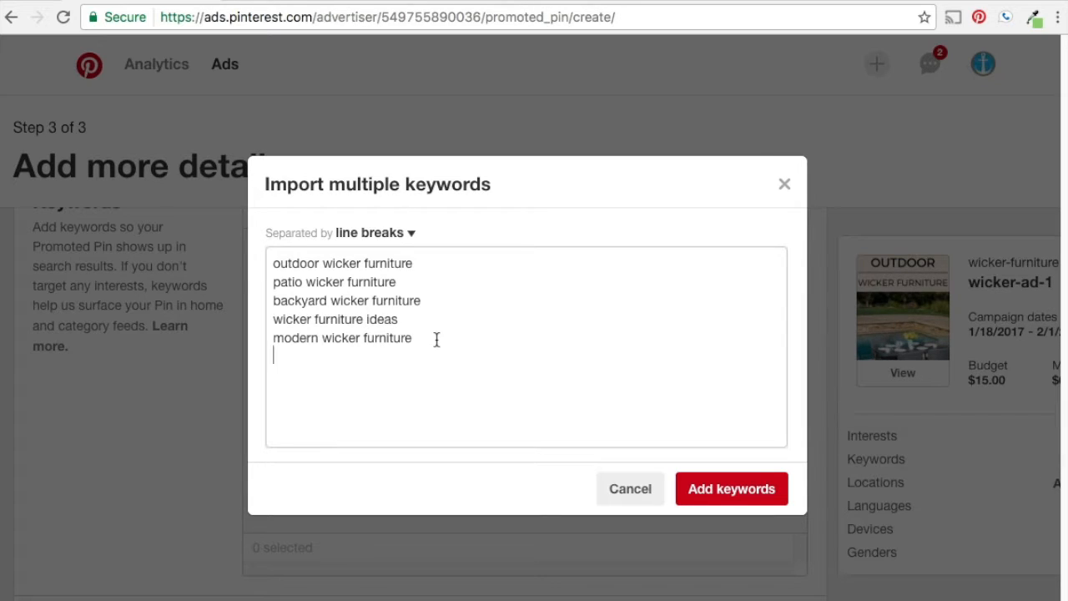
Step: Review the entered wicker furniture keywords and add them all to the promoted pin's targeting
drag(427, 337, 269, 332)
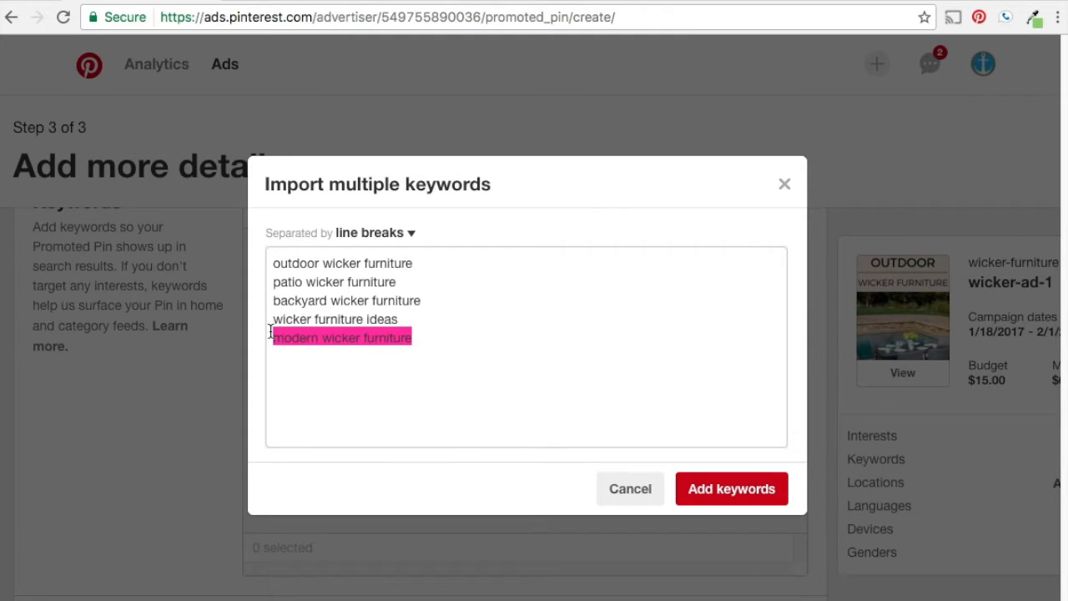
click(275, 322)
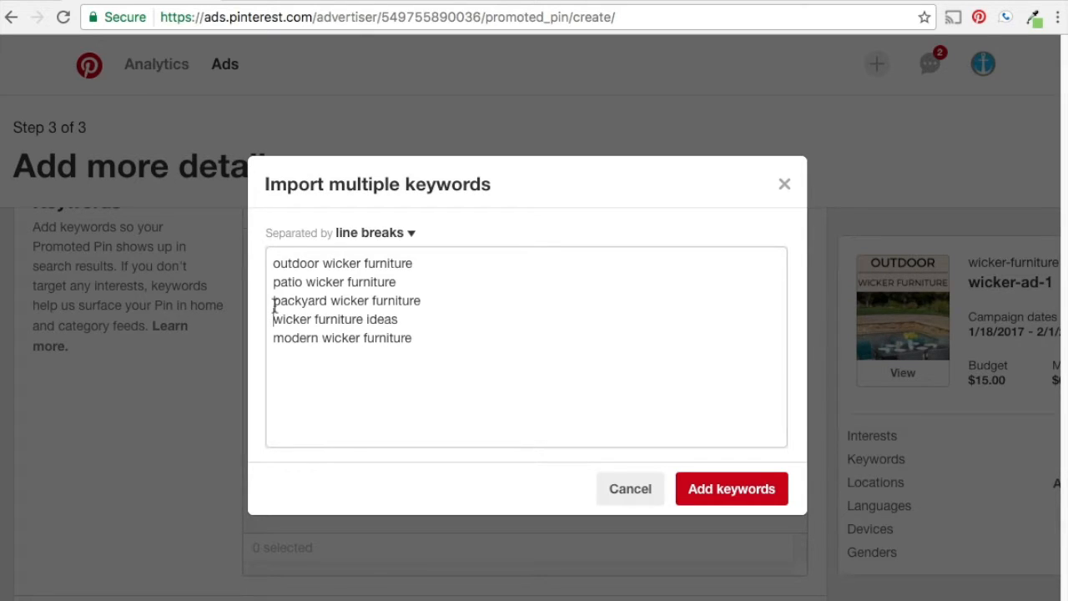
drag(420, 264, 274, 267)
click(271, 265)
drag(424, 337, 196, 266)
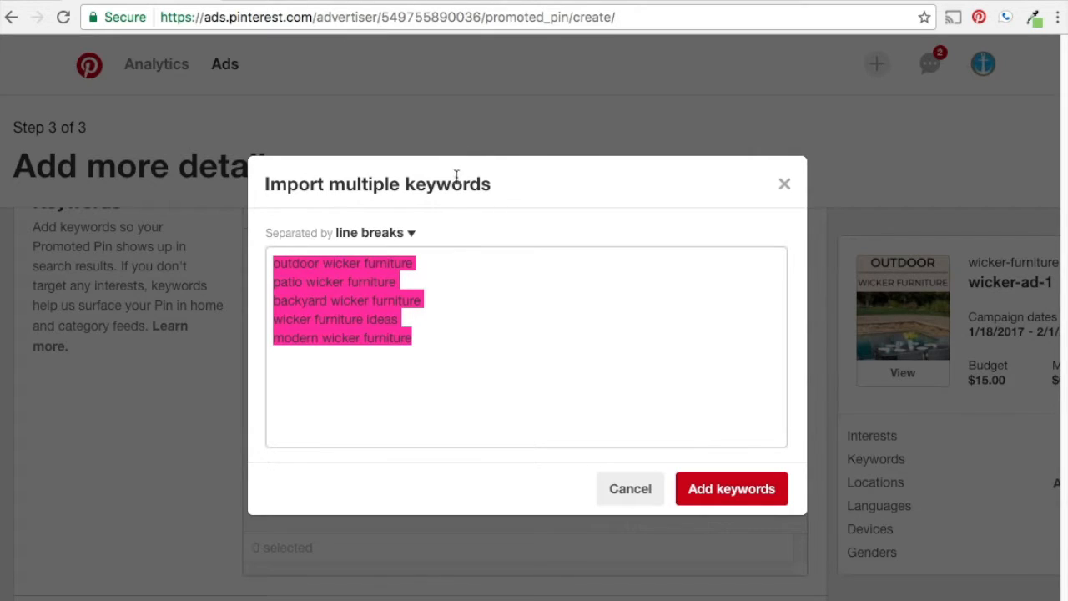
click(446, 331)
click(693, 490)
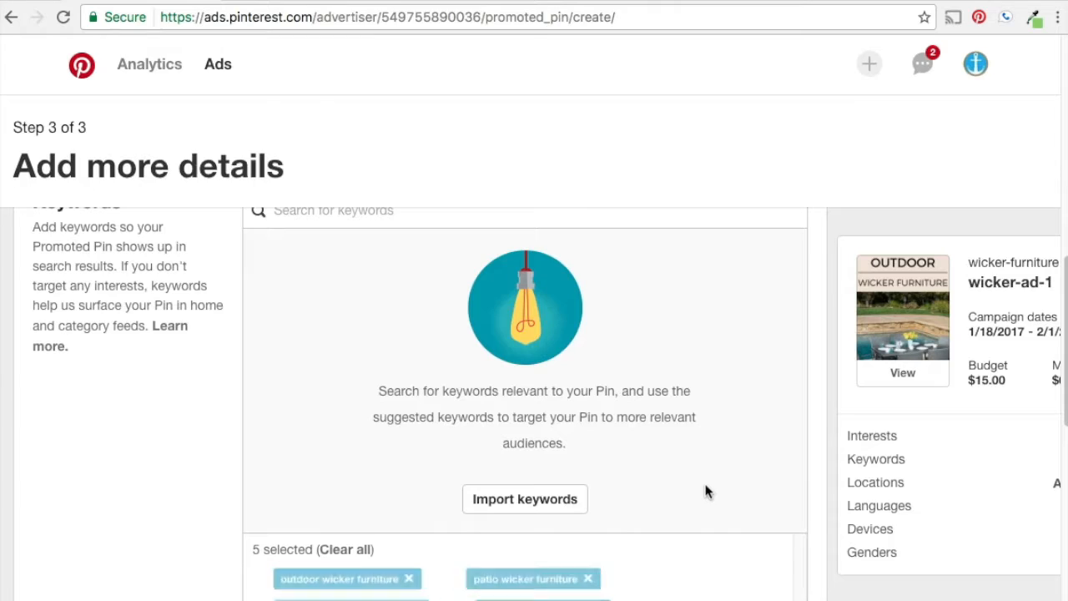
Step: Review the interests picked for the promoted pin and the wicker furniture keywords added to it
scroll(393, 425, up, 5)
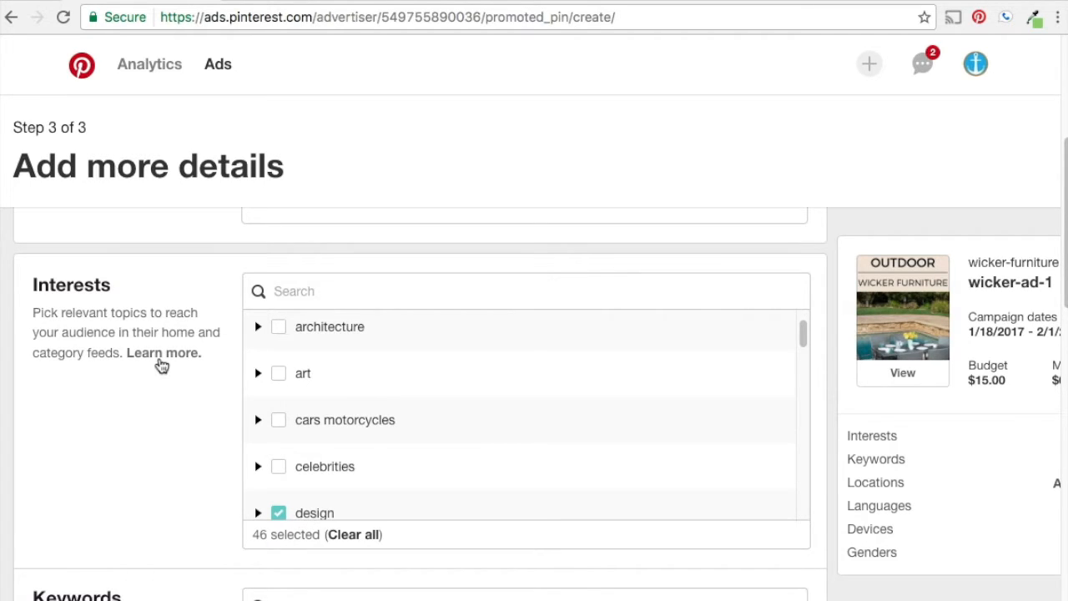
scroll(215, 468, down, 5)
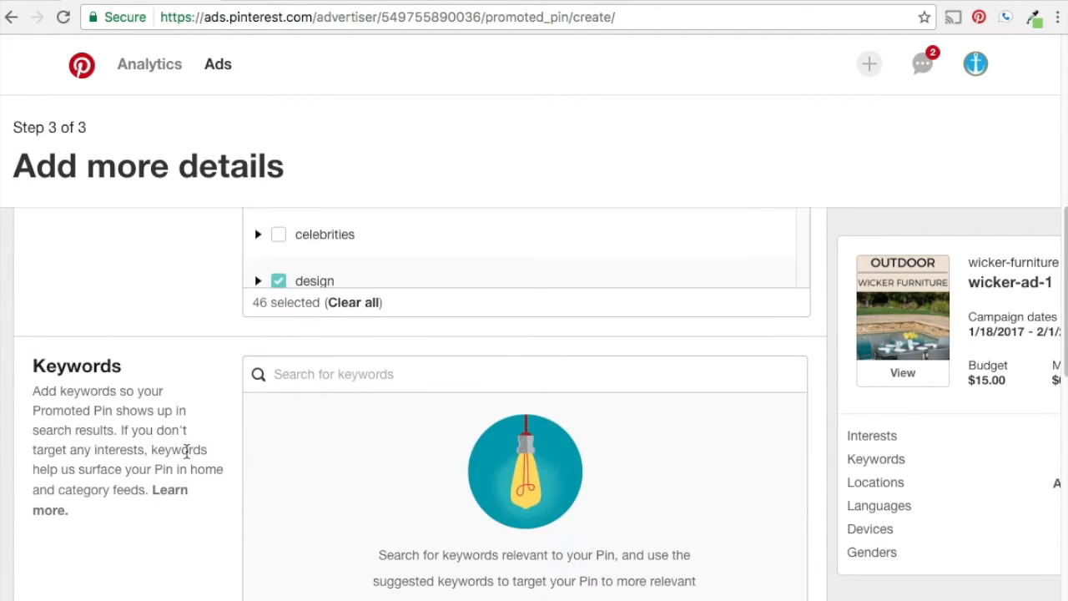
scroll(204, 469, down, 2)
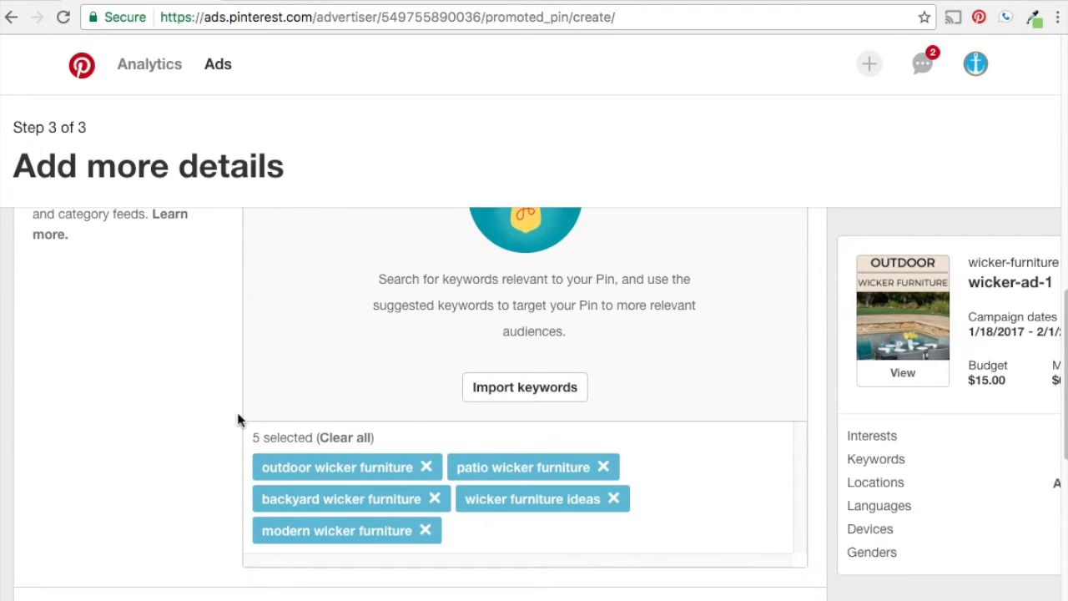
scroll(191, 351, down, 3)
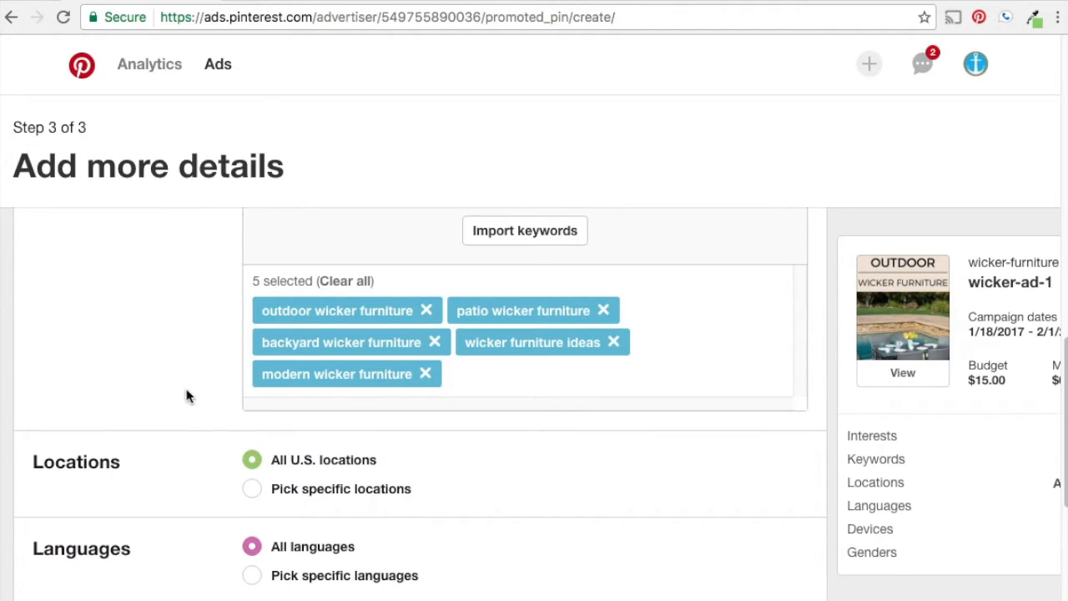
scroll(188, 396, up, 6)
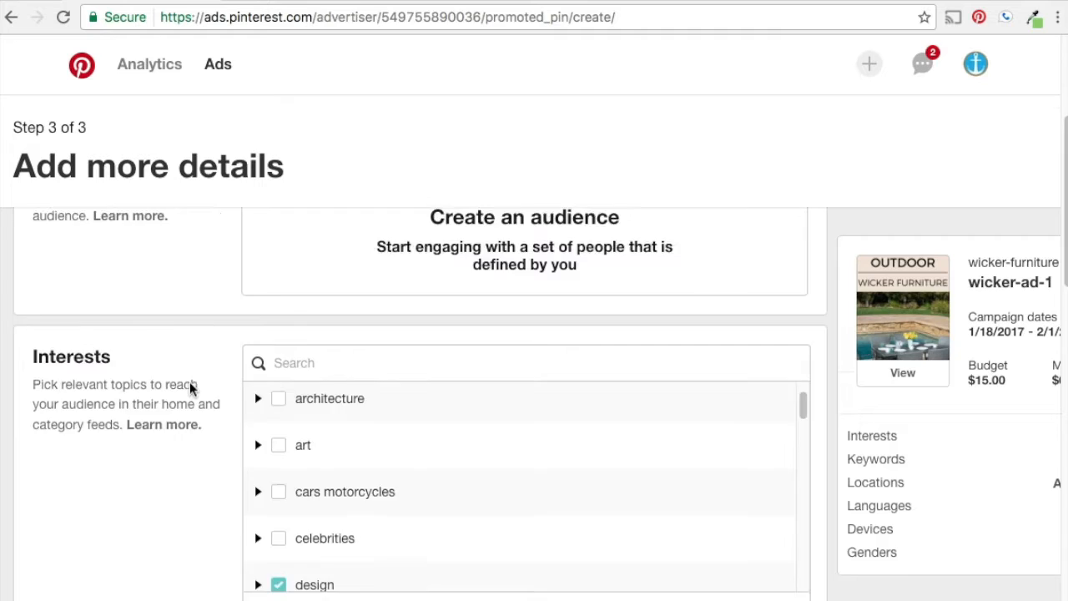
scroll(190, 381, down, 5)
Step: Search the keyword suggestions for outdoor wicker furniture and examine the results with their related keywords
click(378, 359)
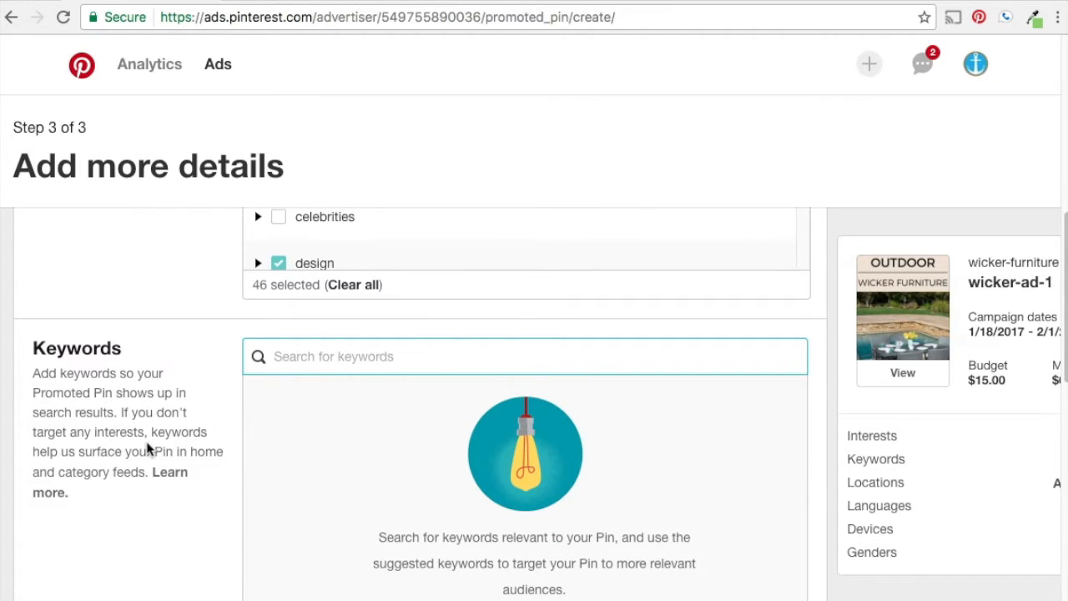
text(outdoor wicker)
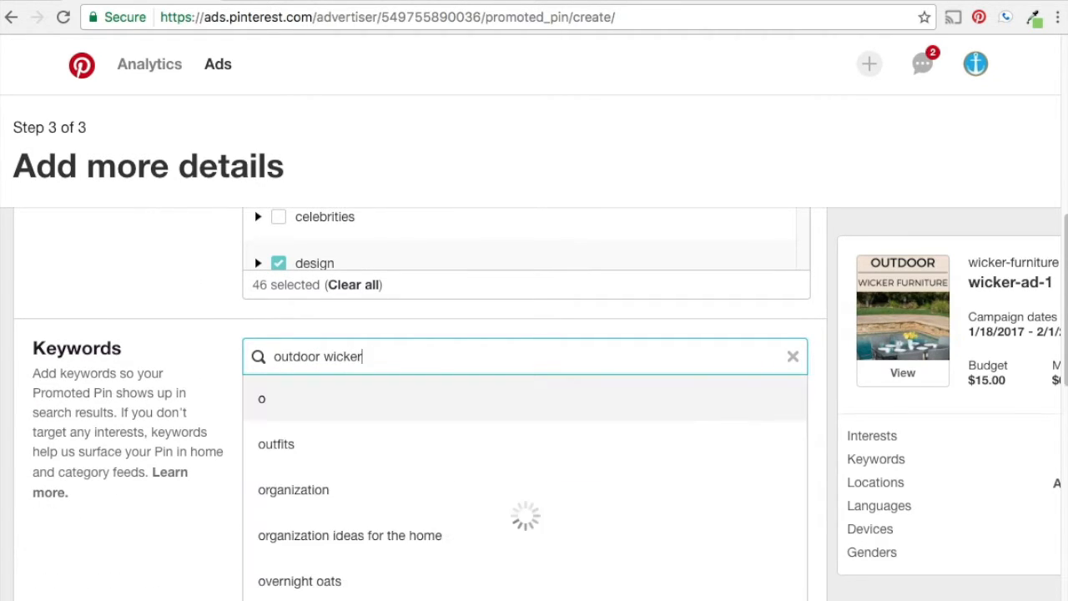
text( furniture)
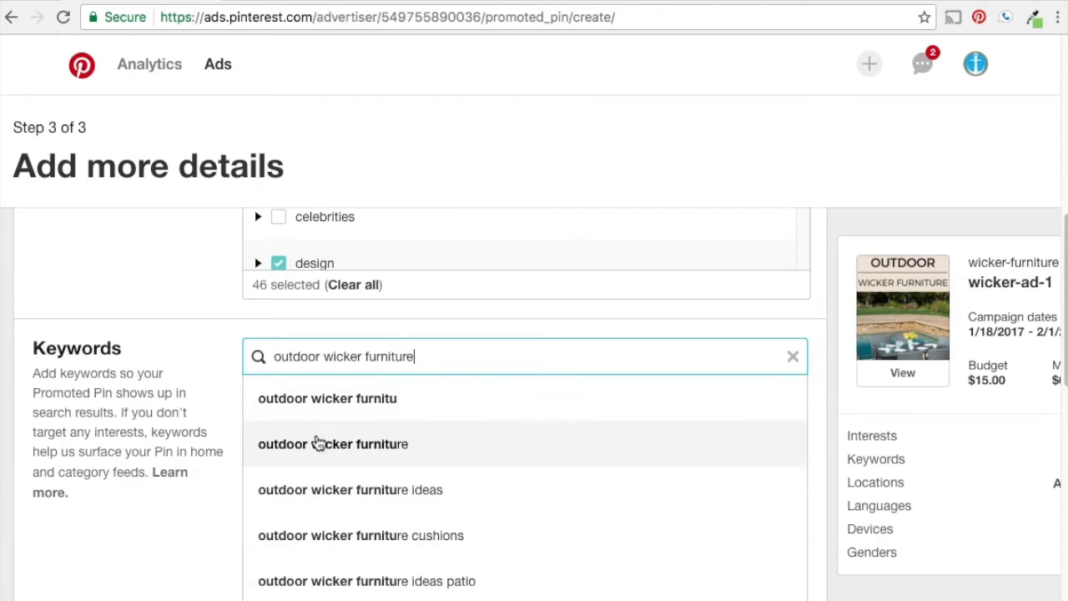
click(361, 416)
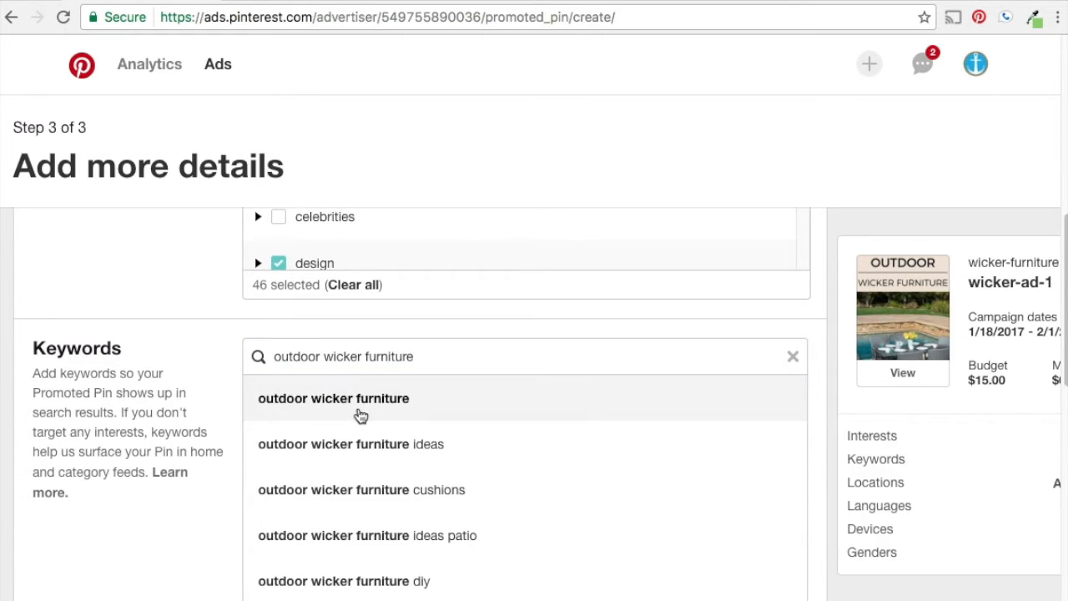
scroll(384, 392, down, 3)
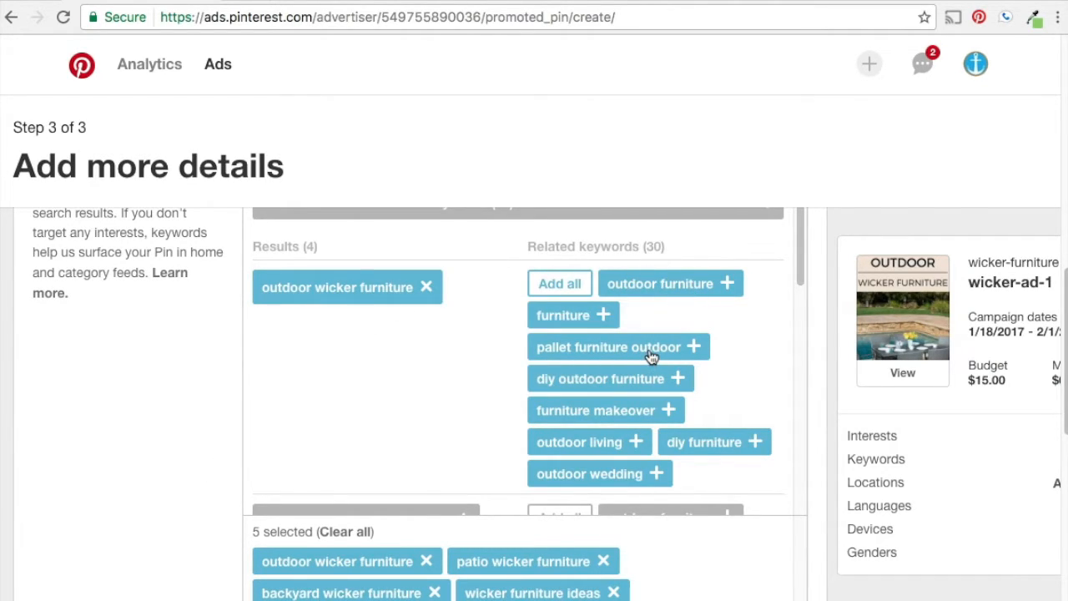
scroll(378, 350, down, 4)
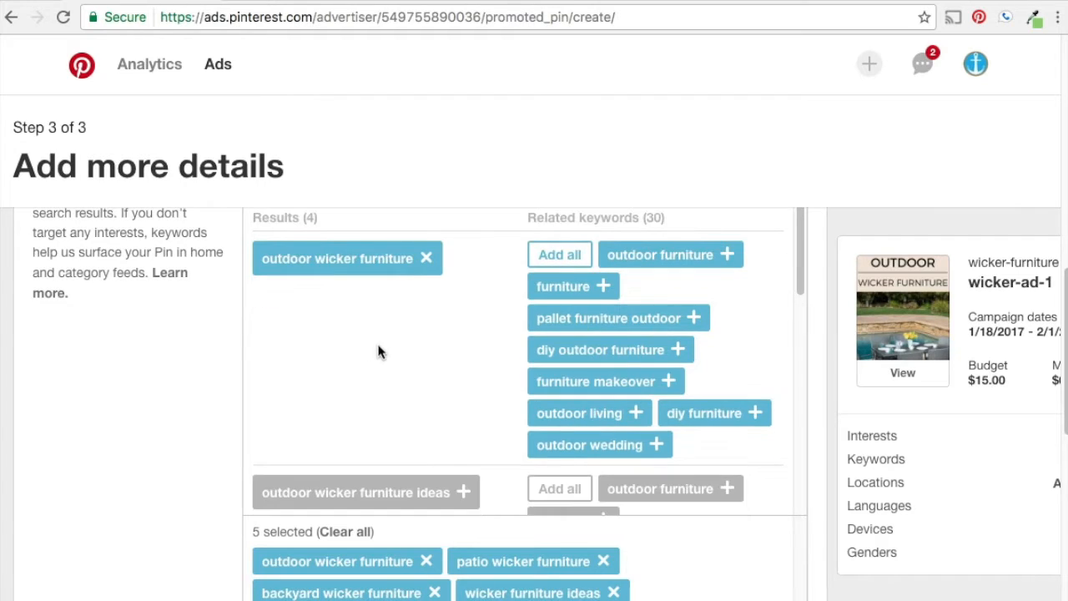
scroll(436, 434, down, 4)
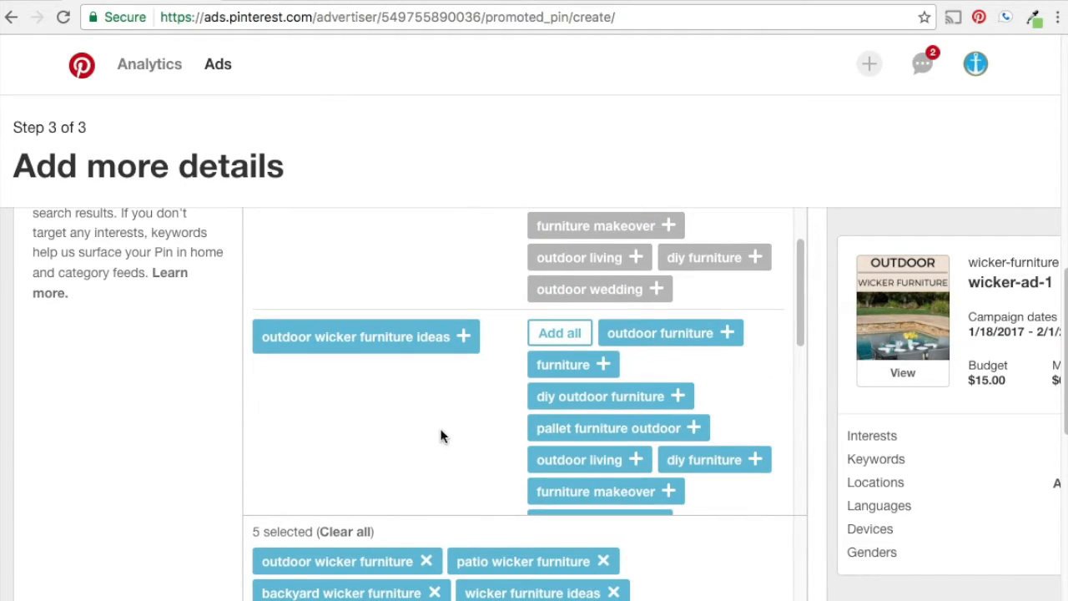
scroll(490, 434, up, 5)
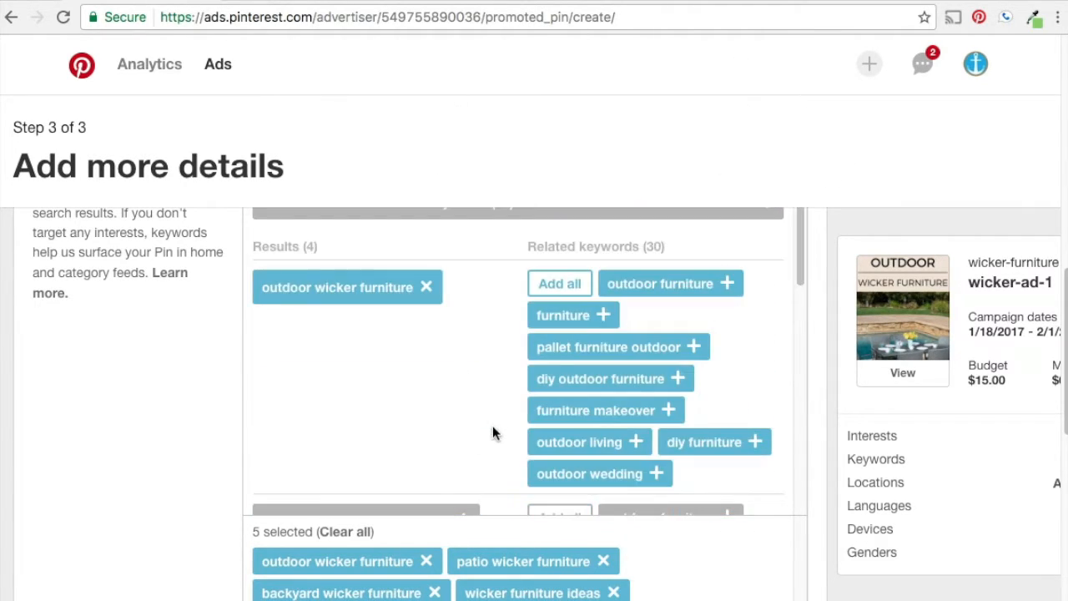
scroll(504, 367, up, 1)
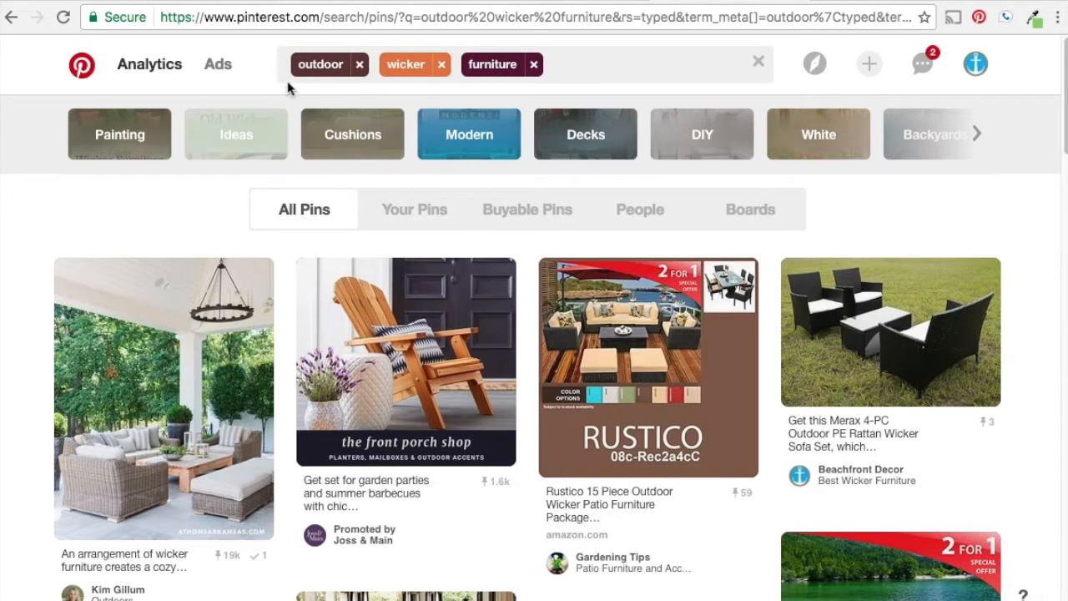
Step: Look through the suggested refinements on the outdoor wicker furniture pin search page and return to the promoted pin setup
click(980, 140)
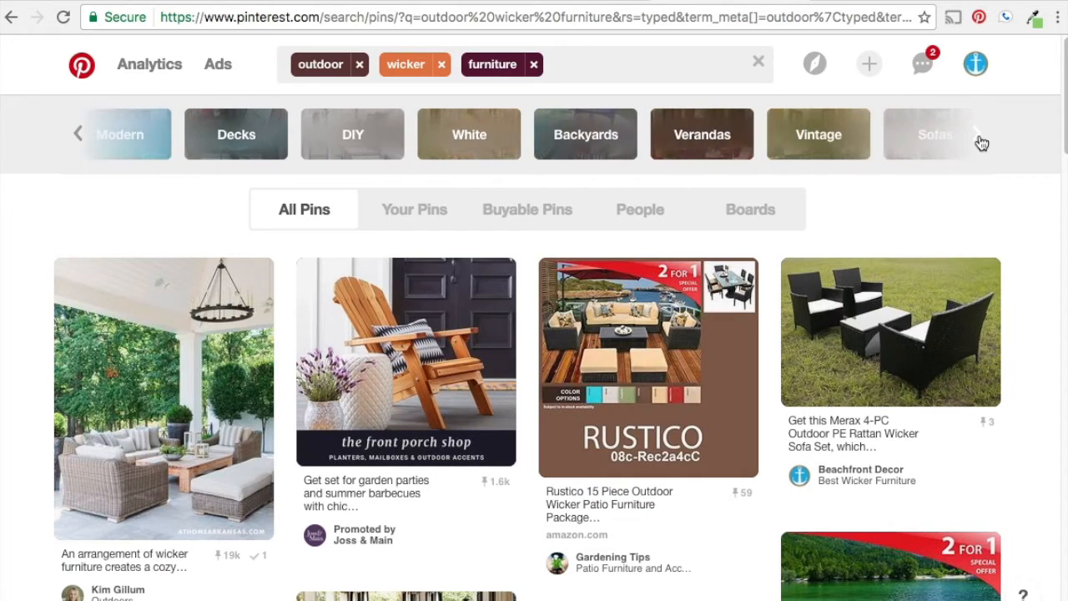
click(979, 140)
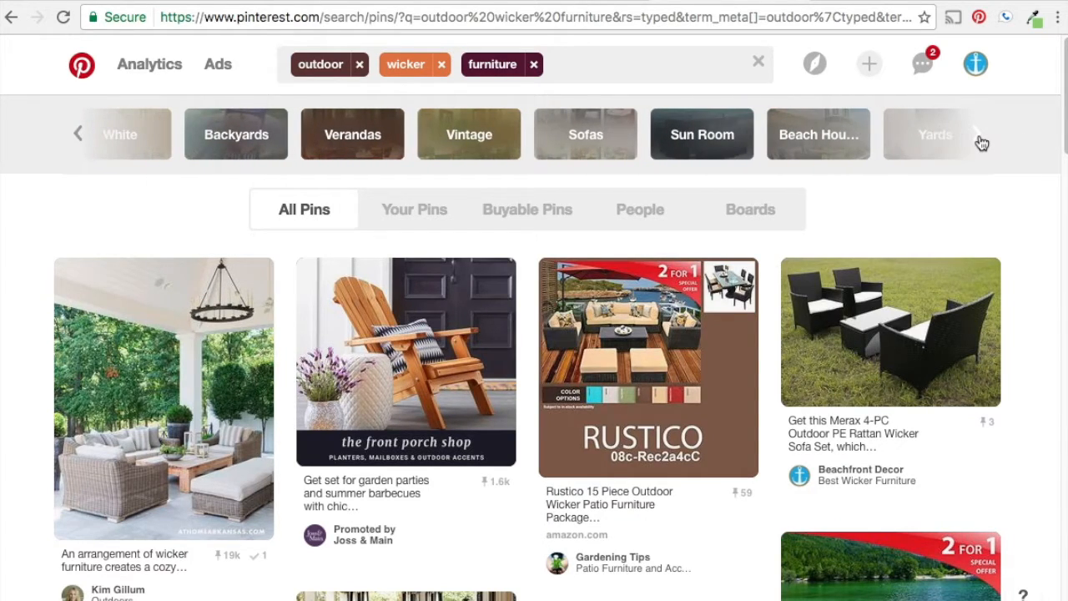
click(982, 140)
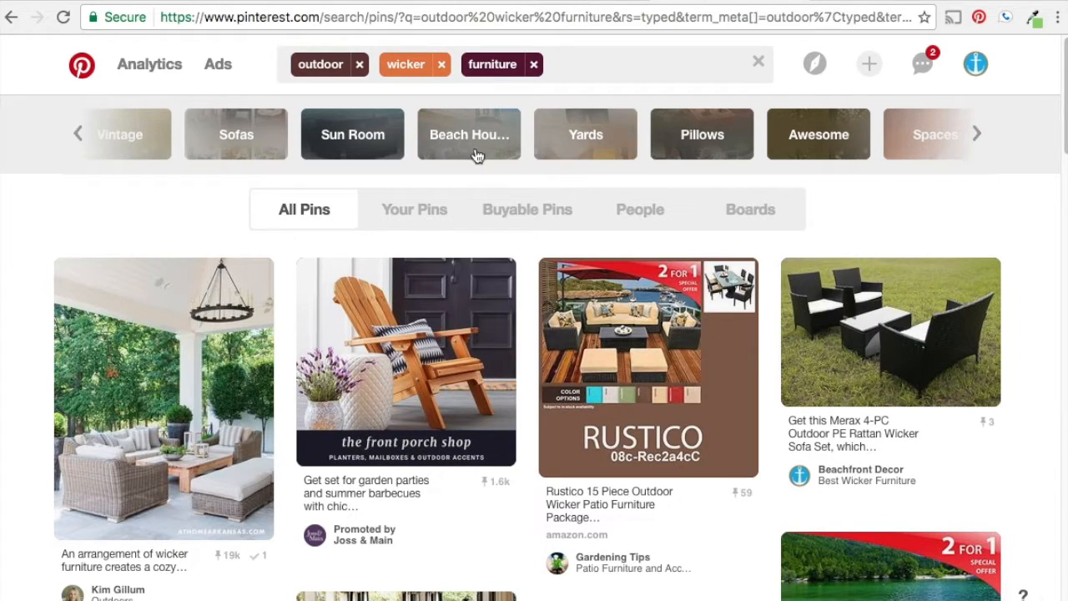
click(129, 2)
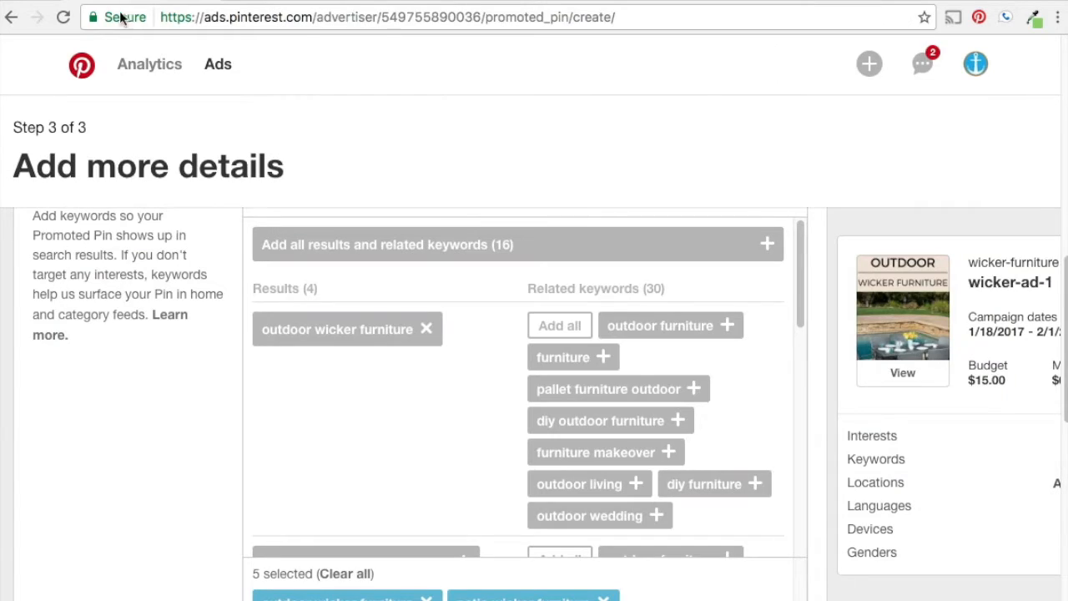
Step: Switch the promoted pin's location targeting to specific locations and expand the U.S. entry
scroll(534, 334, down, 5)
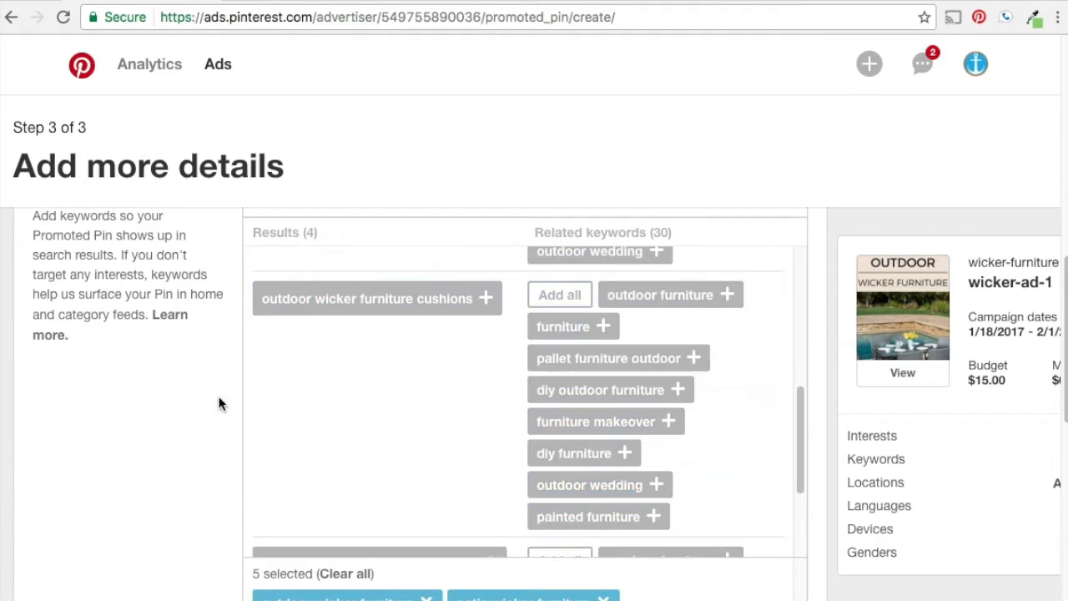
scroll(225, 402, down, 5)
scroll(180, 385, down, 2)
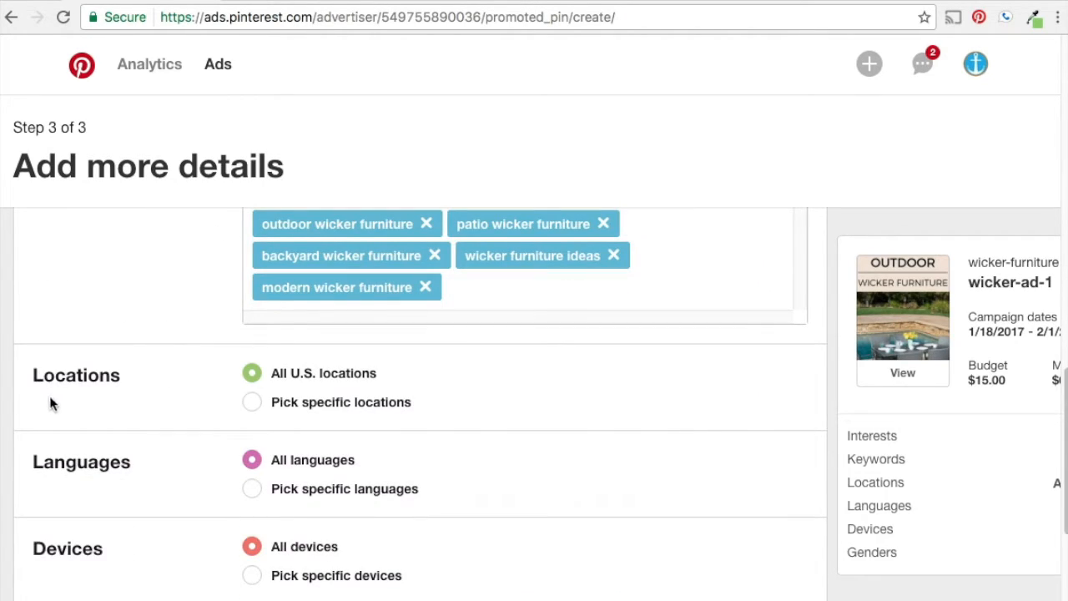
scroll(158, 383, down, 2)
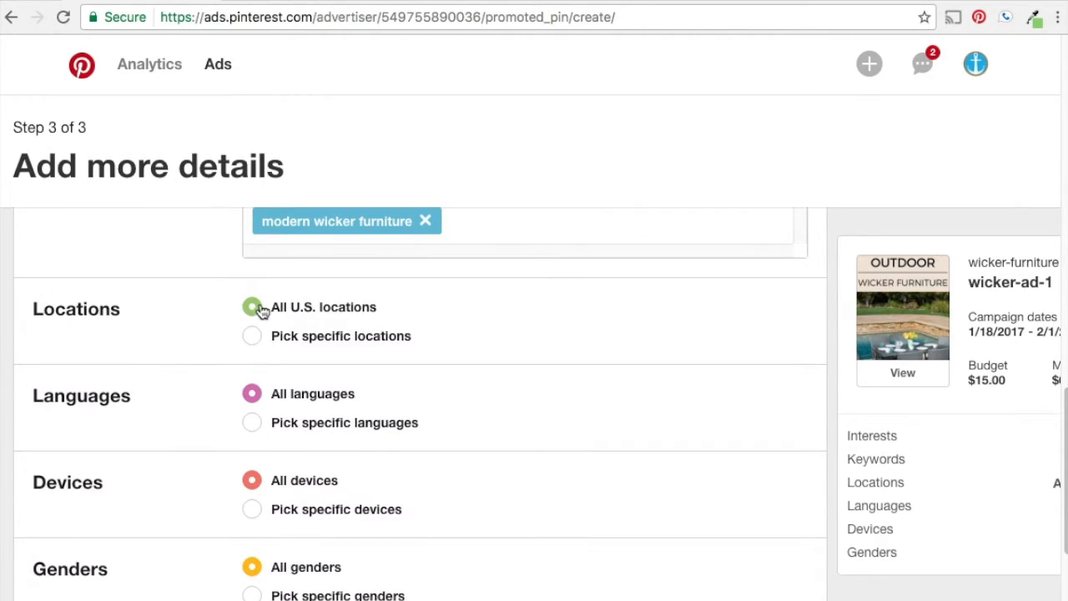
click(251, 337)
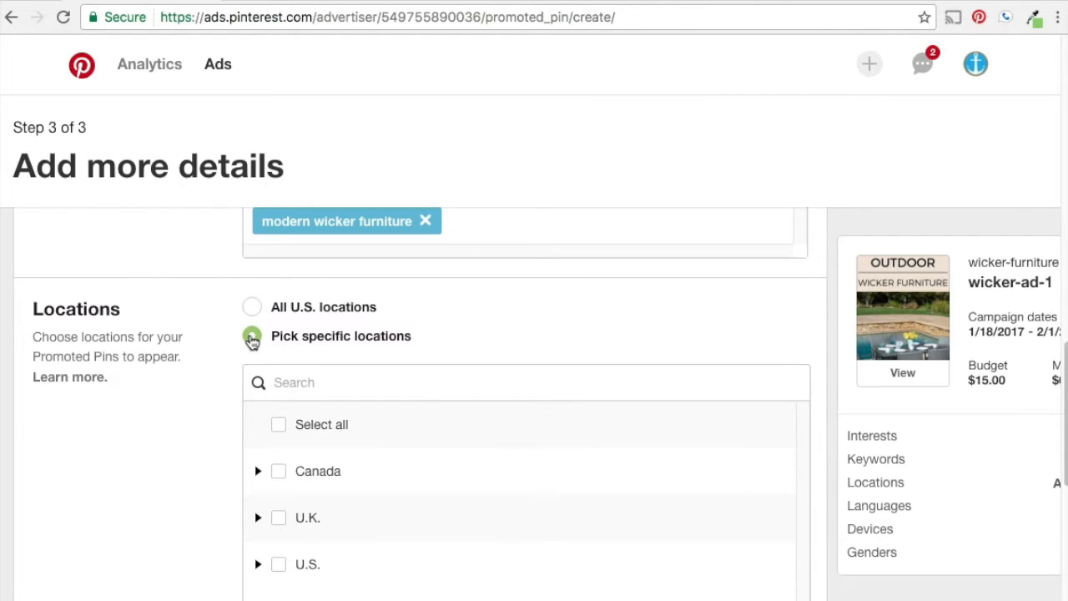
scroll(181, 417, down, 3)
click(258, 393)
scroll(345, 381, down, 1)
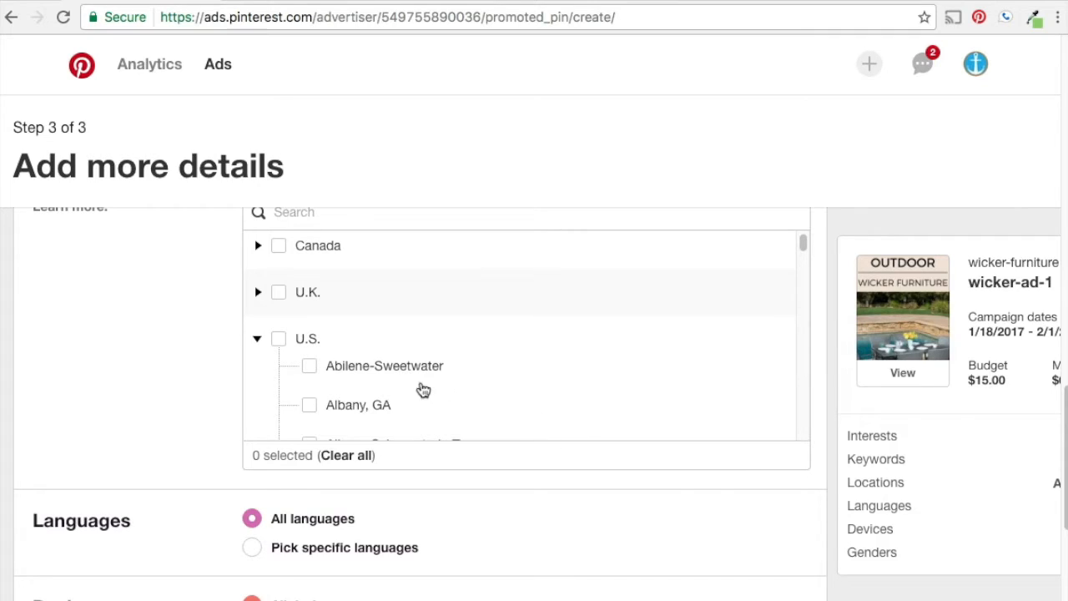
Step: Browse the U.S. metro areas available for targeting and set the locations back to All U.S. locations
scroll(410, 372, down, 3)
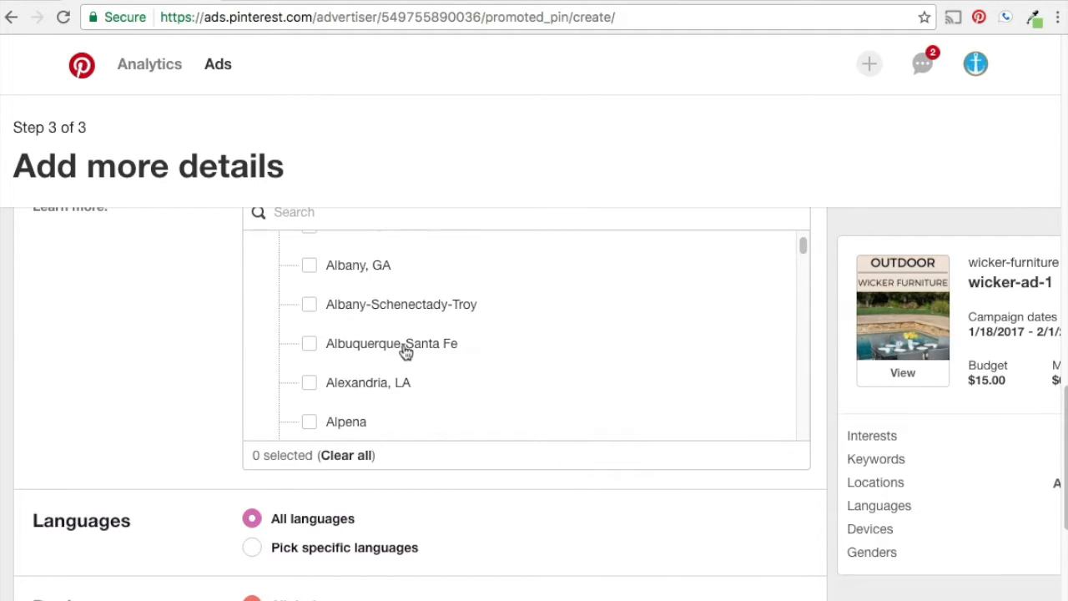
scroll(410, 372, down, 1)
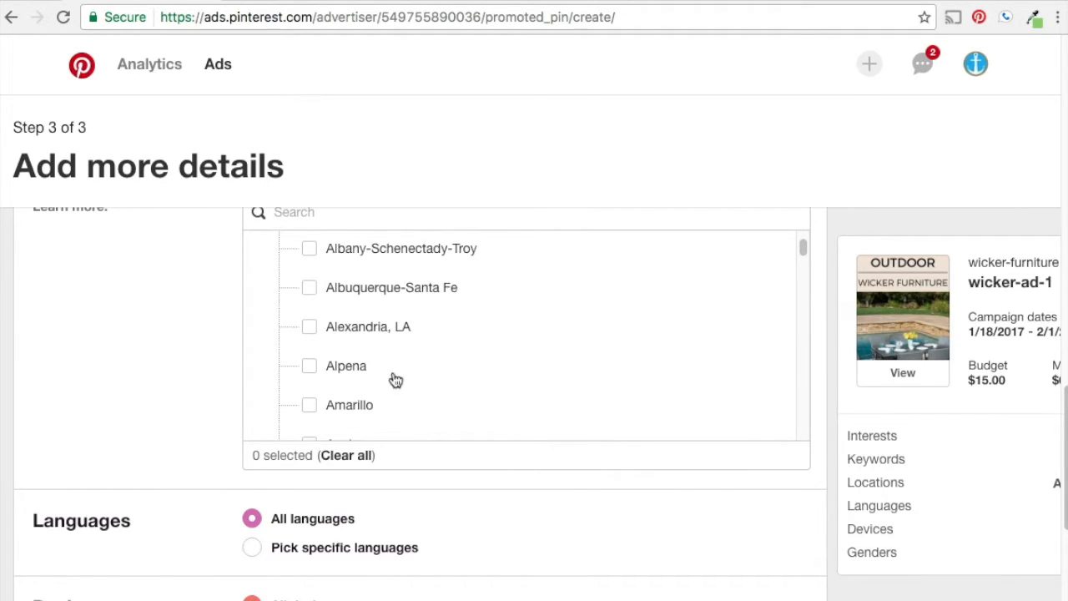
scroll(392, 371, down, 2)
scroll(443, 392, down, 3)
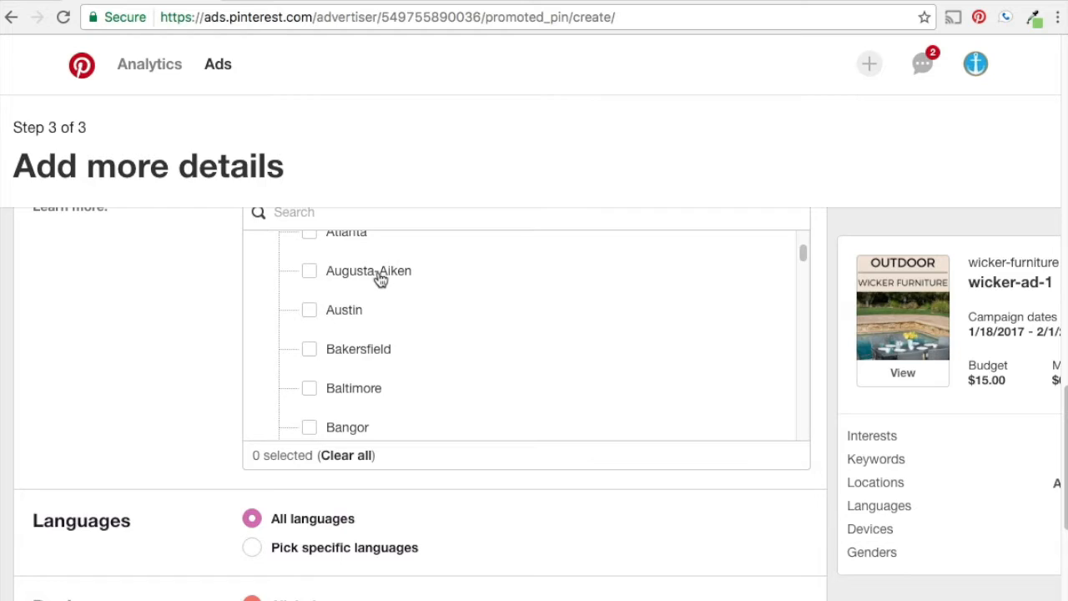
scroll(380, 280, up, 1)
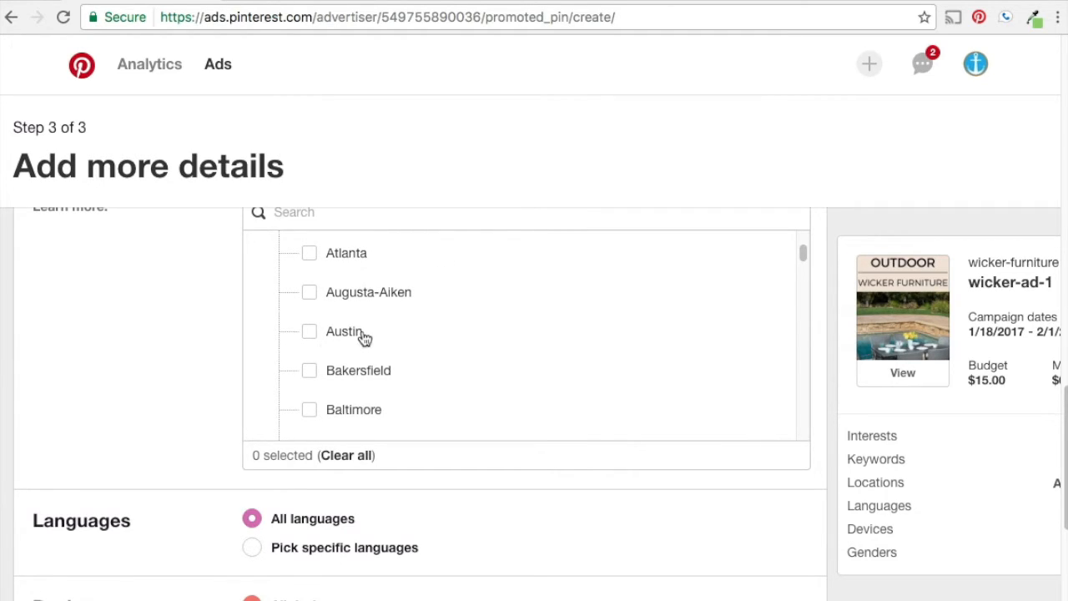
scroll(437, 339, down, 1)
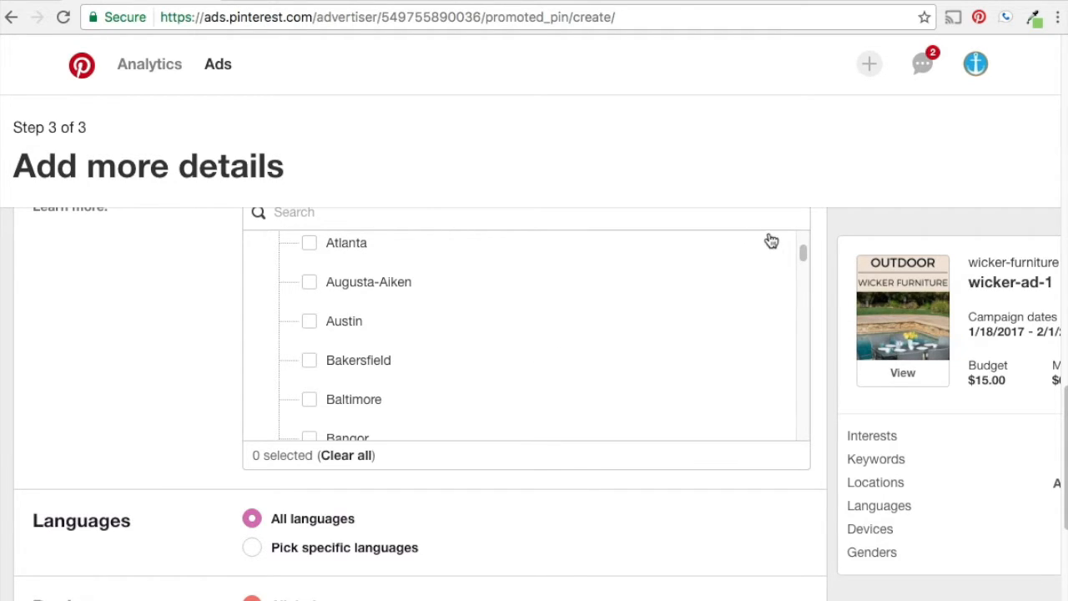
drag(804, 250, 802, 358)
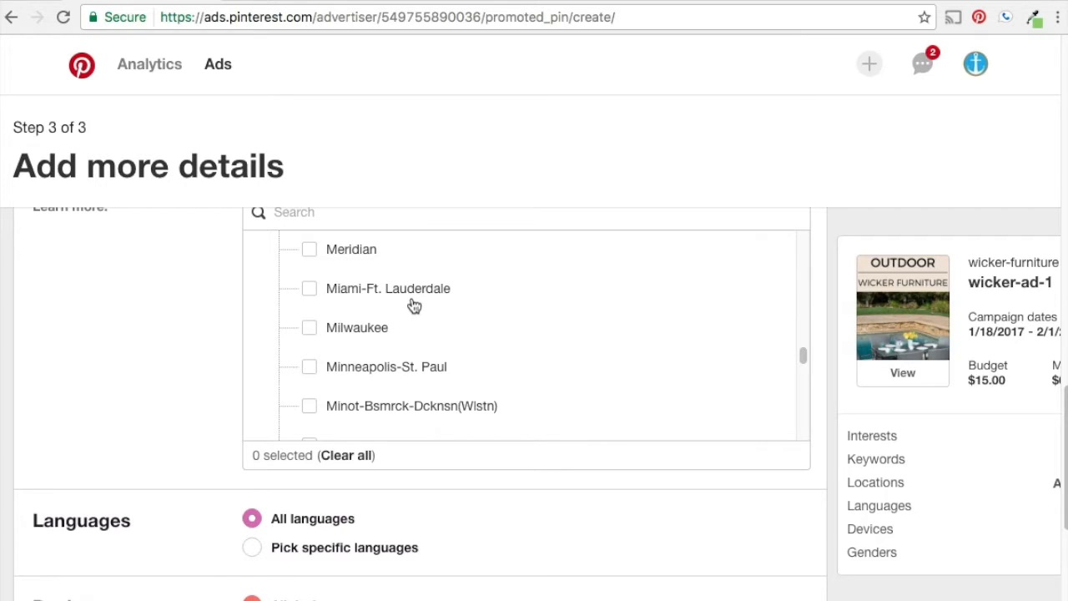
scroll(412, 398, up, 5)
scroll(170, 375, up, 3)
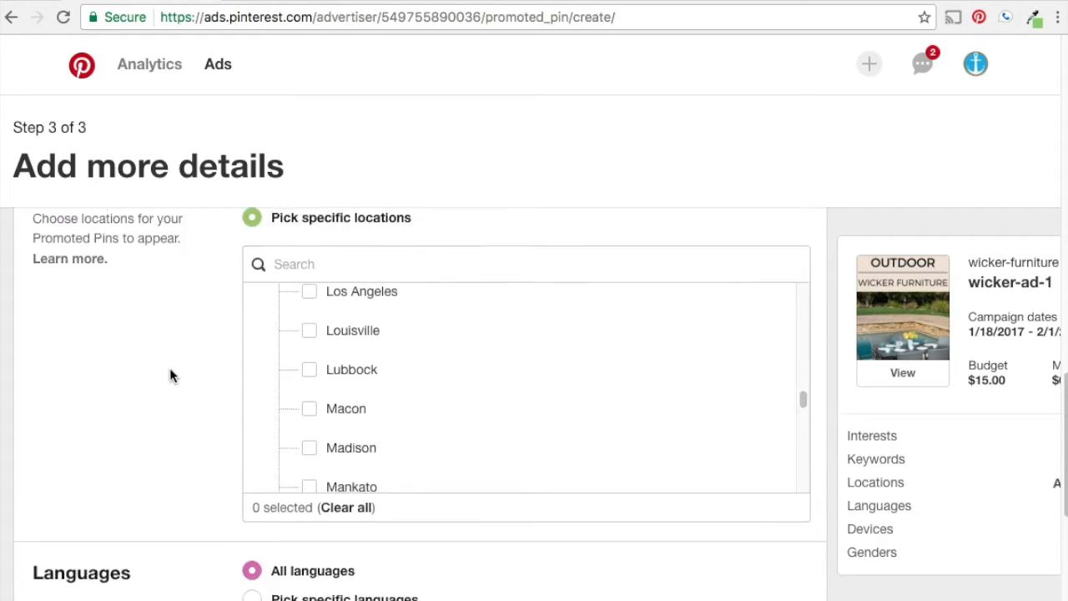
click(259, 375)
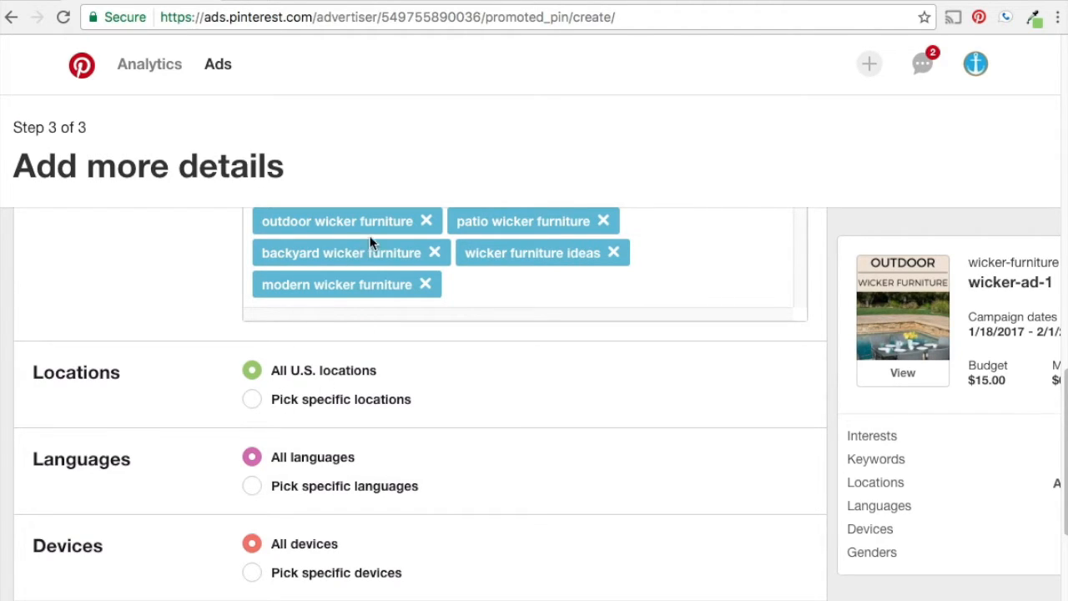
Step: Target specific languages, selecting English (United Kingdom) and English (United States), and look through the remaining languages
scroll(196, 292, down, 3)
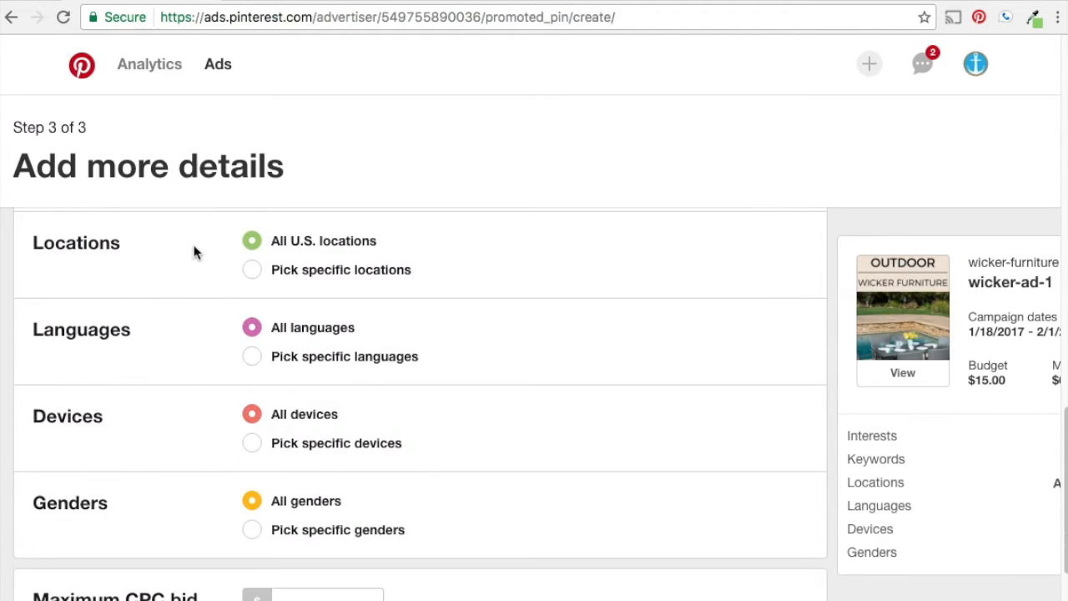
click(254, 360)
scroll(222, 428, down, 2)
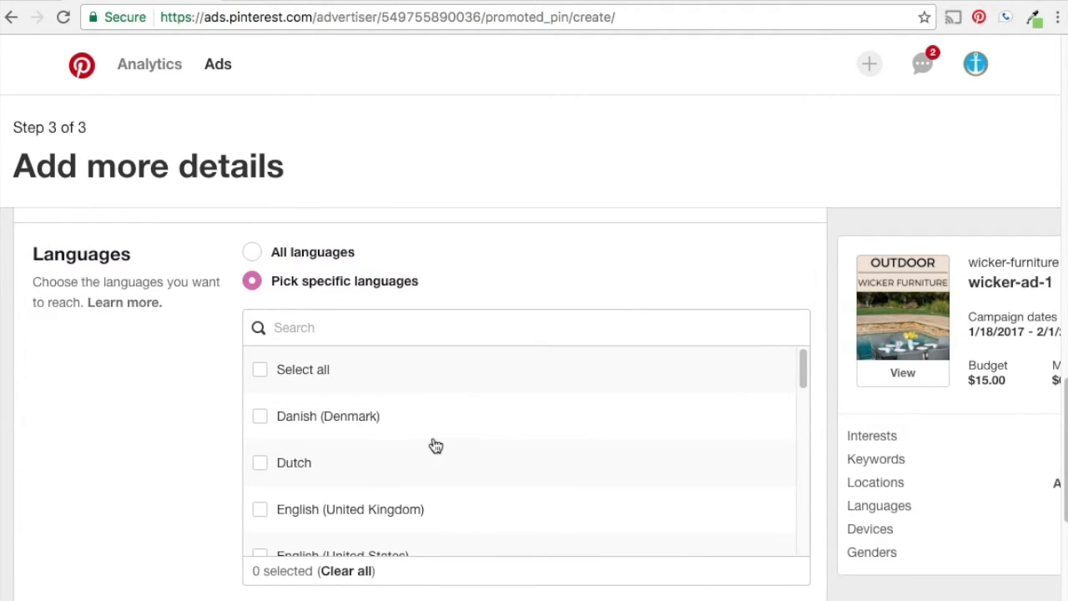
scroll(434, 446, down, 3)
click(261, 394)
click(260, 439)
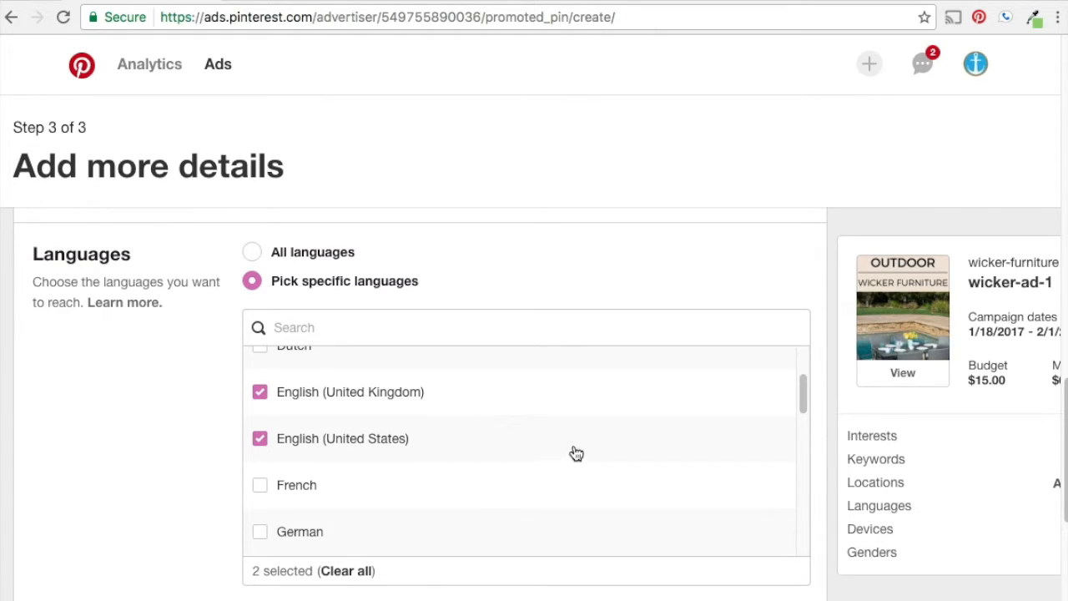
scroll(573, 451, down, 3)
scroll(550, 459, down, 5)
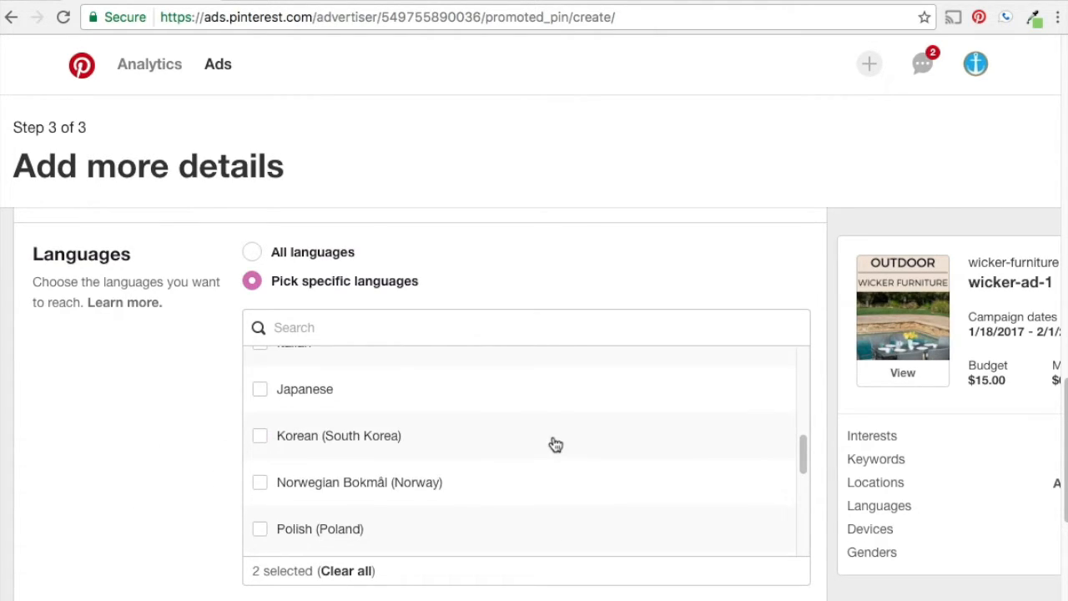
Step: View the specific device options for the promoted pin and set the devices back to All devices
scroll(558, 439, down, 5)
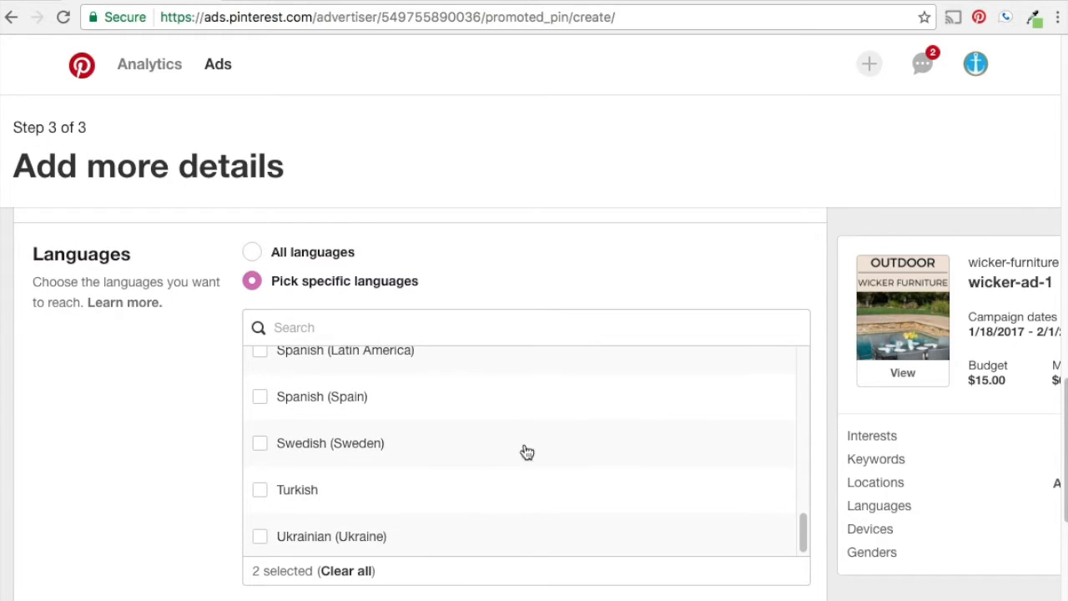
scroll(269, 356, up, 10)
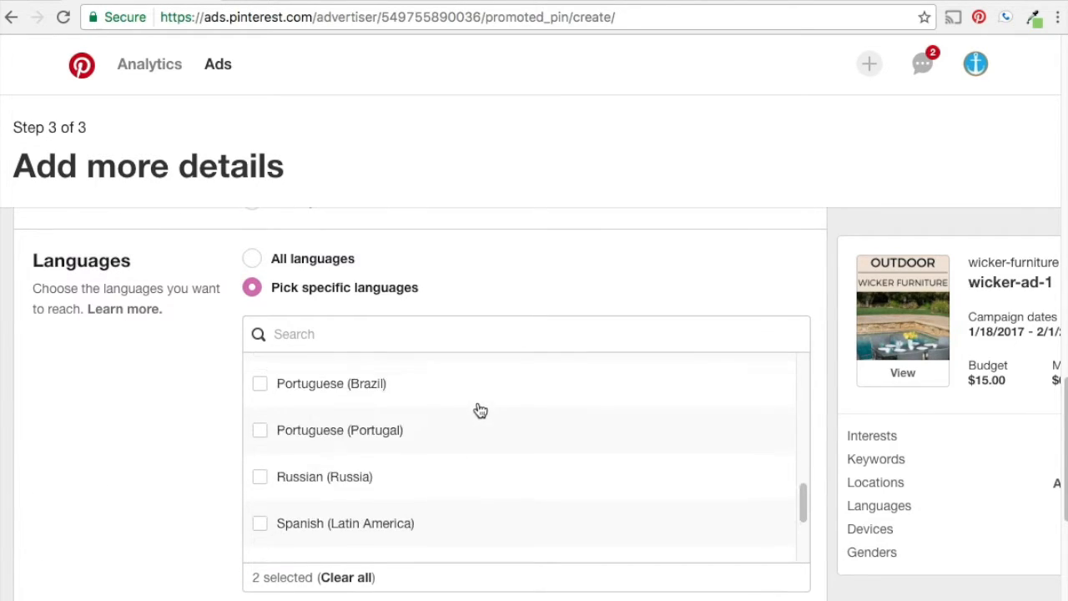
scroll(451, 460, down, 2)
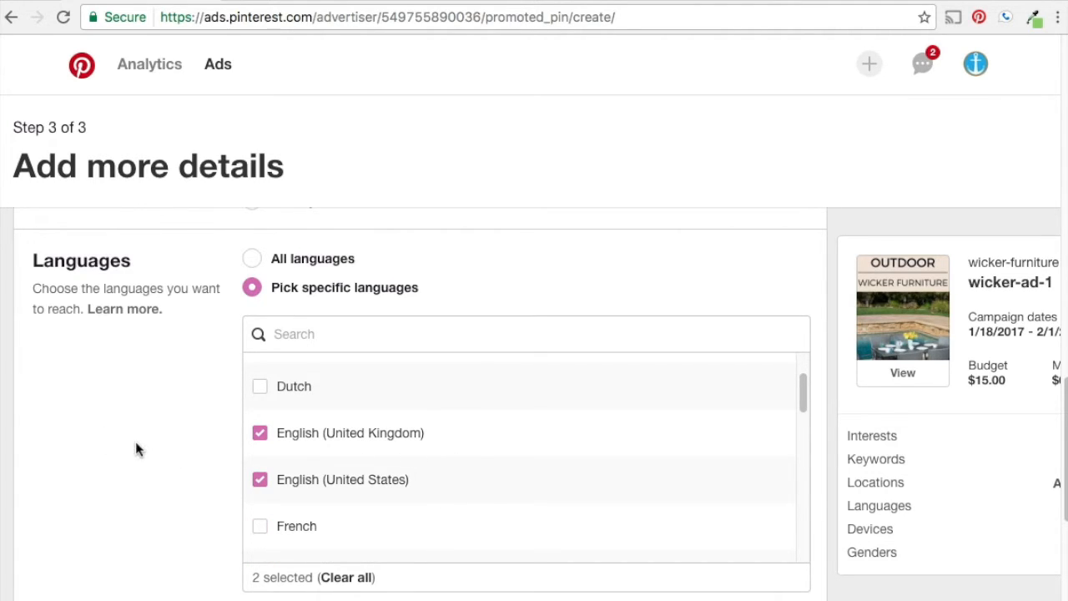
scroll(138, 448, down, 3)
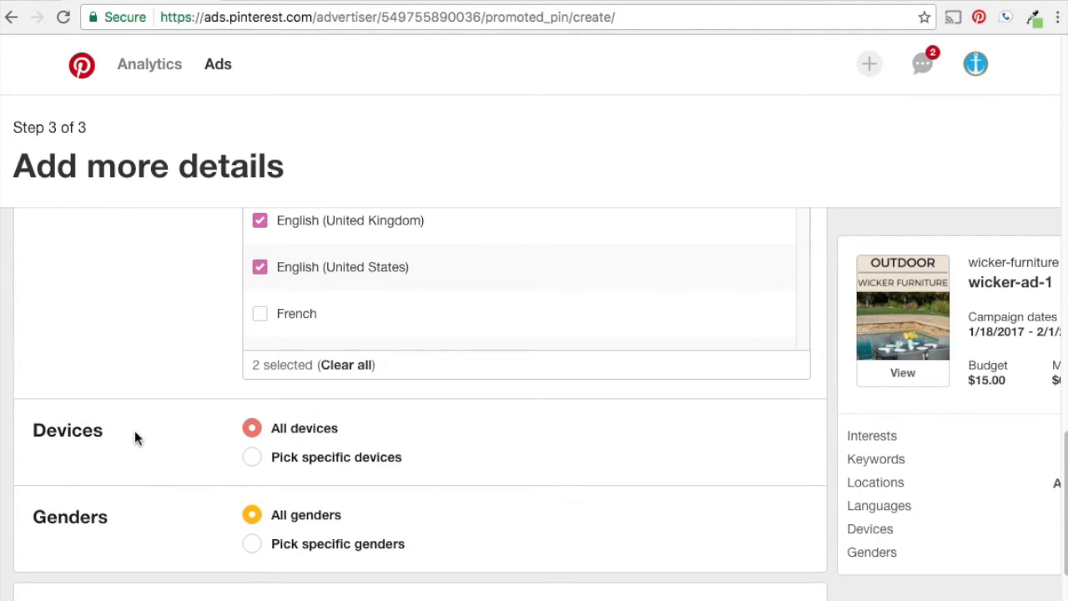
scroll(131, 317, down, 2)
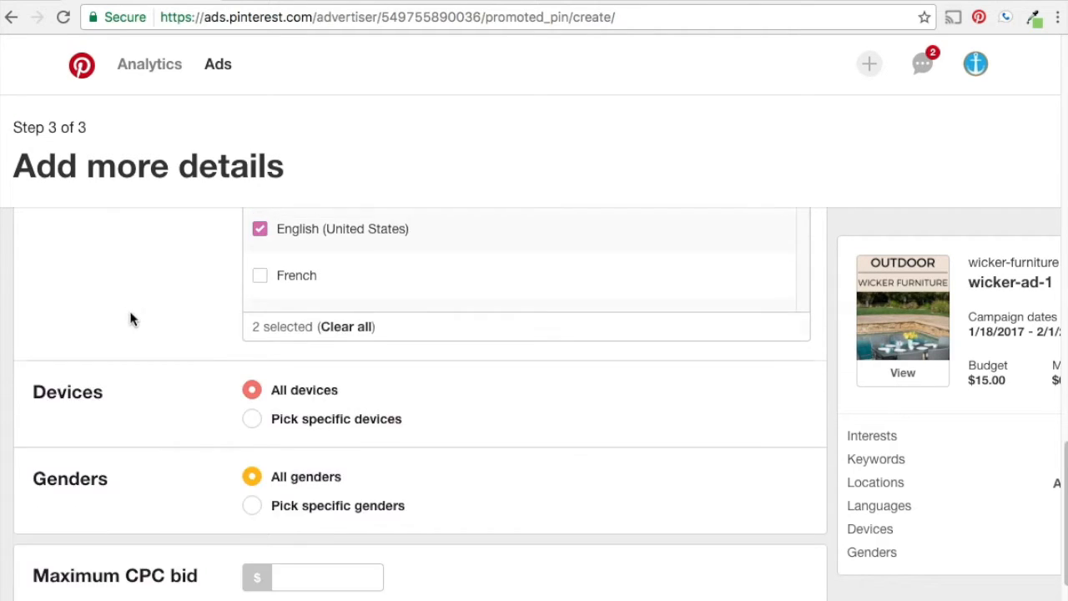
click(252, 361)
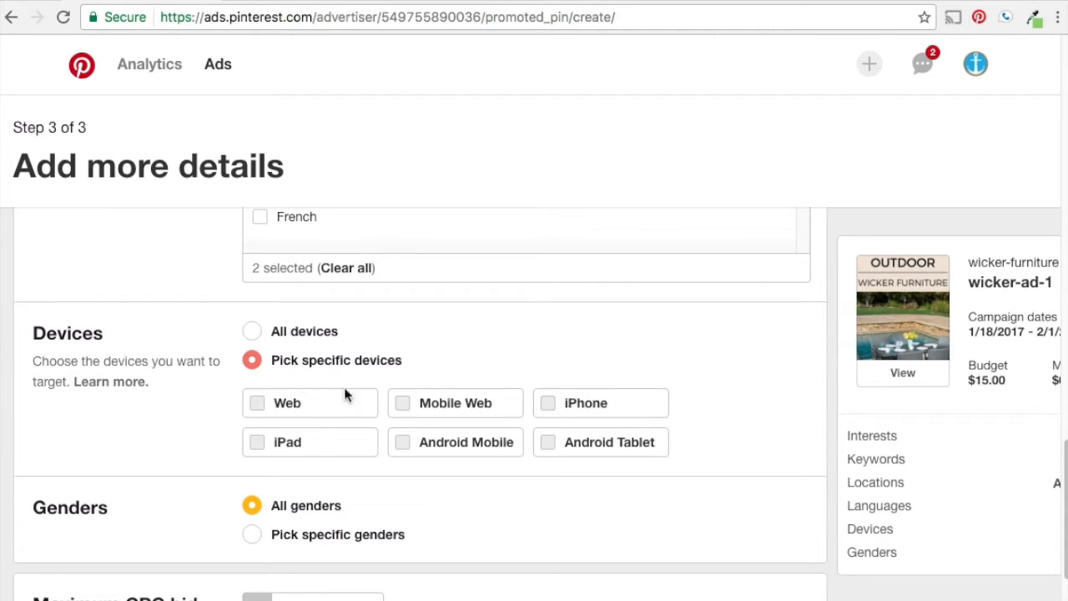
click(252, 332)
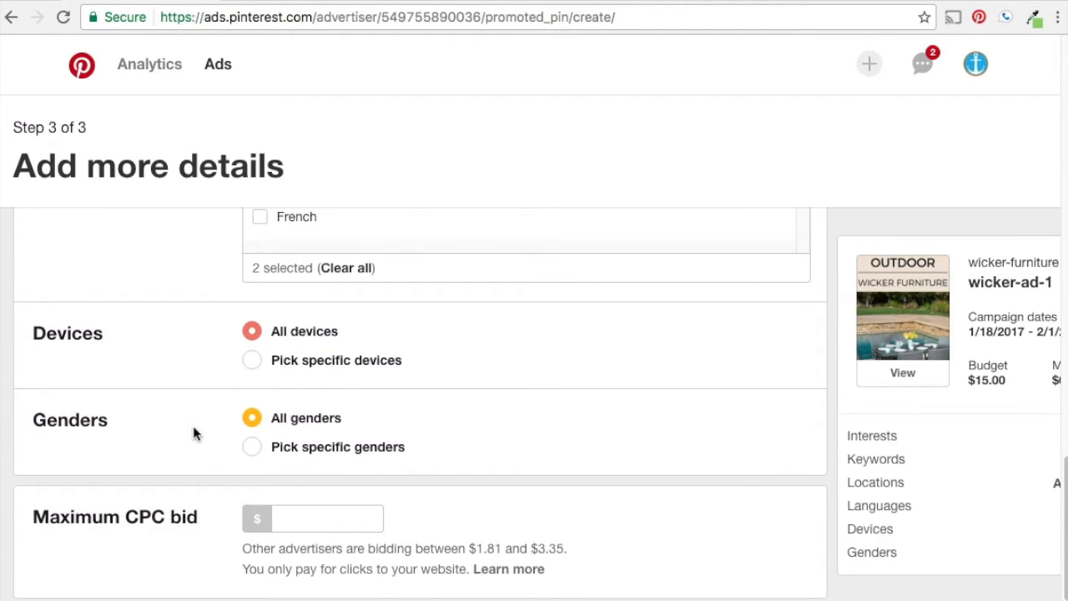
Step: View the specific gender options for the promoted pin and set the genders back to All genders
scroll(171, 417, down, 1)
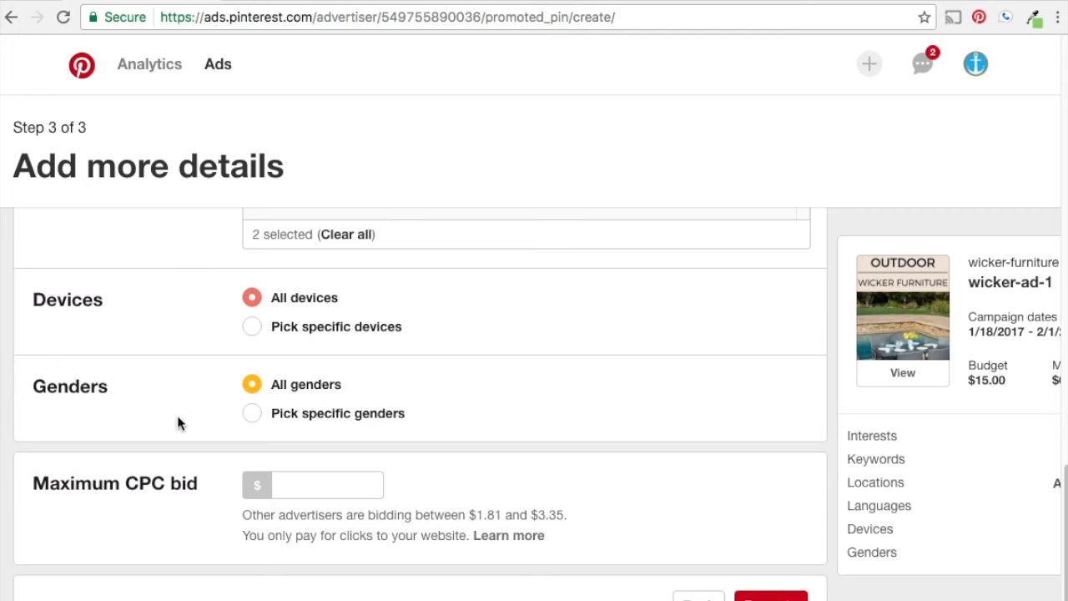
click(256, 417)
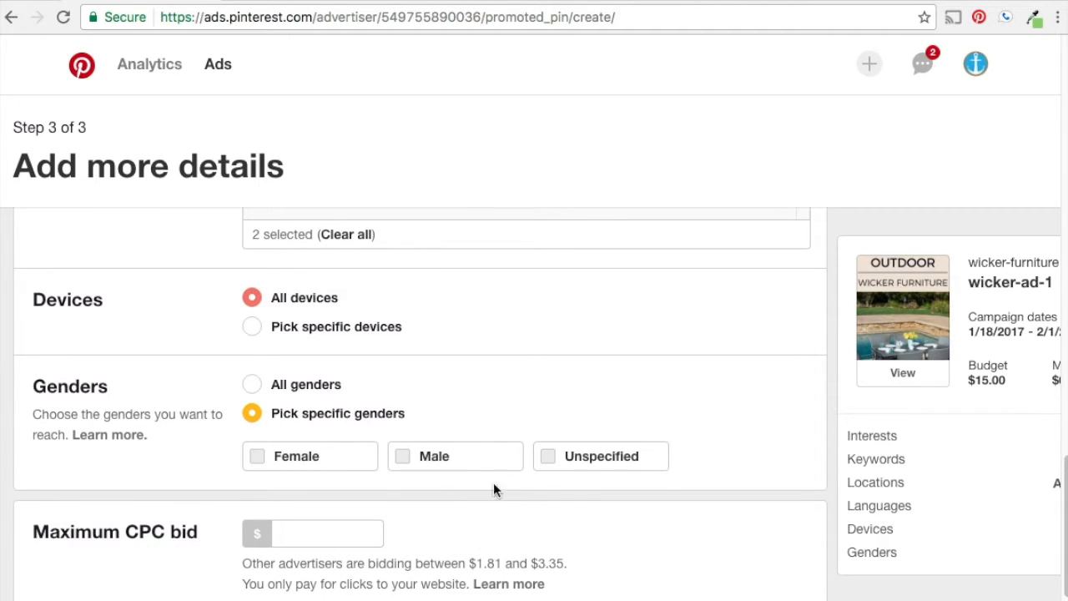
click(254, 386)
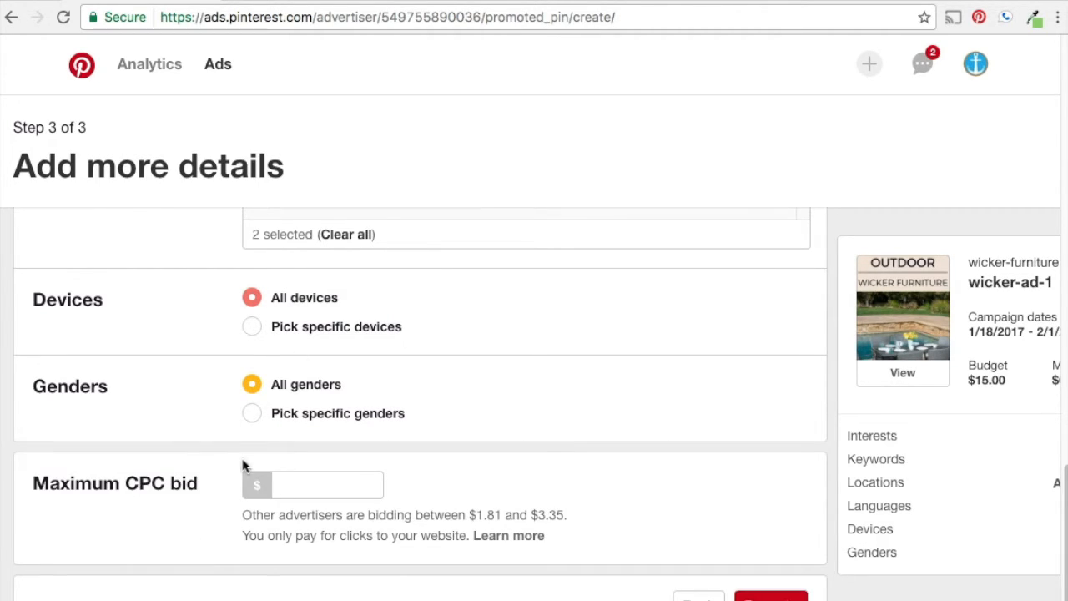
Step: Examine the range other advertisers are bidding in the maximum CPC bid section
scroll(187, 423, down, 1)
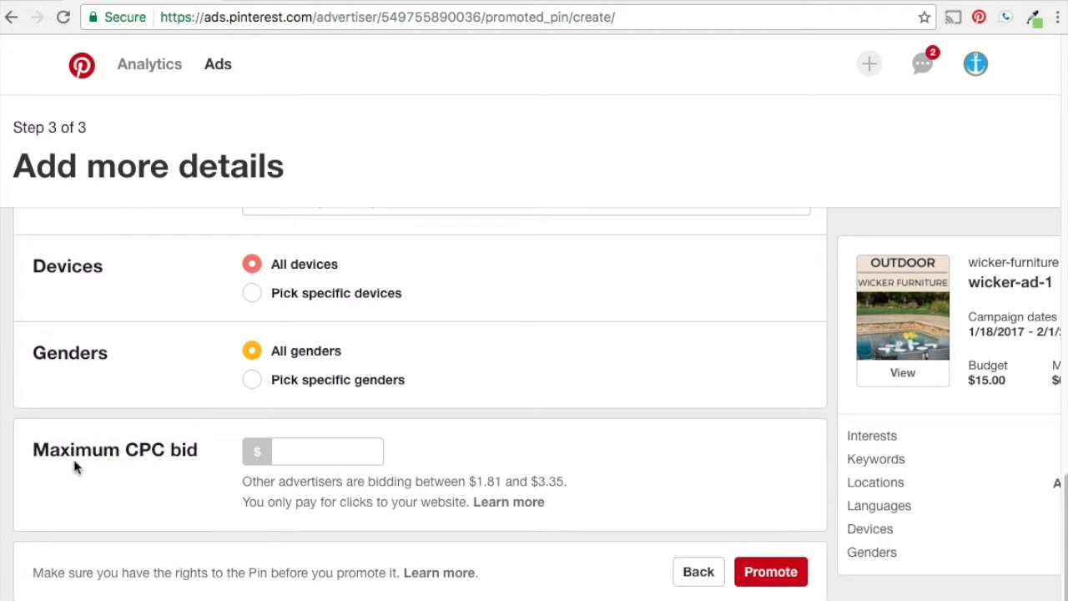
drag(240, 481, 565, 481)
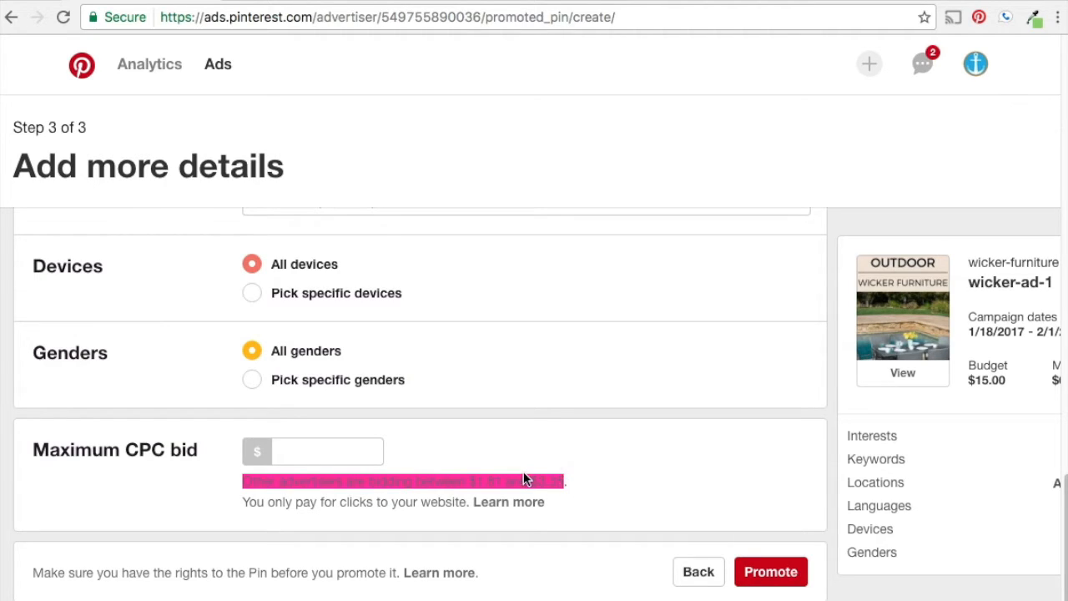
click(525, 478)
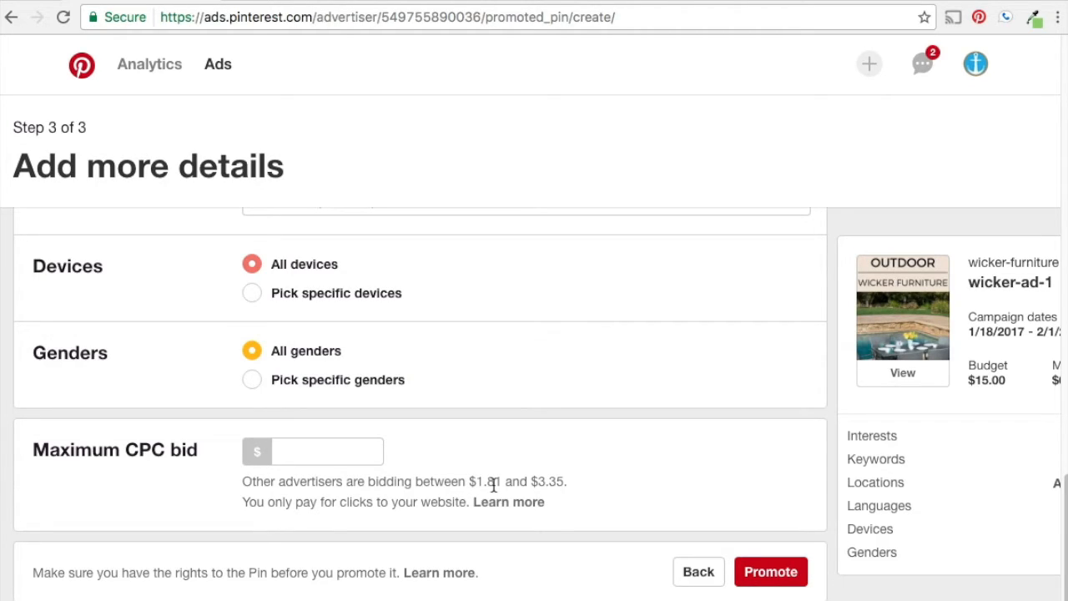
drag(473, 482, 567, 483)
click(570, 487)
Step: Try maximum CPC bids of $1.50 and $1.00, checking the rating of the bid
click(308, 447)
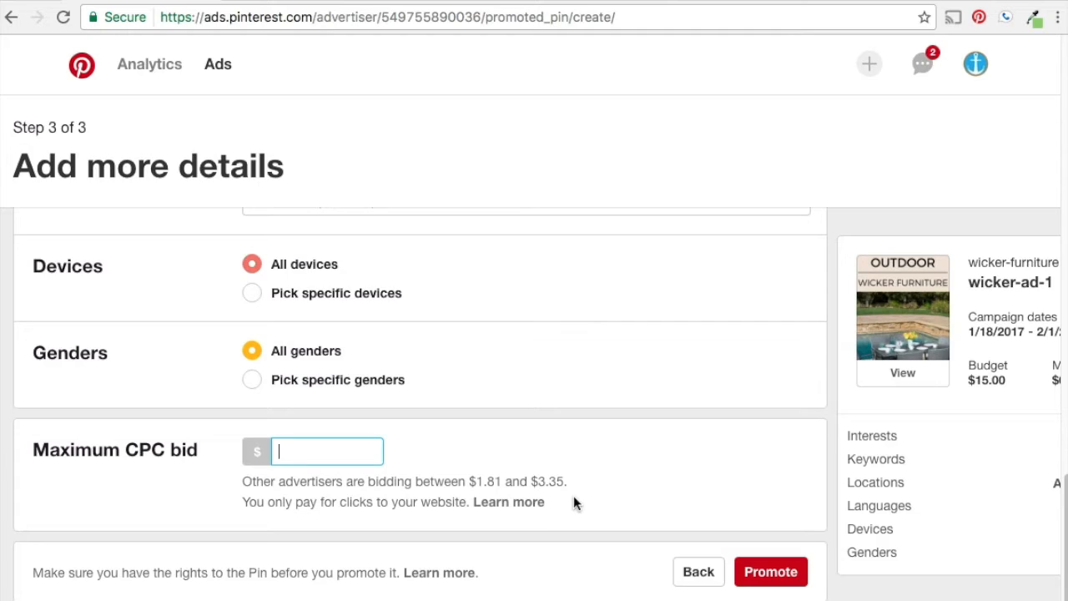
text(1.50)
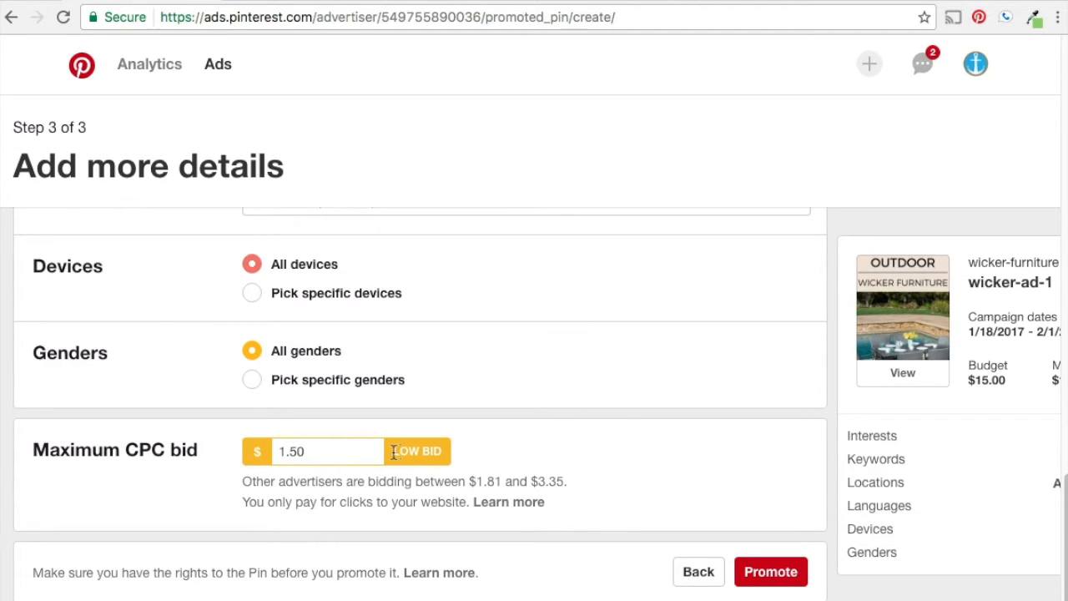
drag(393, 452, 443, 451)
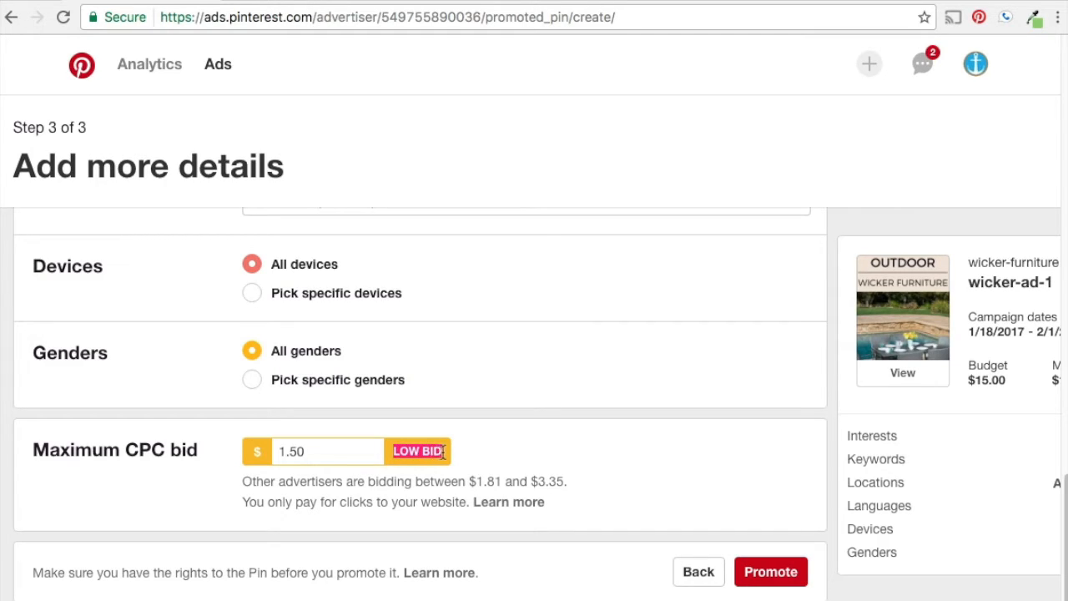
click(375, 453)
key(BackSpace)
key(BackSpace)
key(BackSpace)
text(.00)
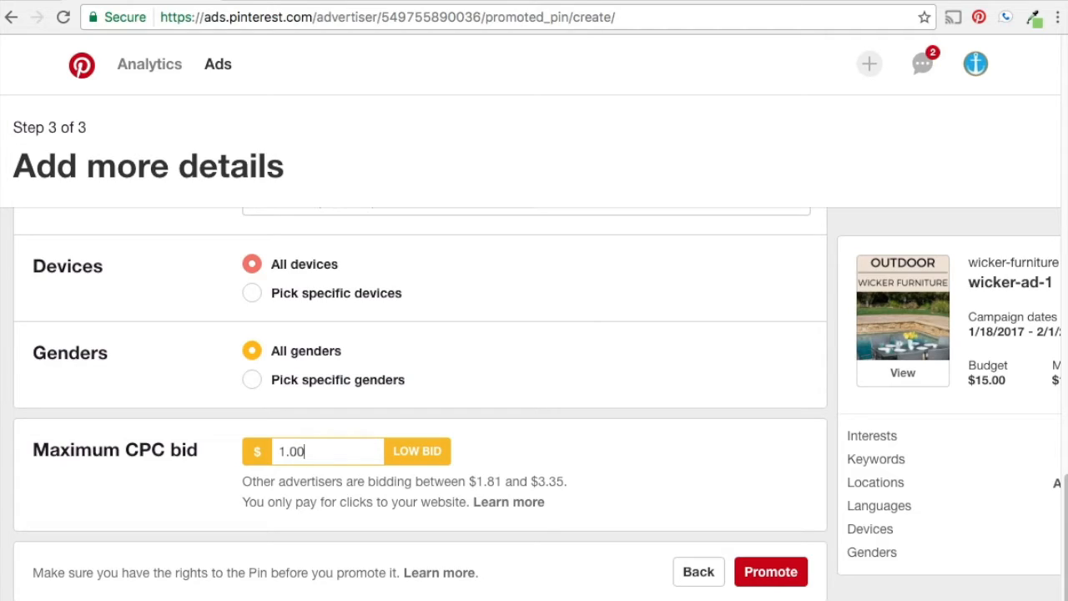
Step: Try a maximum CPC bid of $0.50 and check its rating
key(BackSpace)
key(BackSpace)
key(BackSpace)
key(BackSpace)
text(0.50)
key(BackSpace)
text(50)
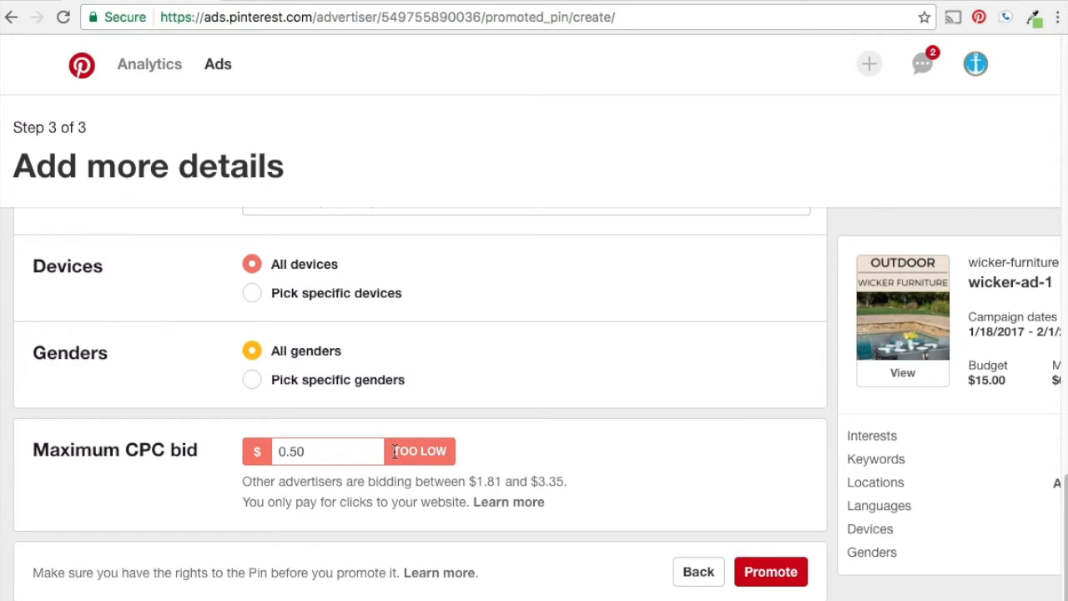
drag(394, 451, 448, 453)
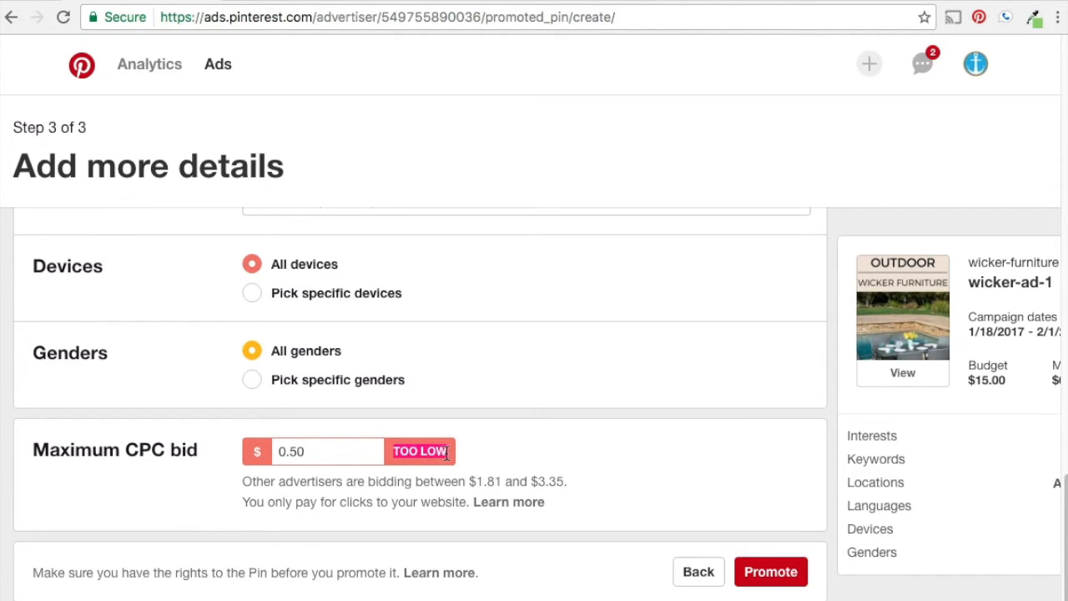
Step: Try maximum CPC bids of $1.50, $1.85 and $3.35 to compare their ratings
drag(364, 450, 248, 451)
text(1.50)
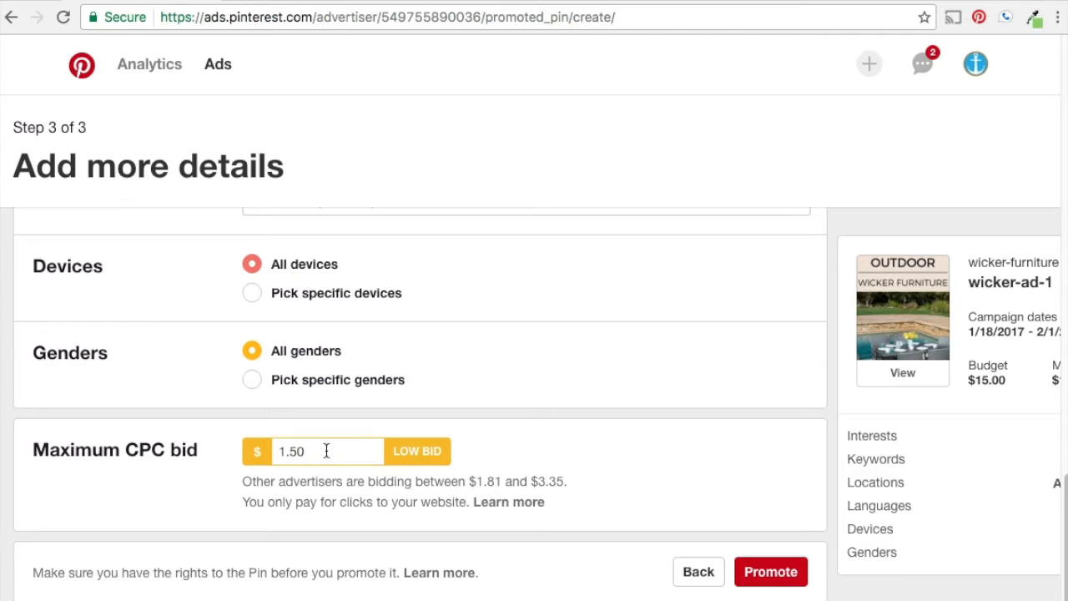
drag(326, 451, 222, 458)
text(1.85)
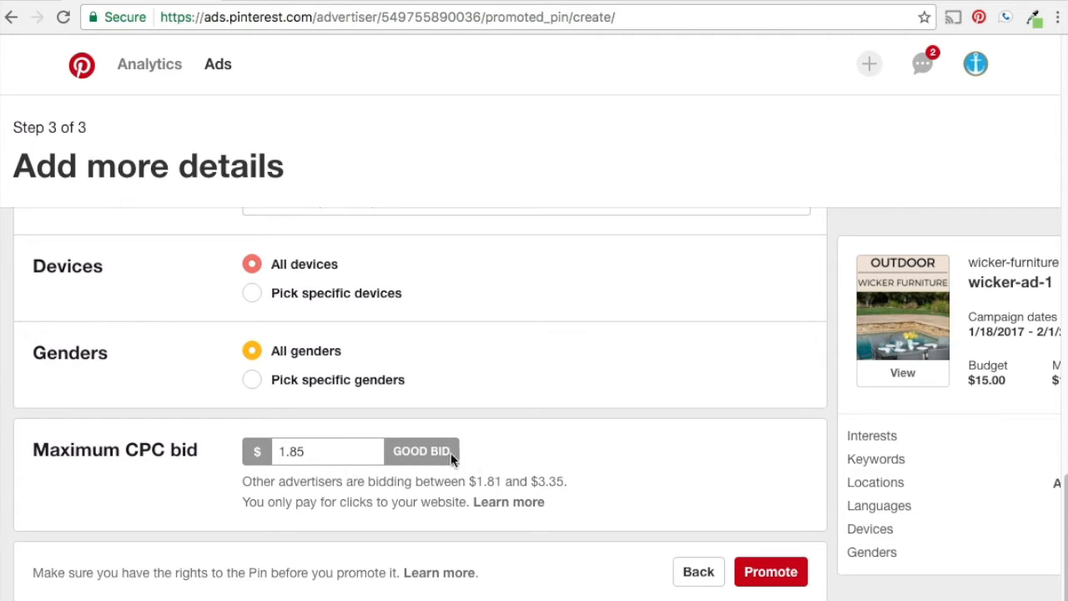
drag(311, 447, 211, 447)
text(3.35)
Step: Try a maximum CPC bid of $4.00, above the other advertisers' range, and check its rating
drag(342, 451, 272, 451)
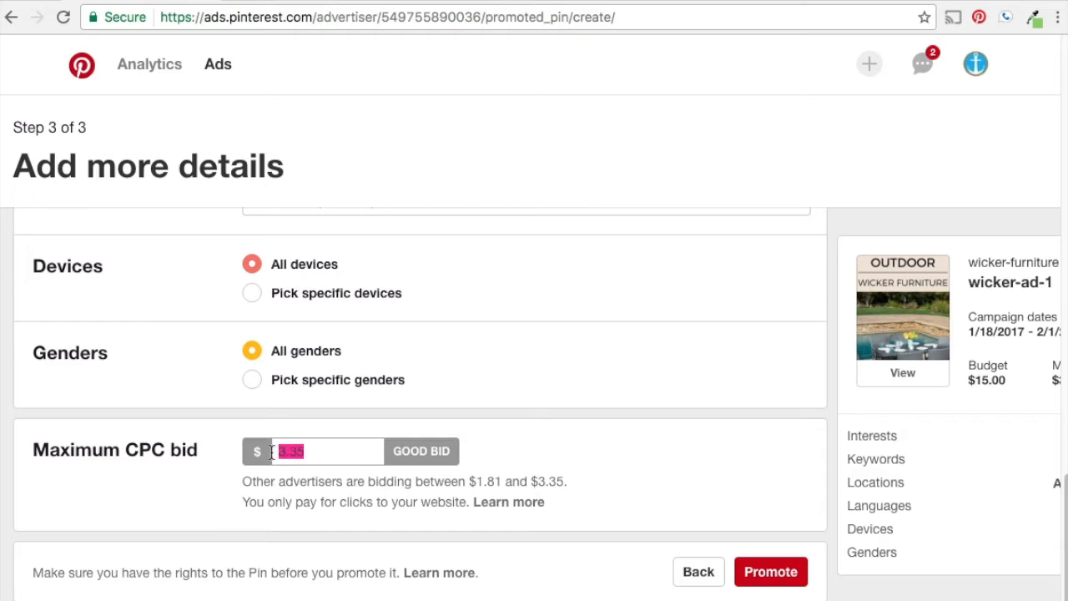
text(4.00)
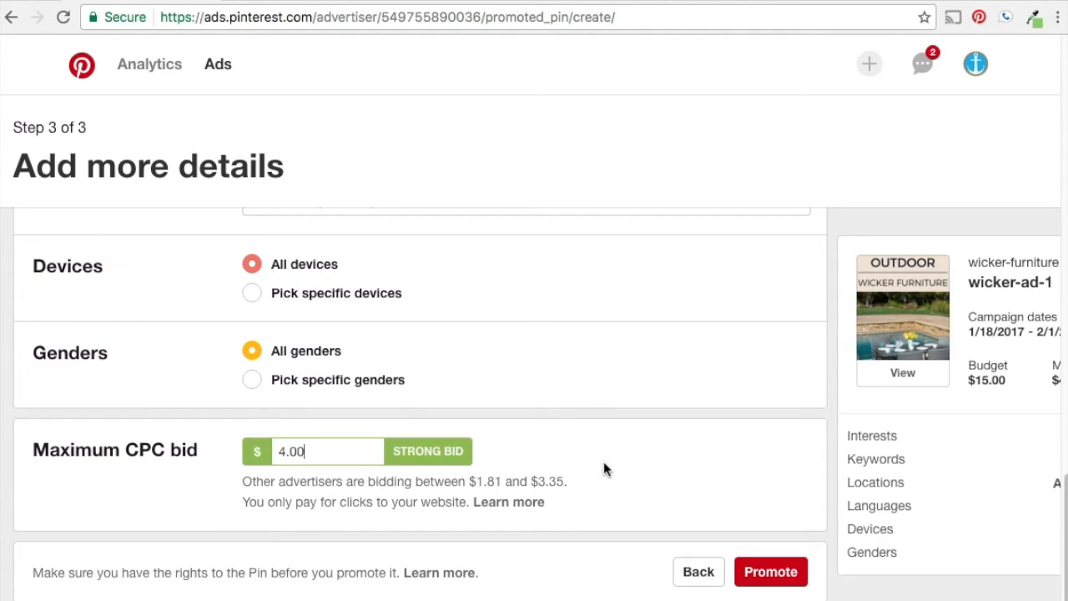
drag(395, 455, 466, 456)
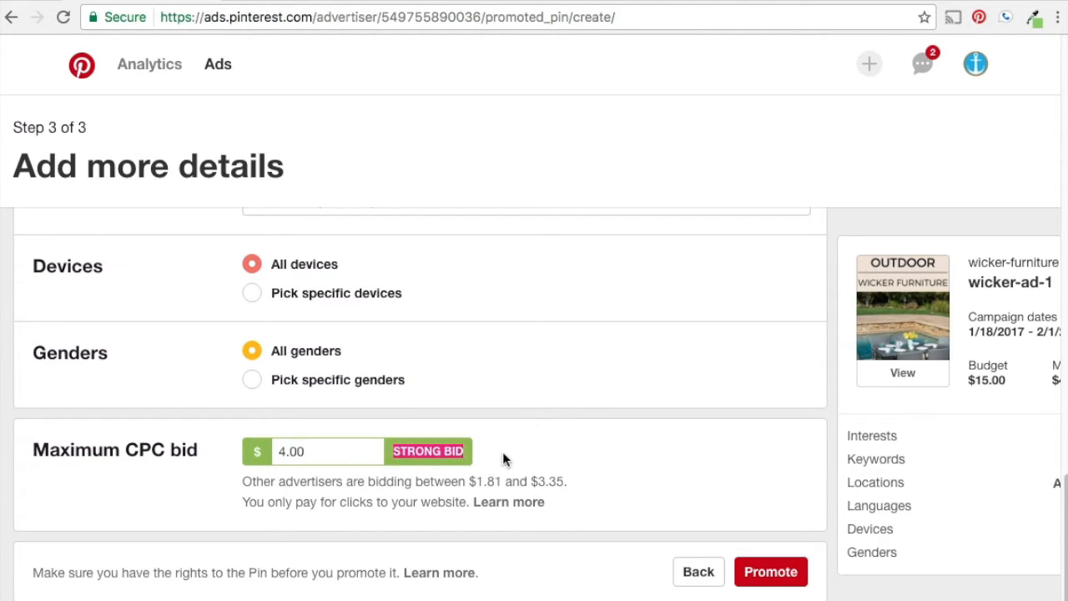
click(503, 454)
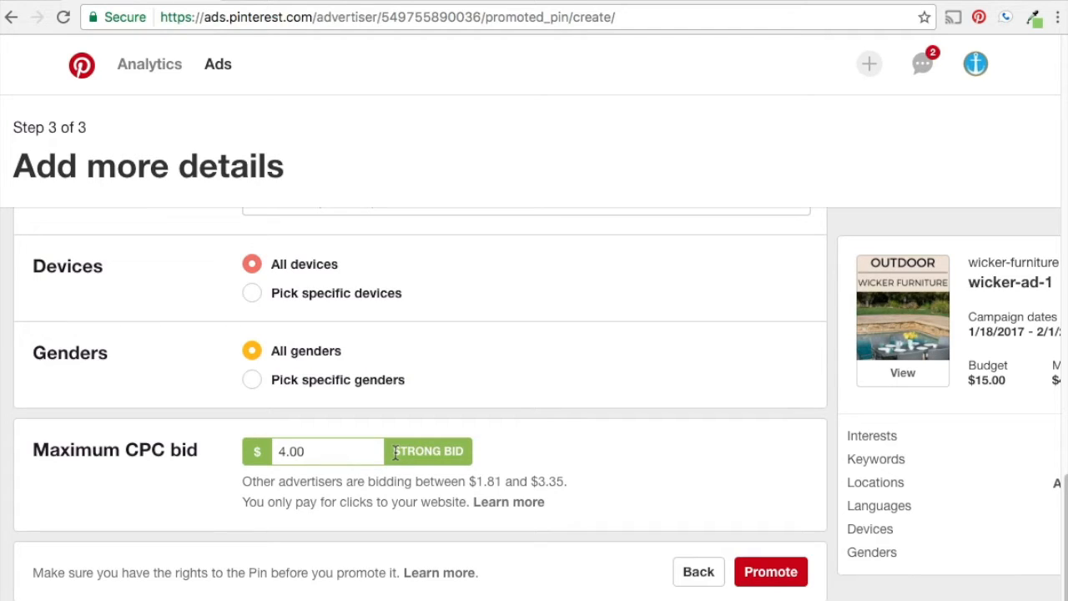
Step: Set the maximum CPC bid to $1.25 and submit the pin for promotion
drag(342, 449, 231, 453)
text(1.25)
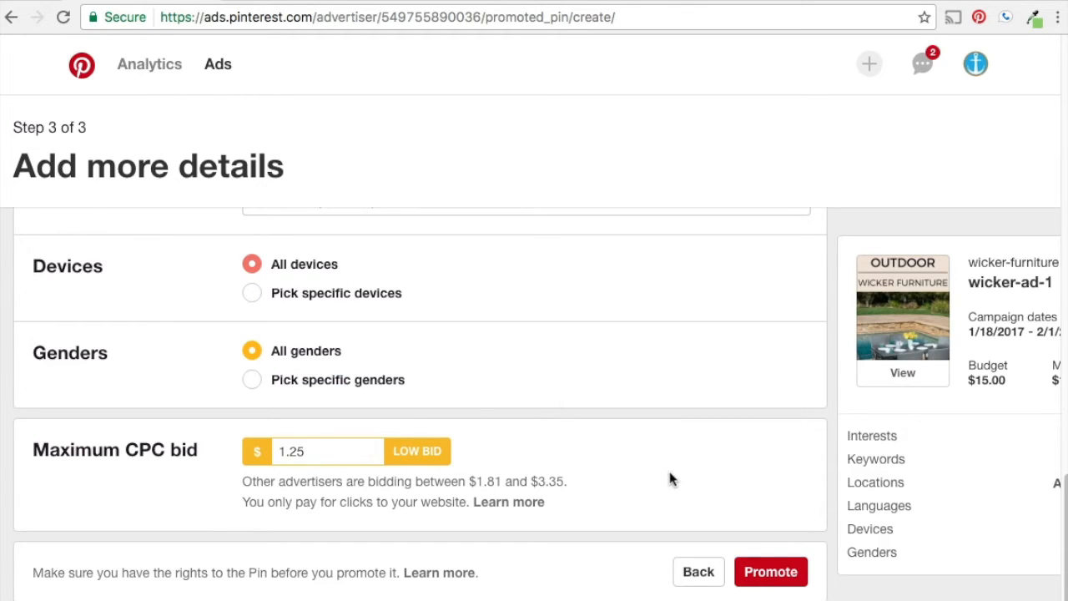
click(765, 576)
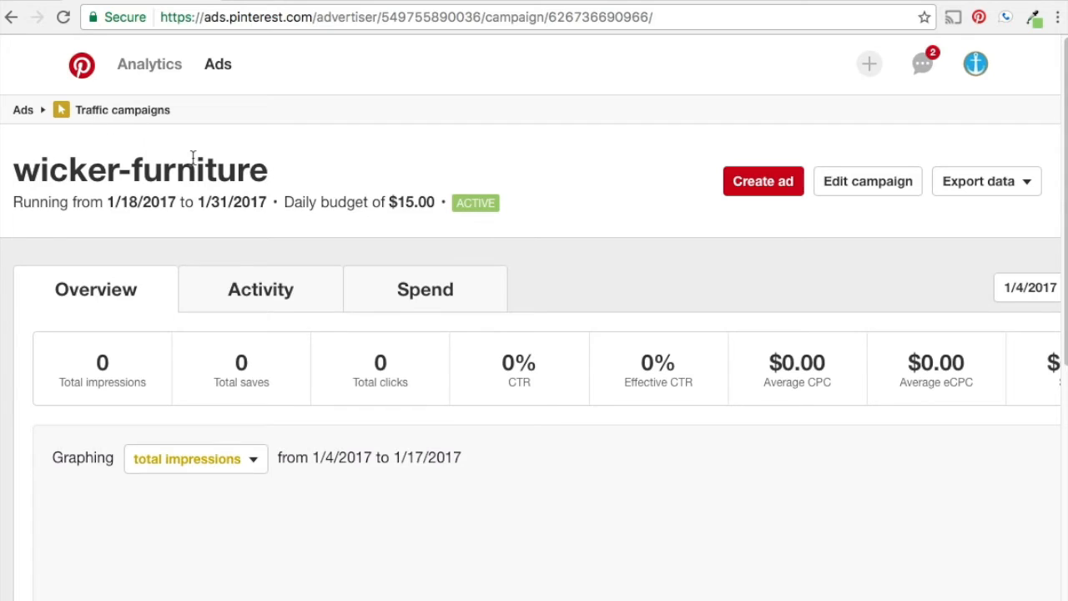
Step: Examine the wicker-furniture campaign overview, including the explanations of total saves, total clicks, average CPC and the other metrics
scroll(193, 166, down, 2)
scroll(306, 425, up, 3)
drag(15, 171, 286, 174)
click(281, 188)
scroll(596, 475, down, 1)
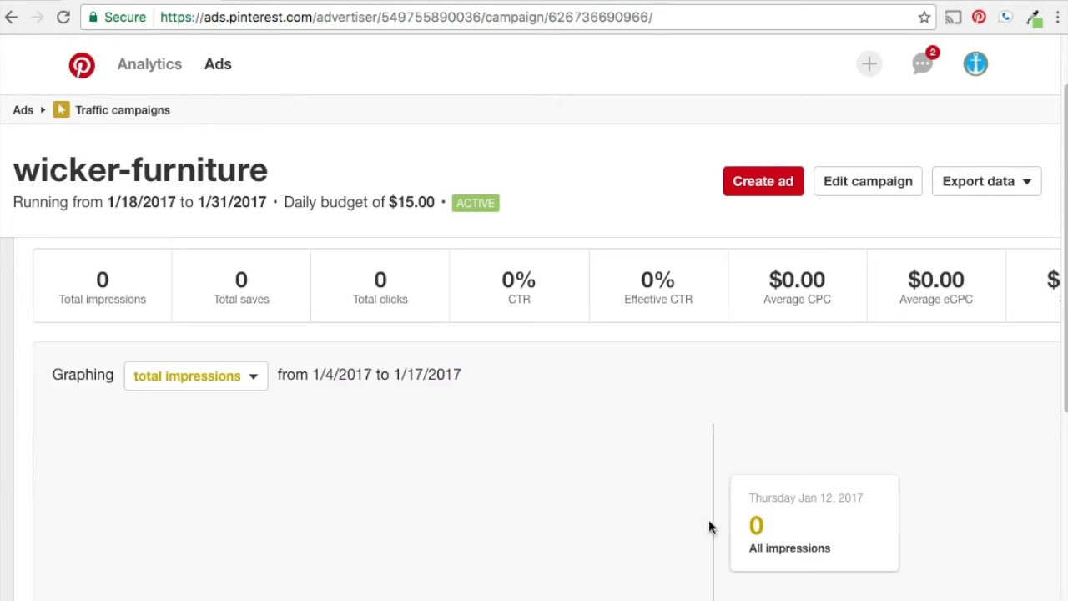
mouse_move(115, 288)
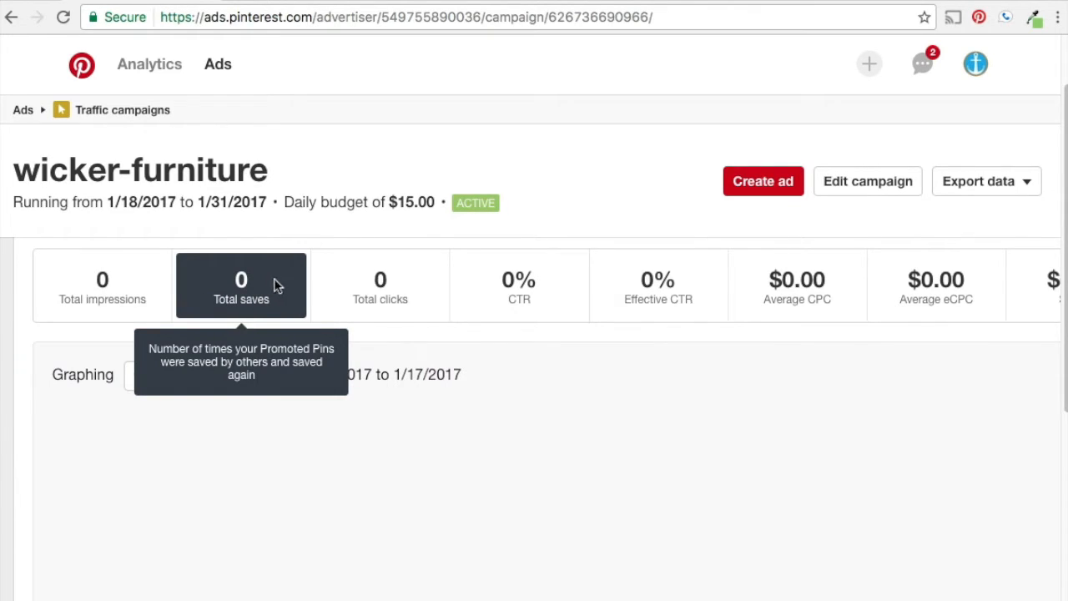
mouse_move(406, 287)
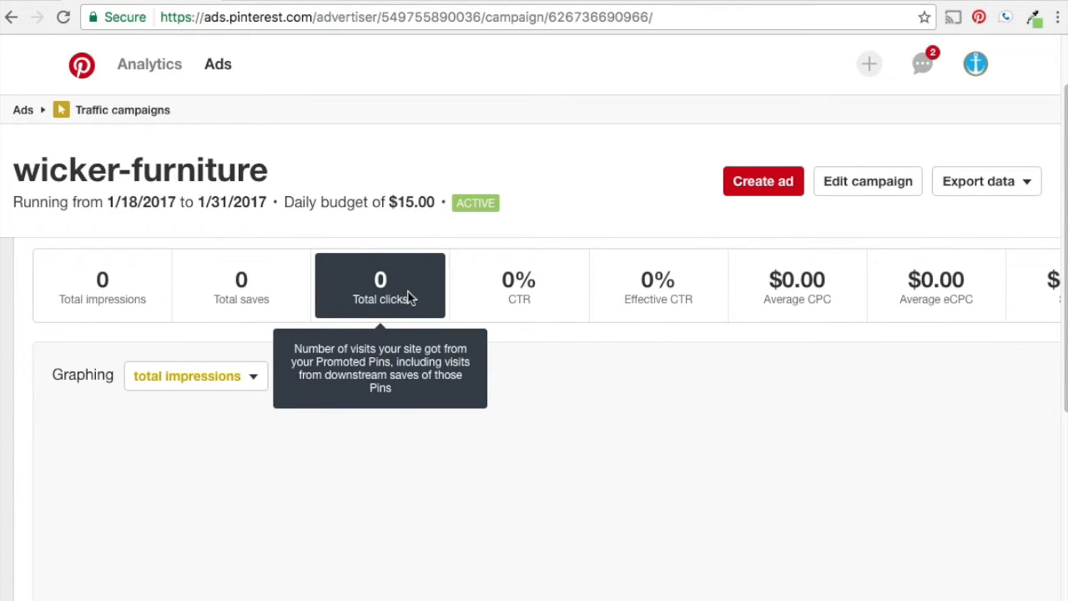
mouse_move(673, 289)
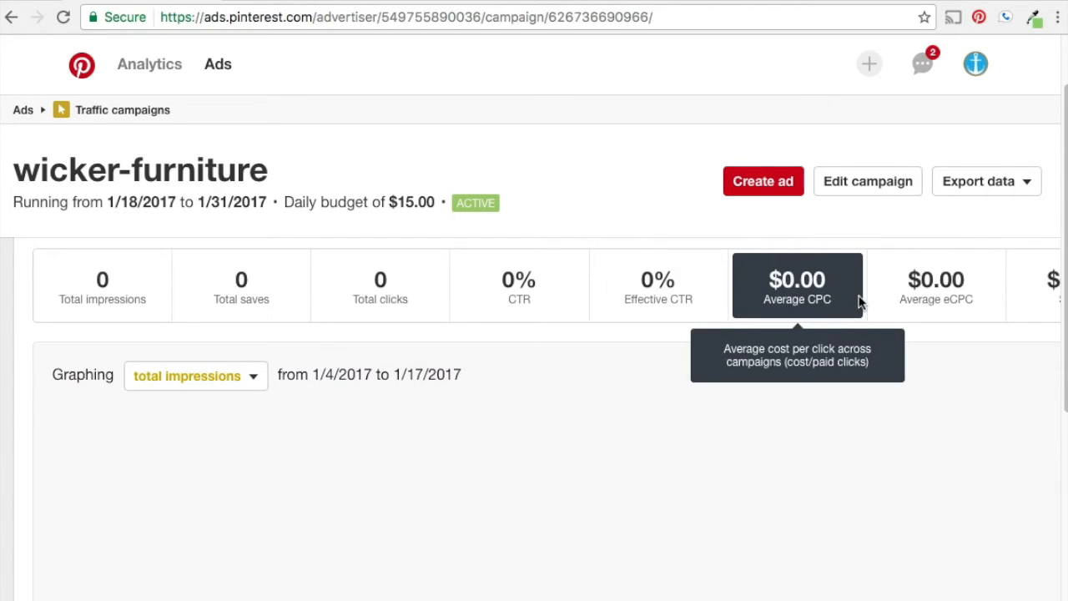
scroll(534, 418, right, 3)
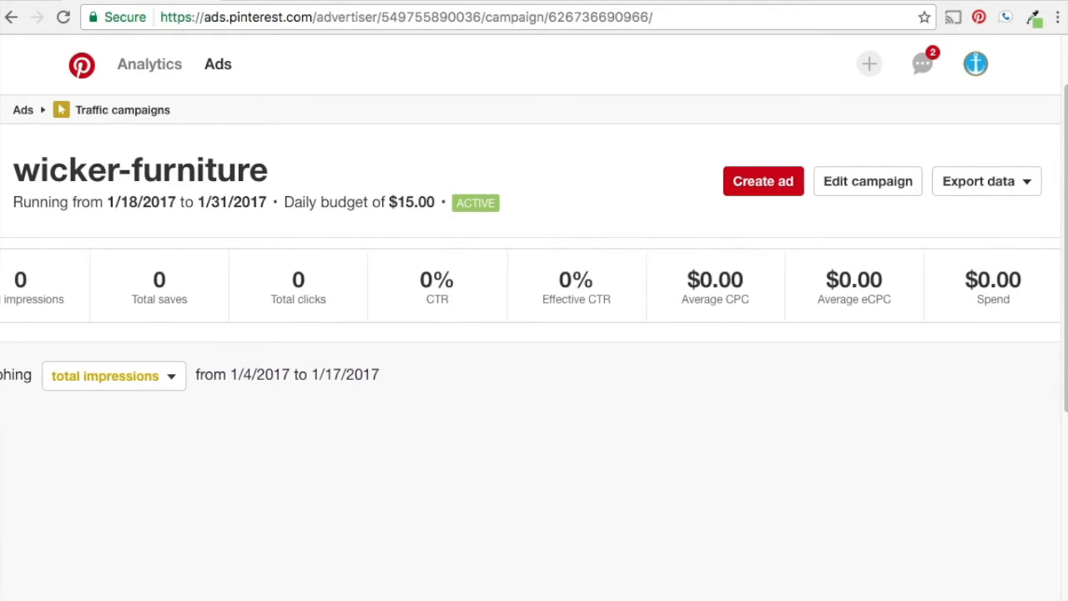
scroll(448, 470, left, 3)
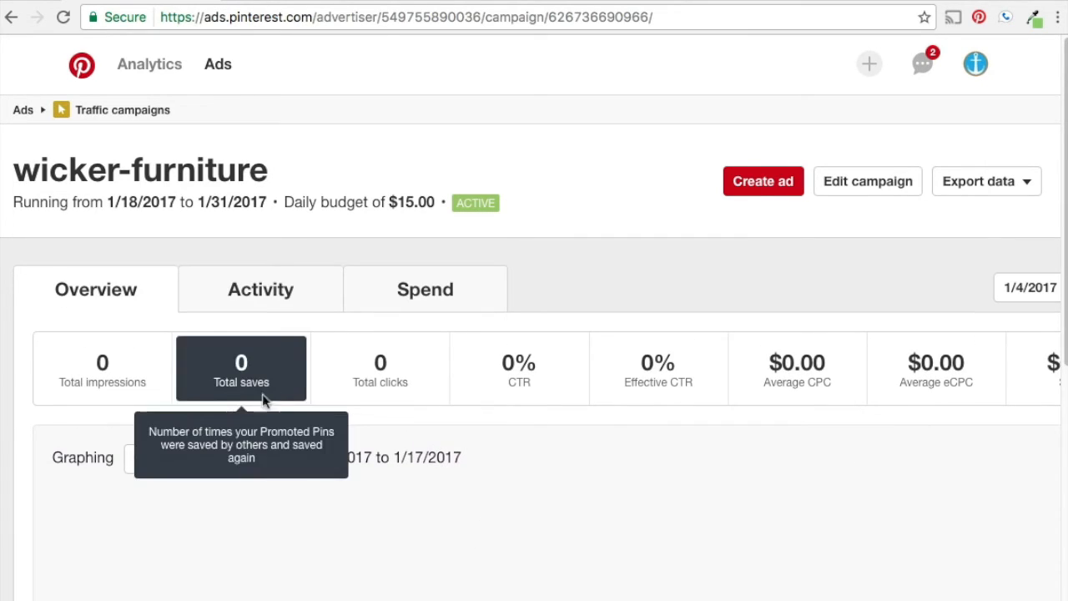
Step: Check the campaign's Activity view, return to the Overview and look at the status of its promoted pins
click(262, 284)
click(176, 292)
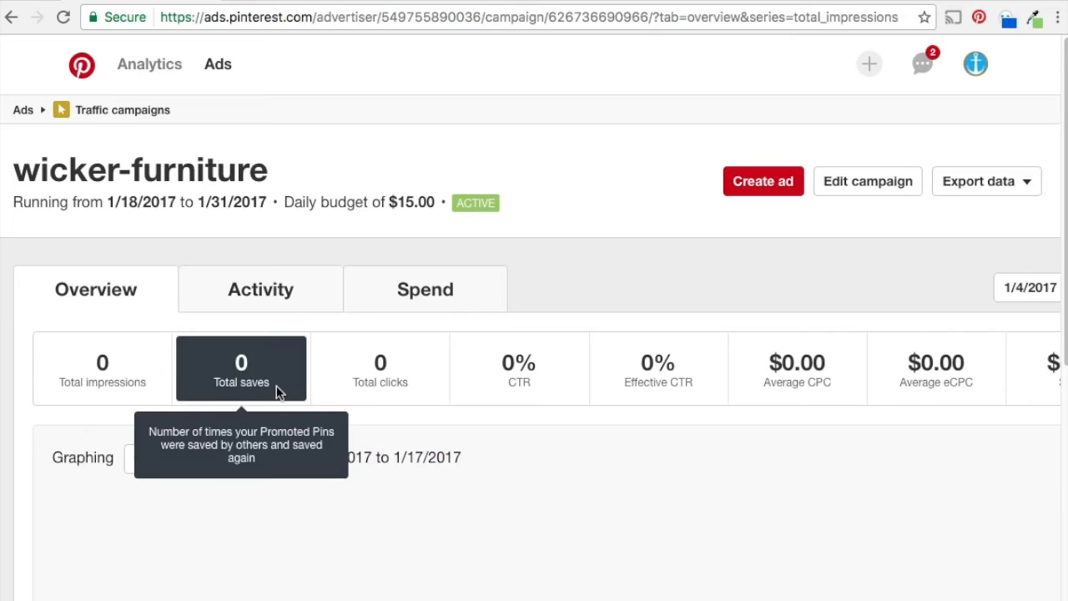
scroll(457, 392, down, 5)
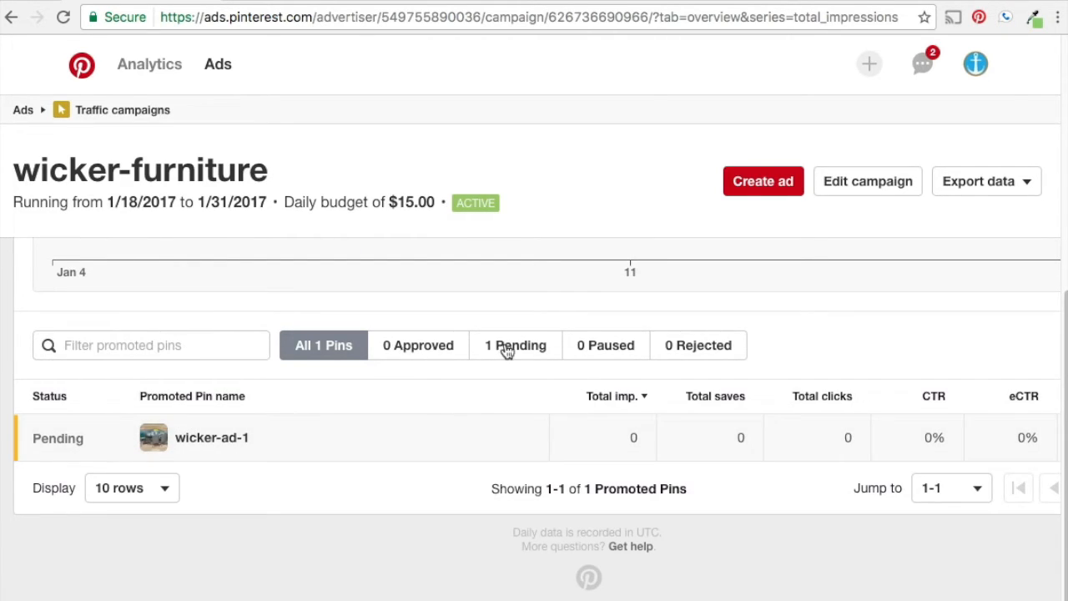
Step: Examine the metrics available for the campaign's graph and the promoted pin figures in its Activity view
scroll(400, 549, up, 3)
mouse_move(382, 453)
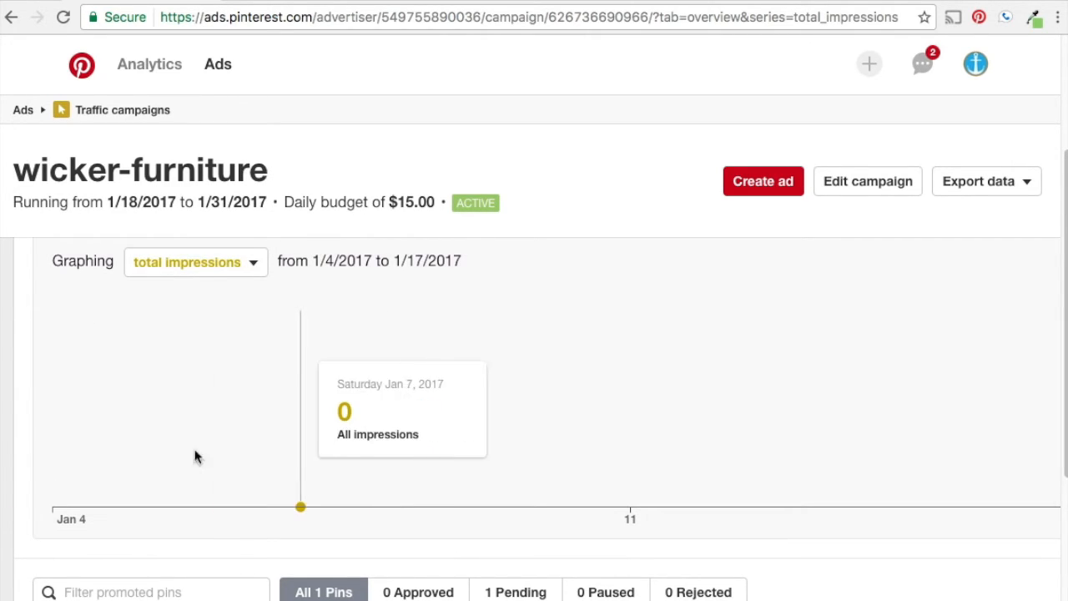
click(236, 264)
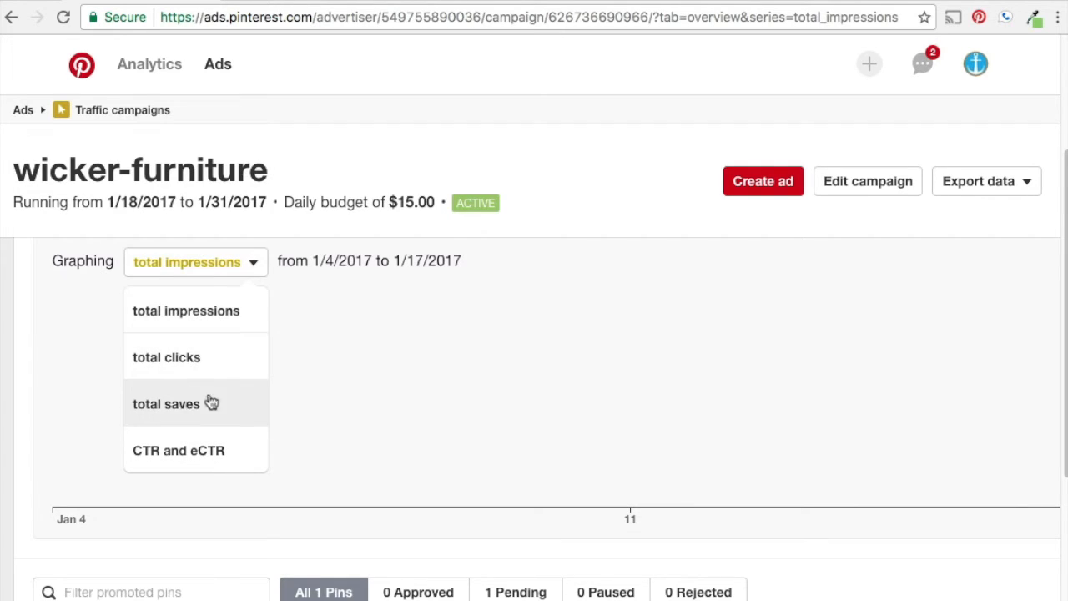
click(262, 272)
scroll(376, 410, up, 3)
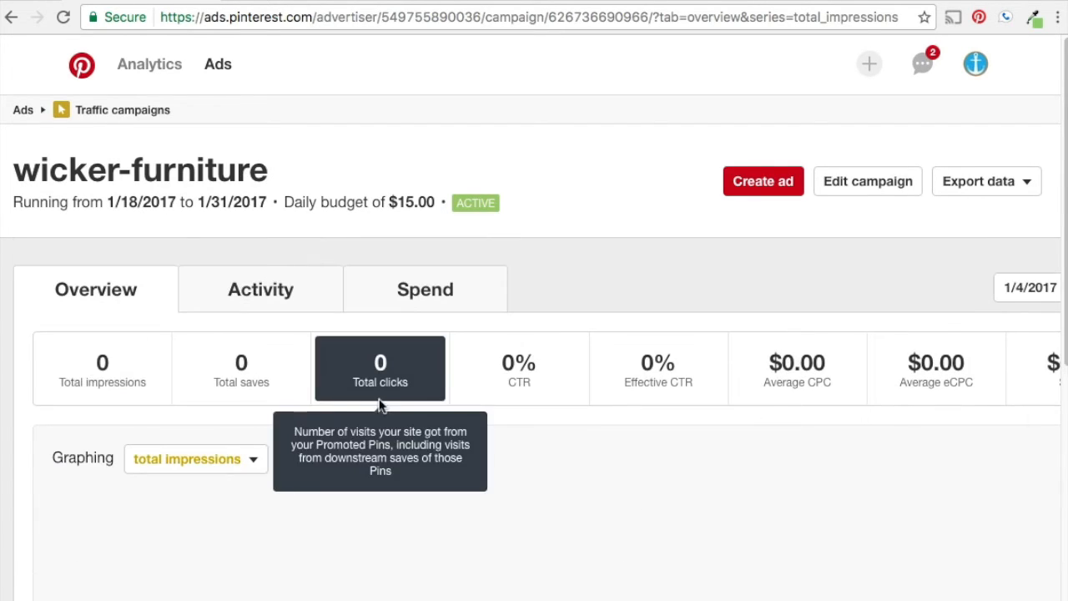
click(286, 298)
scroll(616, 596, down, 5)
scroll(572, 524, down, 3)
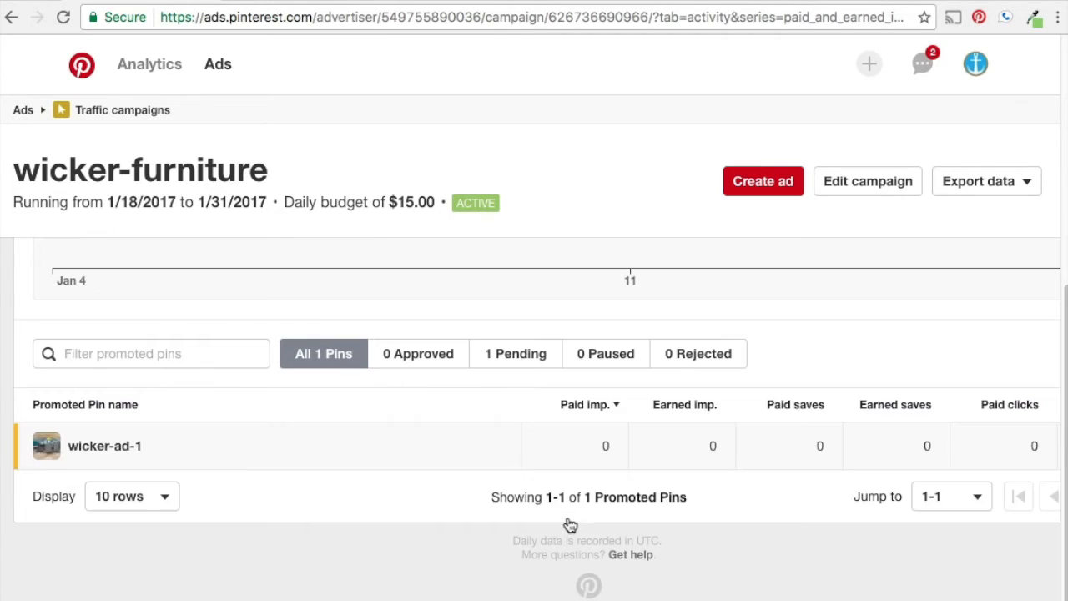
Step: Open the wicker-ad-1 promoted pin and review its reporting by interests, keywords and languages
click(241, 448)
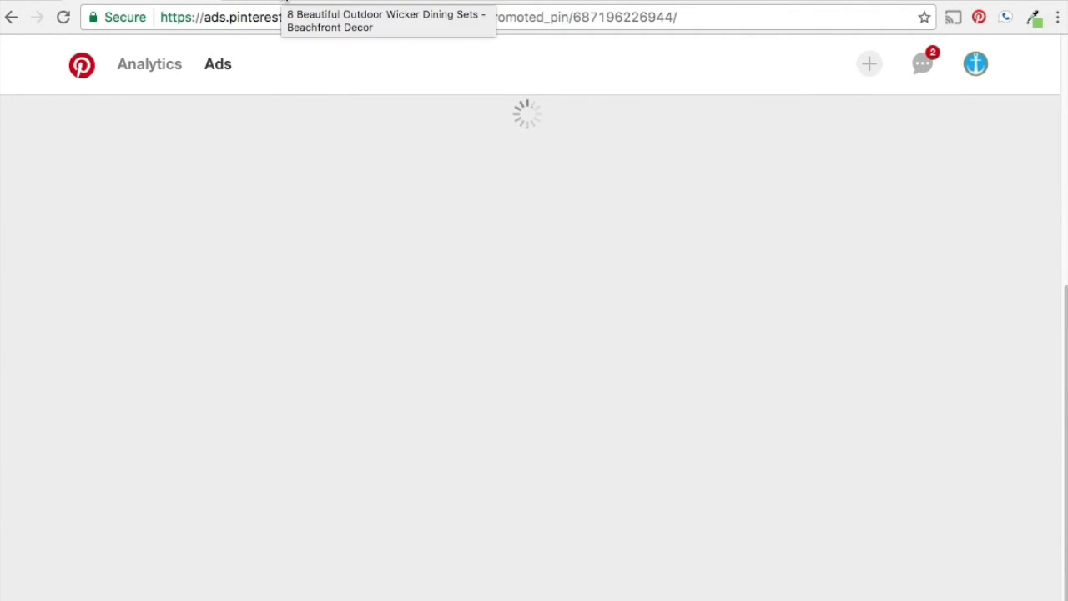
scroll(667, 234, down, 3)
scroll(664, 233, down, 5)
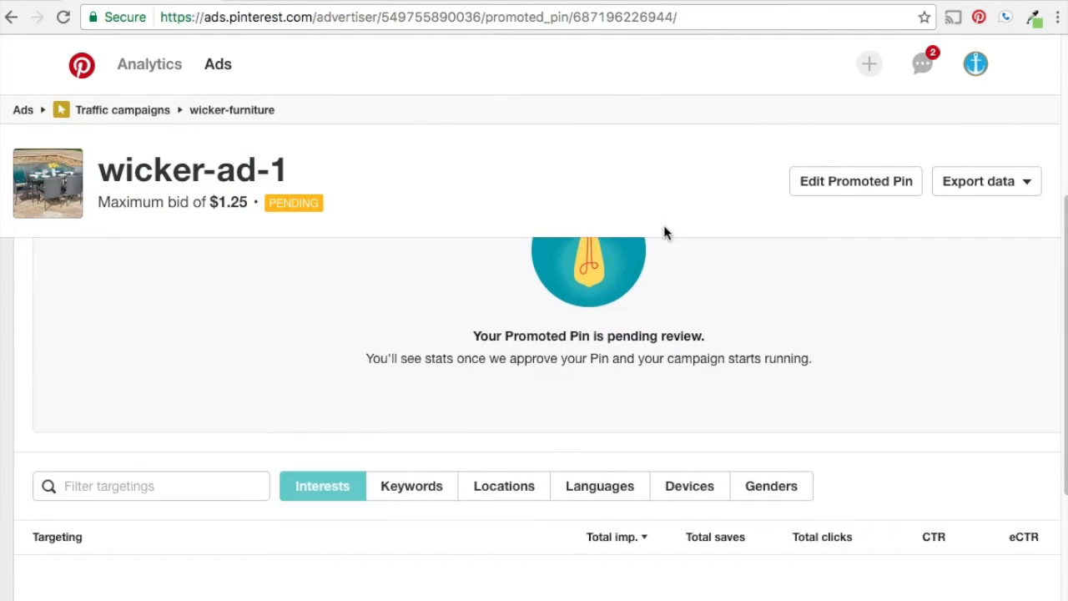
scroll(409, 507, down, 2)
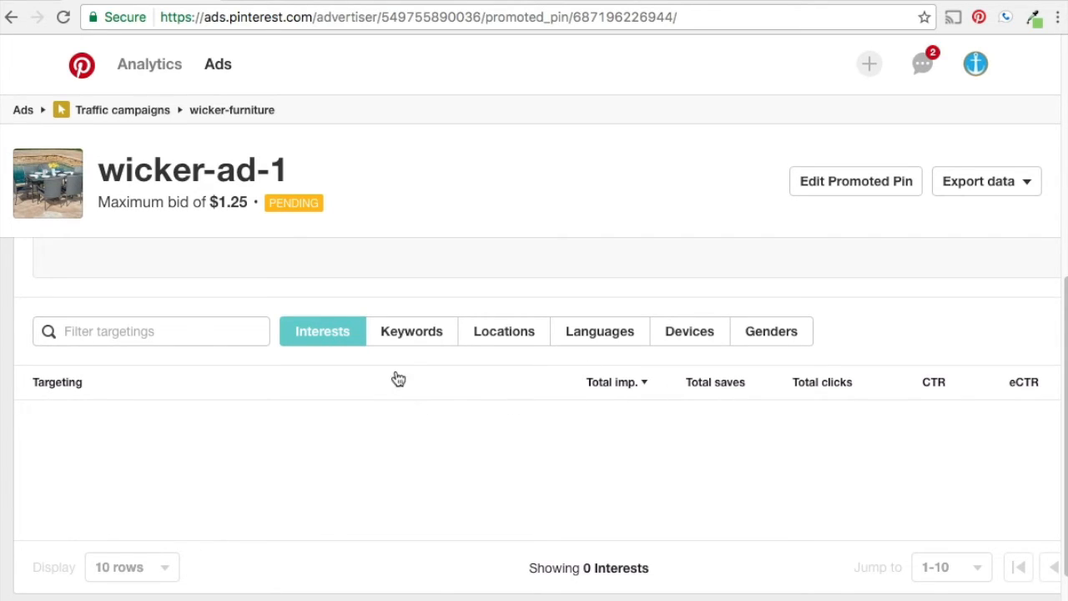
click(420, 337)
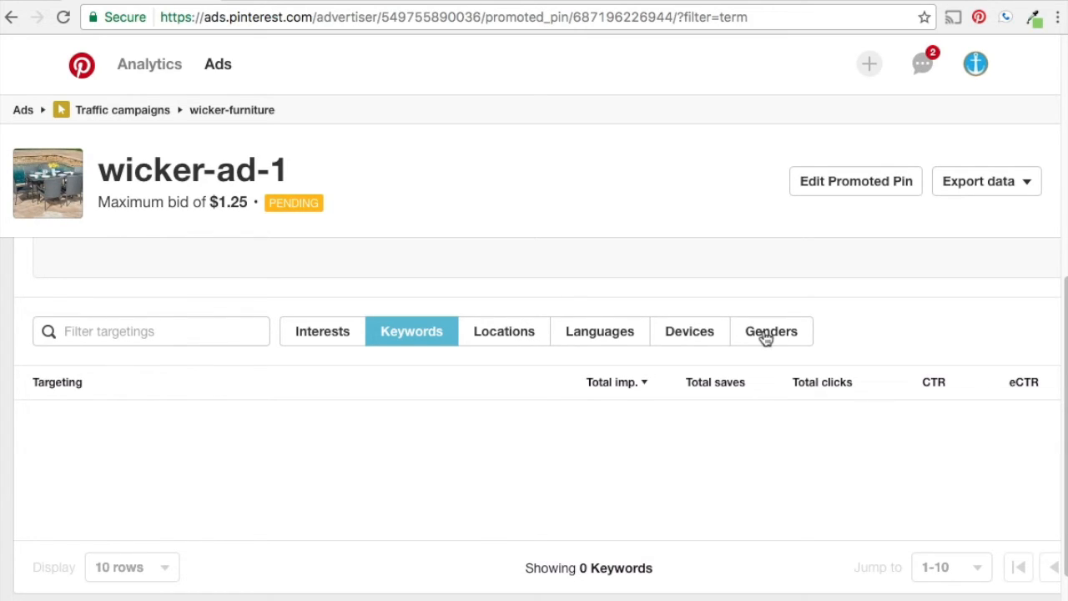
click(584, 333)
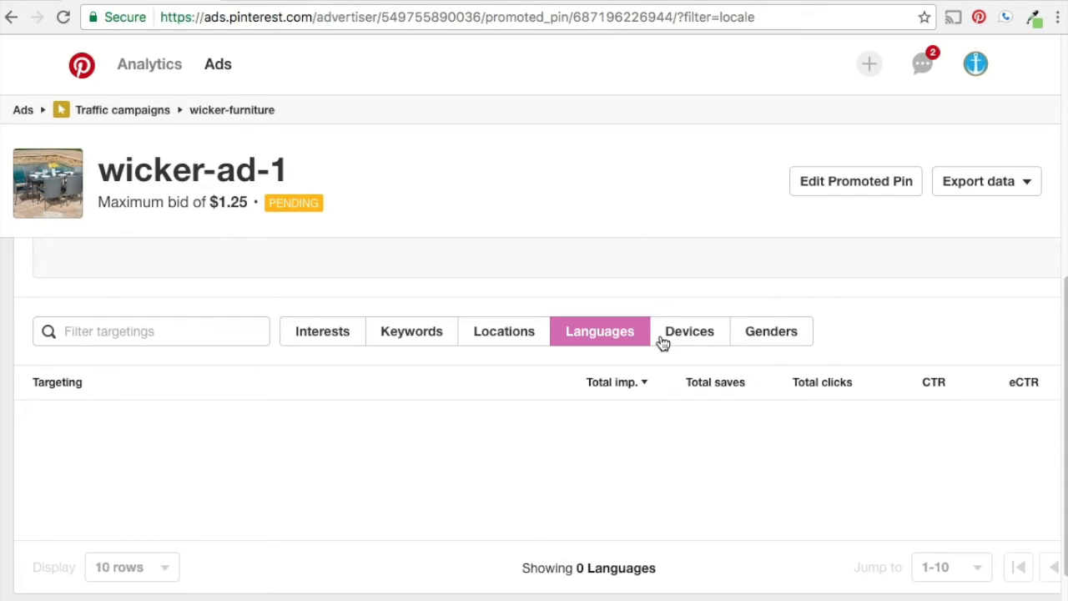
click(326, 338)
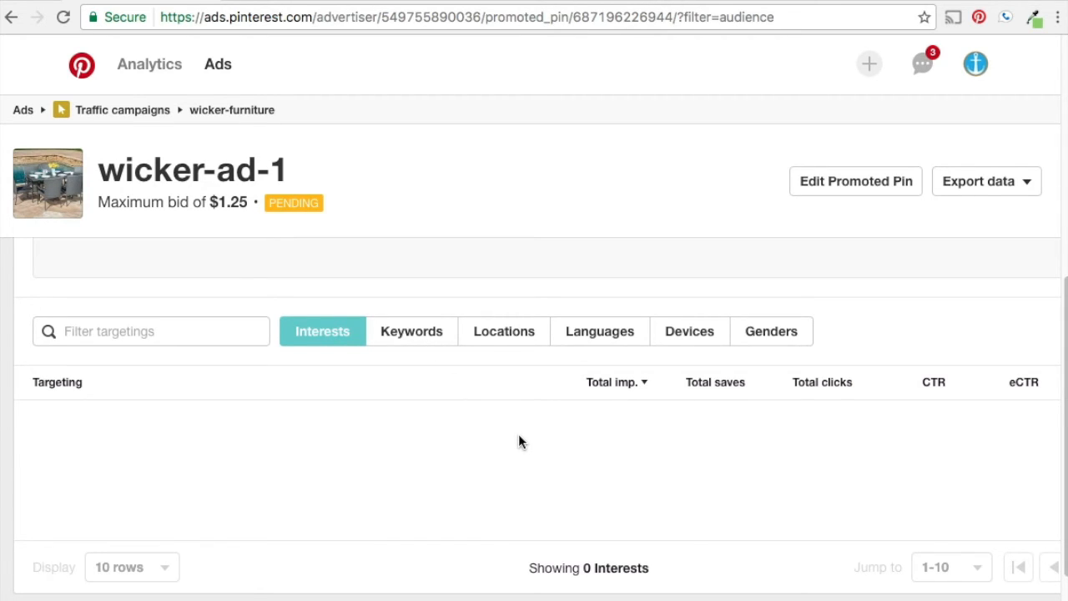
scroll(559, 439, up, 6)
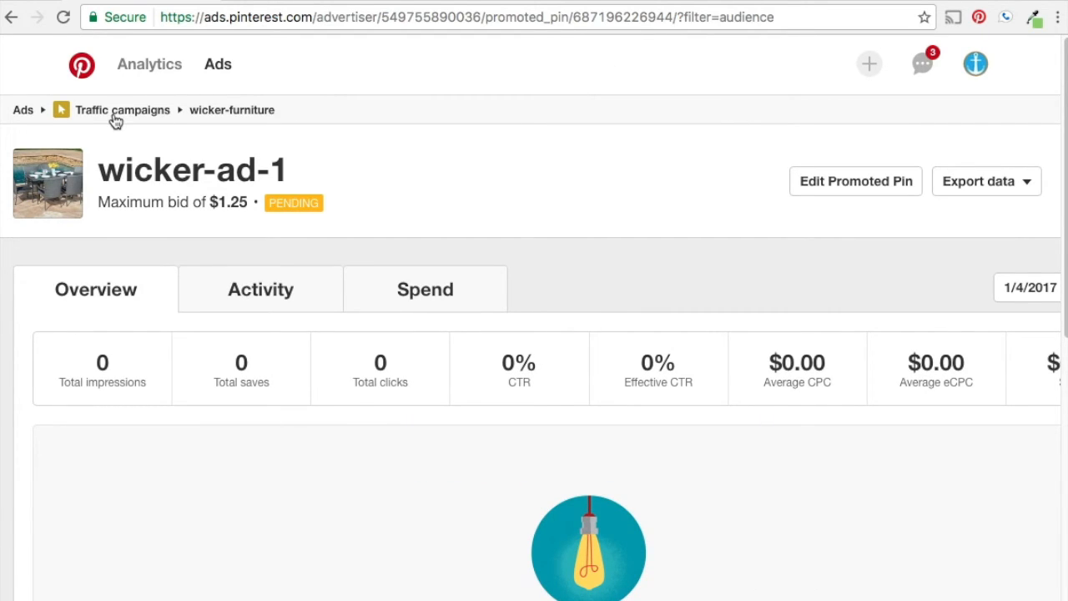
Step: Start a new ad with the website traffic goal in the existing wicker-furniture campaign and proceed to choosing a pin
click(869, 67)
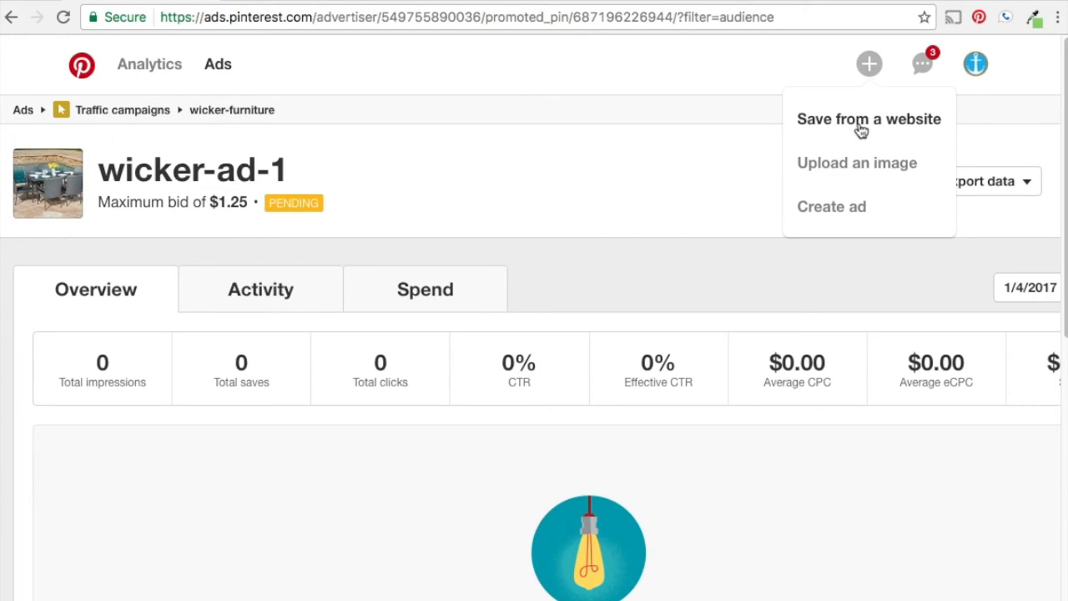
click(844, 217)
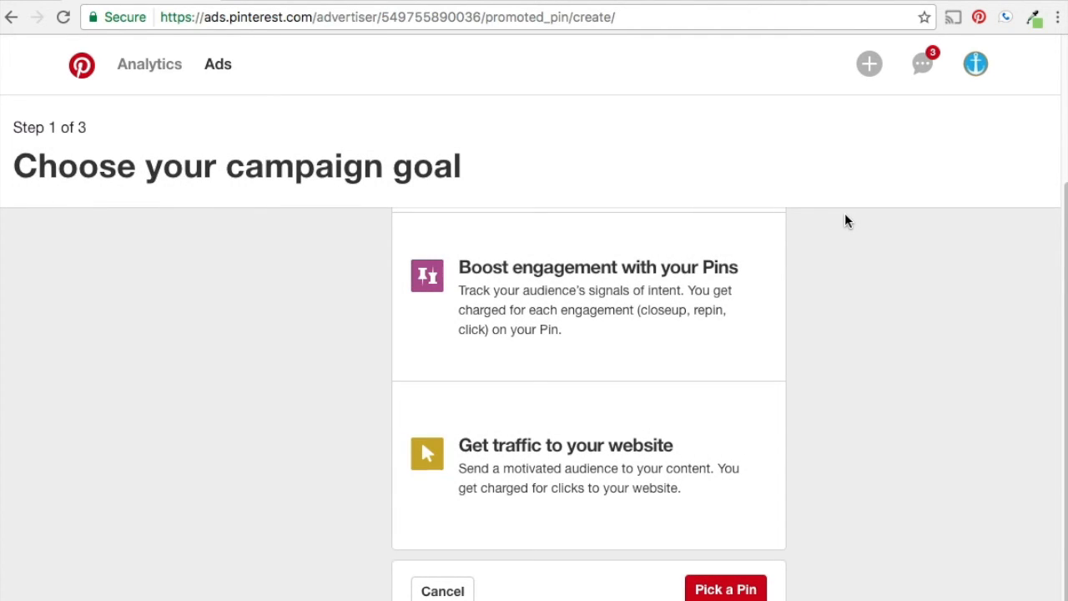
click(550, 467)
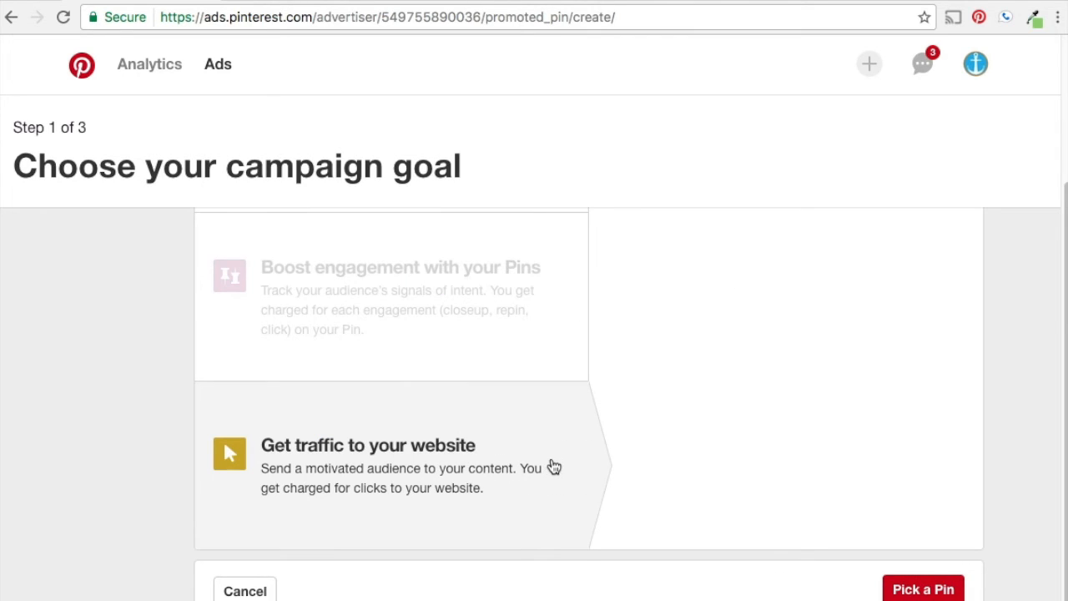
click(883, 331)
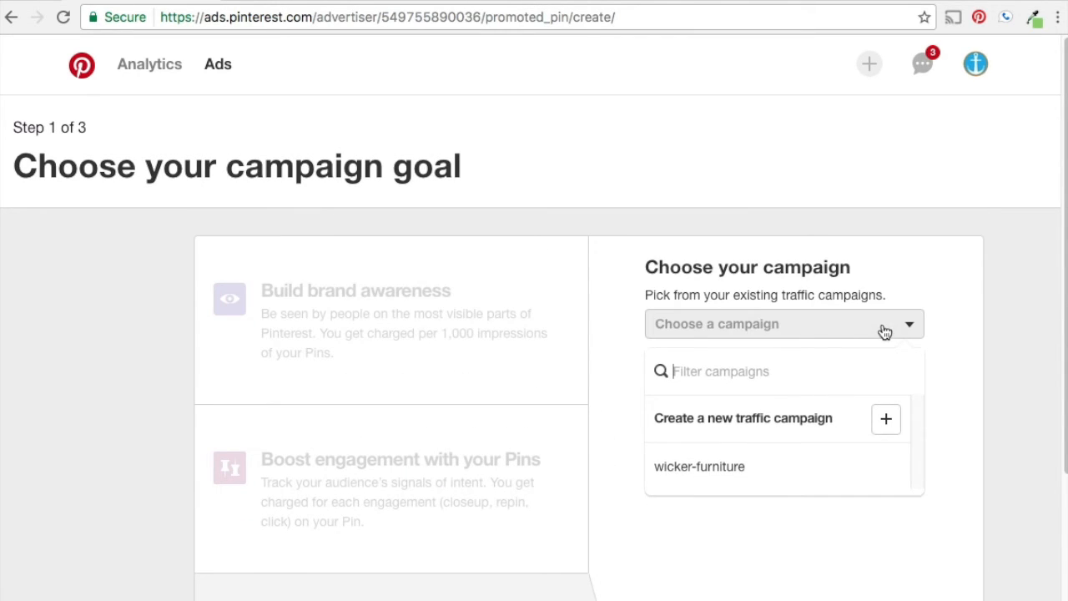
click(694, 469)
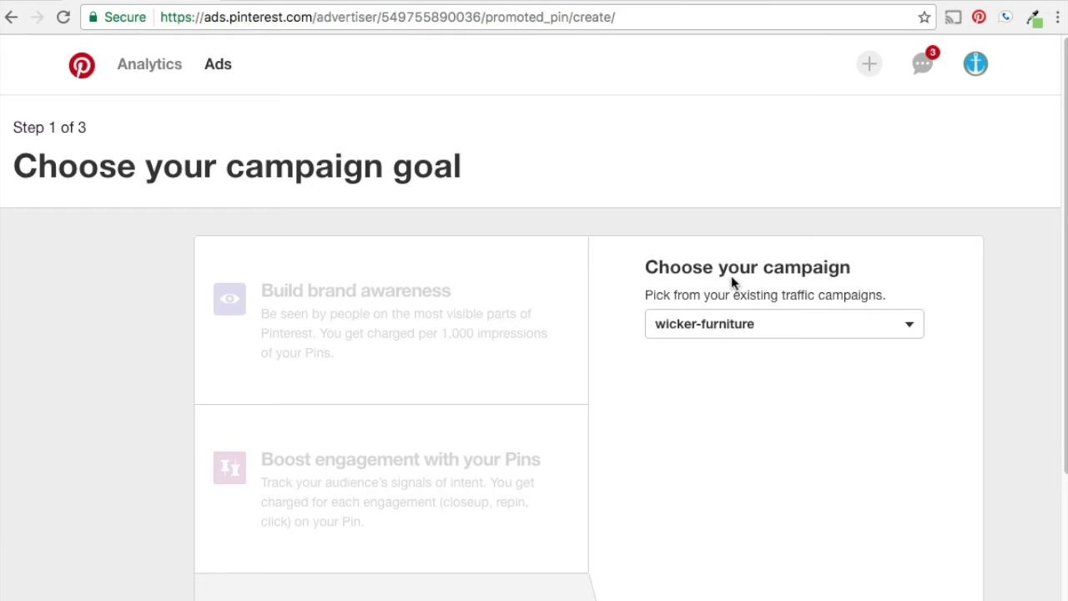
scroll(781, 417, down, 3)
click(932, 582)
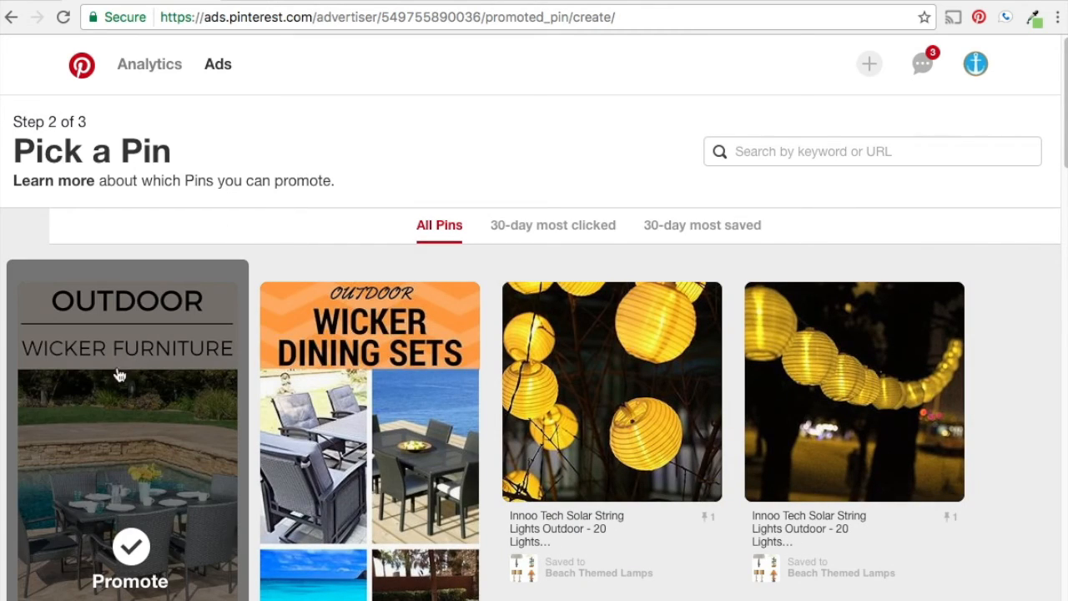
Step: Pick the Outdoor Wicker Dining Sets pin and name it wicker-ad-2, matching the campaign content in the URL builder
click(360, 360)
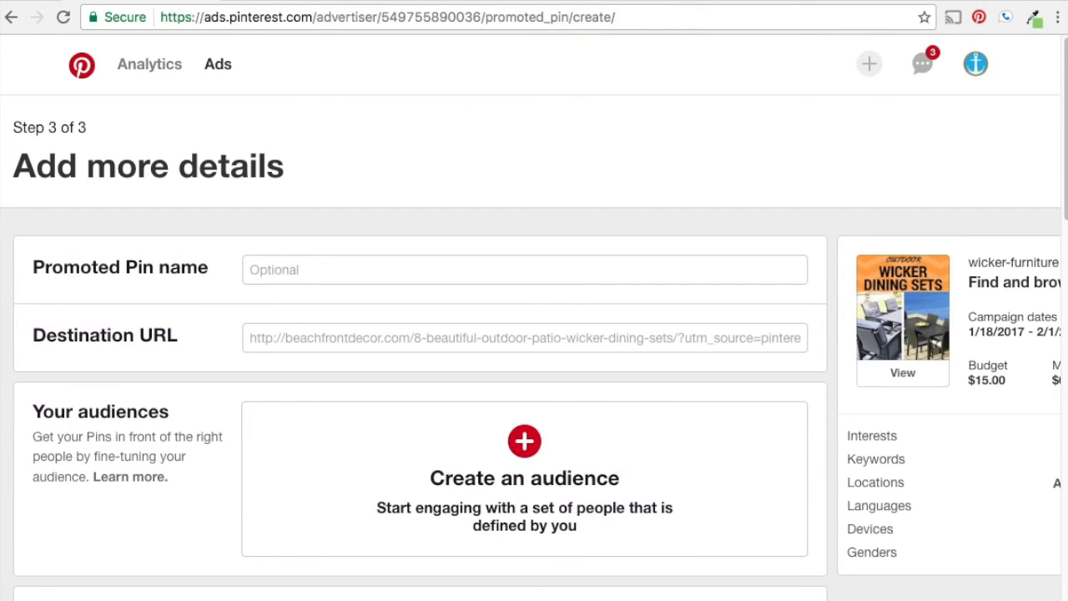
click(326, 273)
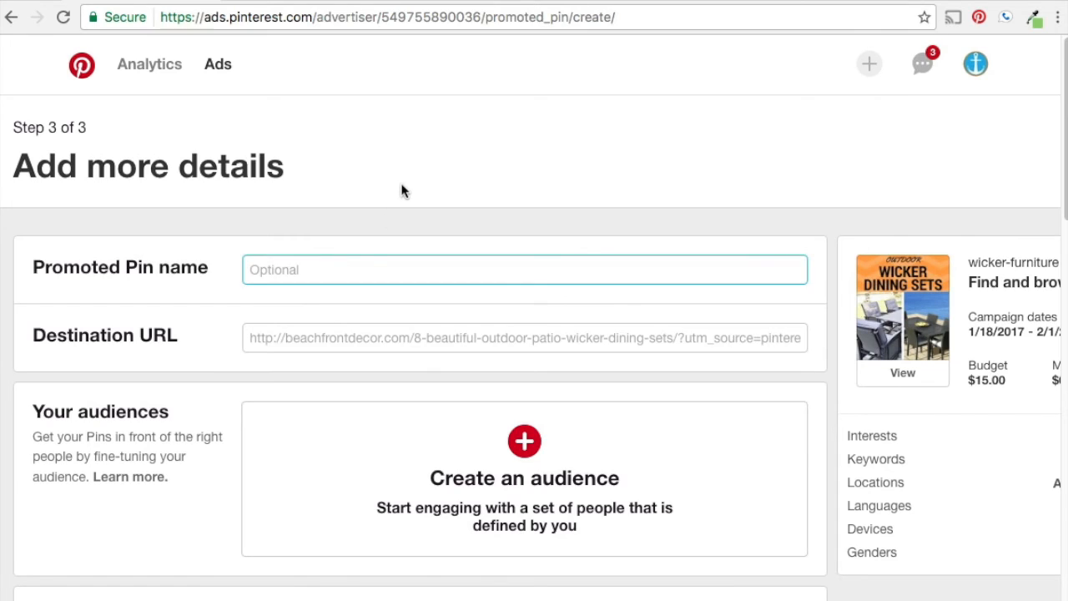
click(541, 2)
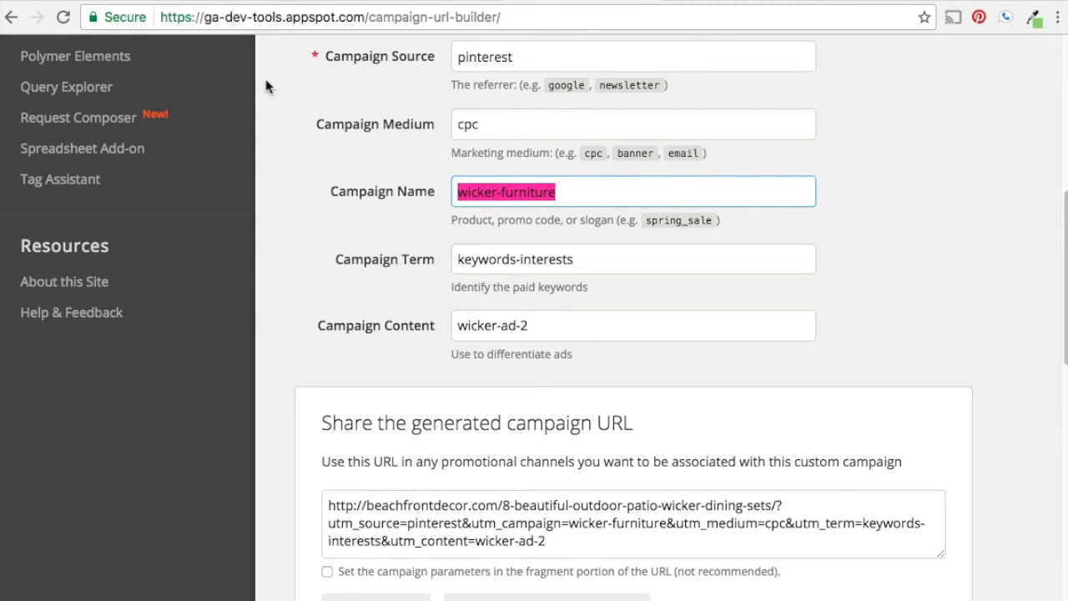
click(171, 2)
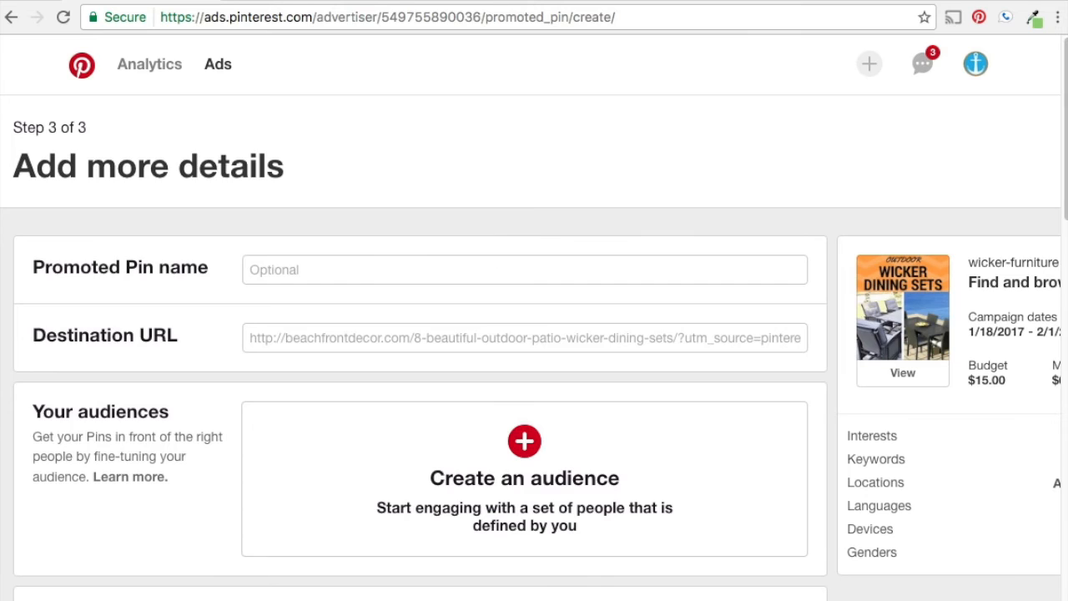
click(476, 278)
text(wicker-ad-2)
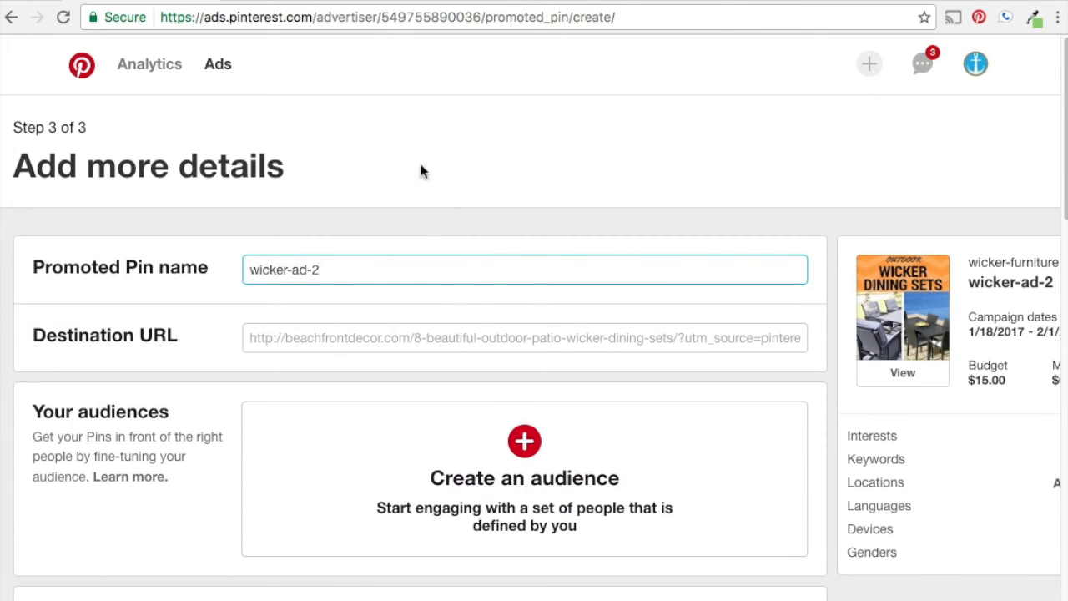
click(484, 143)
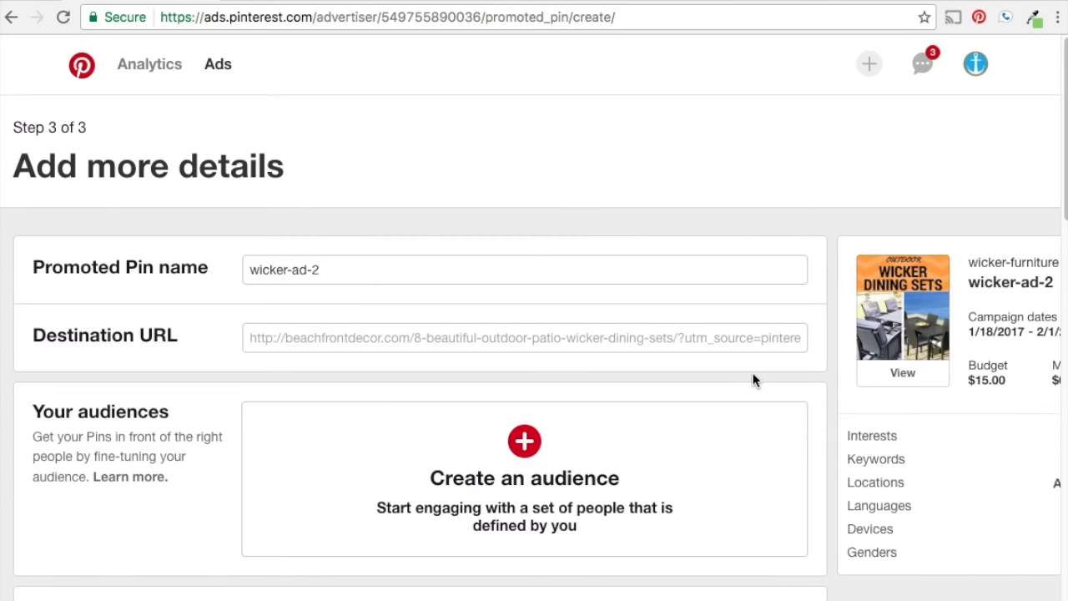
Step: Select design and two further categories as the target interests for wicker-ad-2
scroll(152, 389, down, 2)
scroll(191, 331, down, 2)
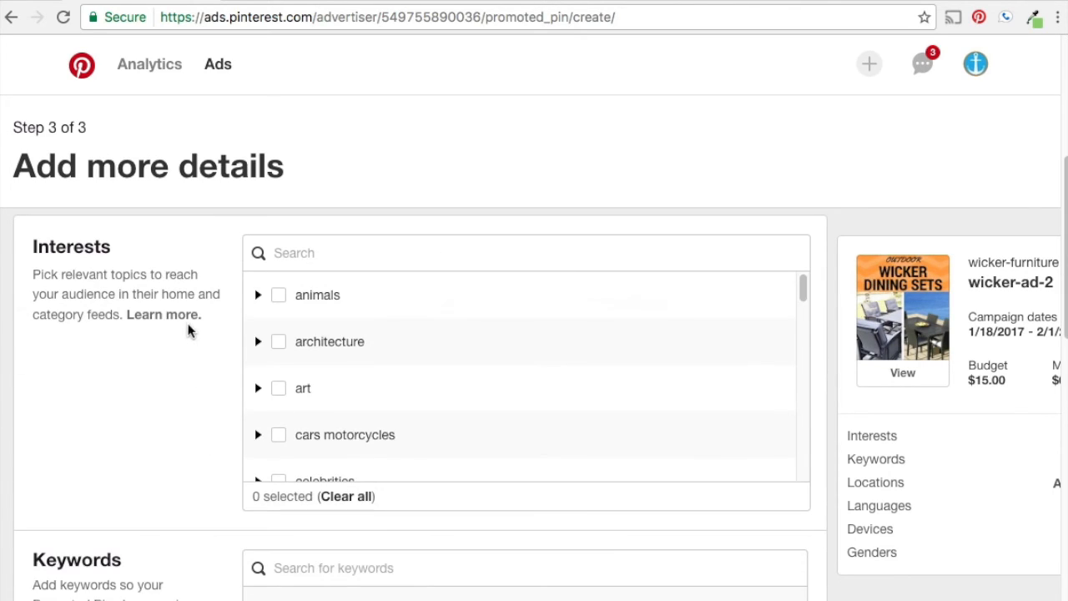
scroll(397, 367, down, 2)
click(279, 375)
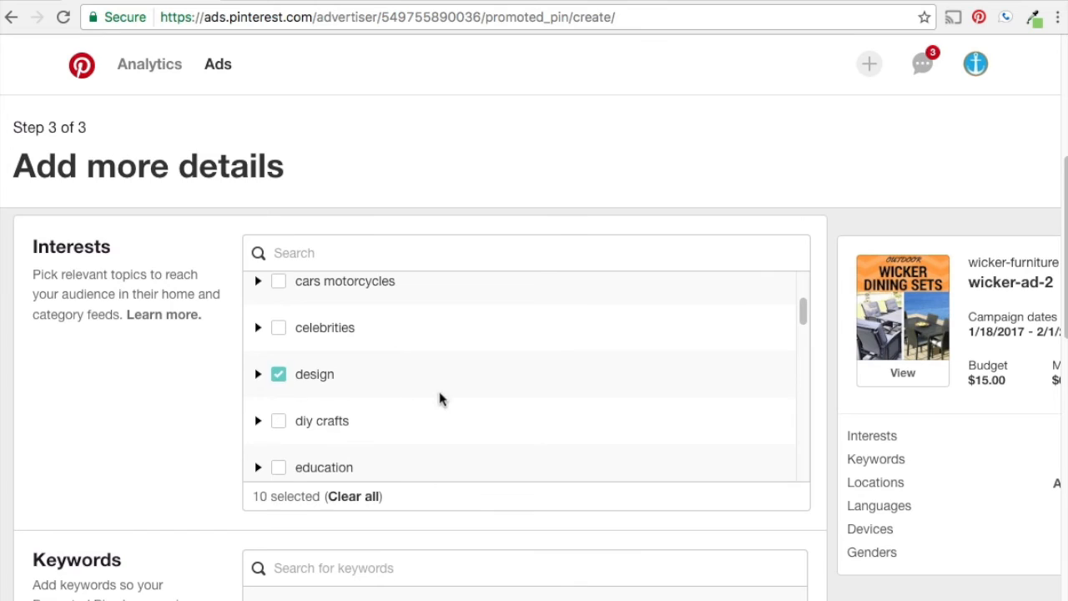
scroll(451, 399, down, 3)
scroll(484, 396, down, 4)
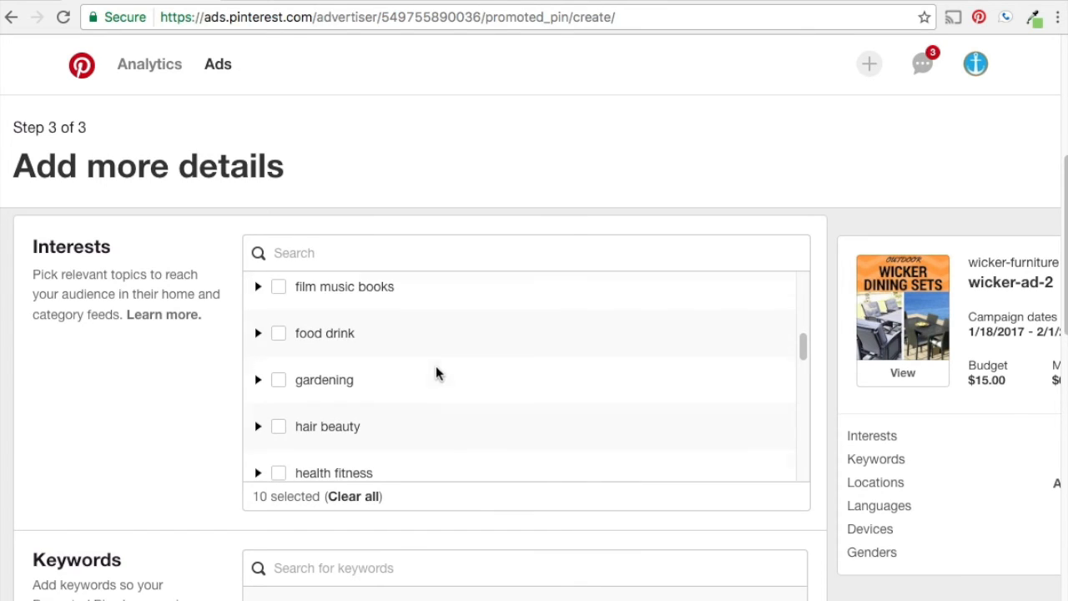
scroll(389, 358, down, 3)
click(278, 416)
scroll(434, 417, down, 5)
scroll(436, 413, up, 1)
click(279, 384)
scroll(174, 417, down, 4)
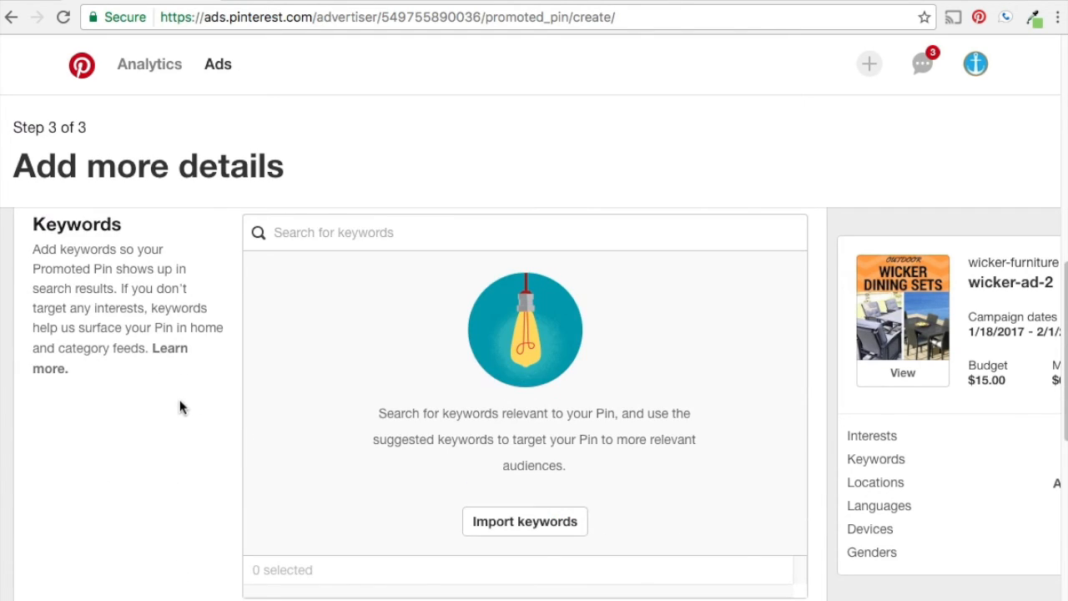
Step: Import the line-break-separated keywords outdoor wicker furniture, patio wicker furniture, backyard wicker furniture, wicker furniture ideas and modern wicker furniture
click(538, 541)
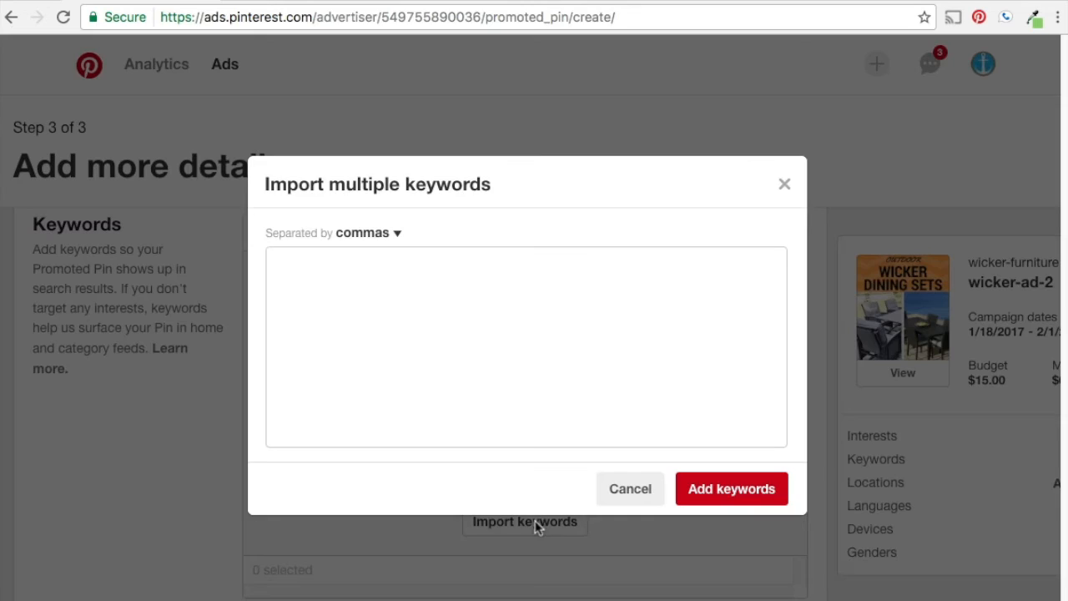
click(367, 238)
click(382, 312)
text(outdoor wicker furniture patio wicker furniture backyard wicker furniture wicker furniture ideas modern wicker furniture)
drag(426, 338, 265, 263)
click(480, 317)
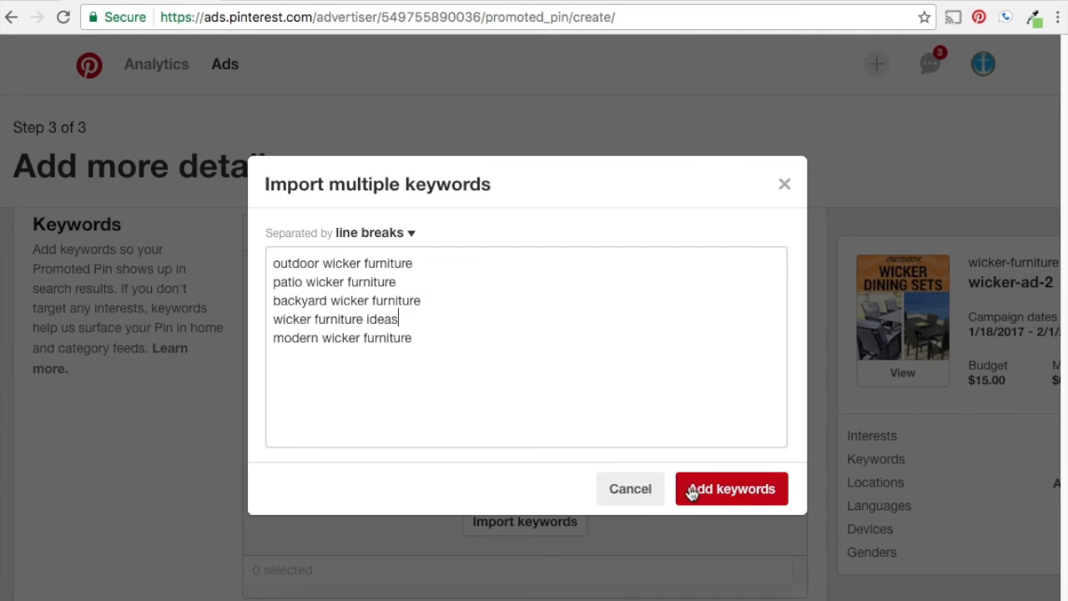
click(738, 489)
Step: Restrict the pin's target languages to English (United Kingdom) and English (United States)
scroll(242, 417, down, 1)
scroll(230, 392, down, 5)
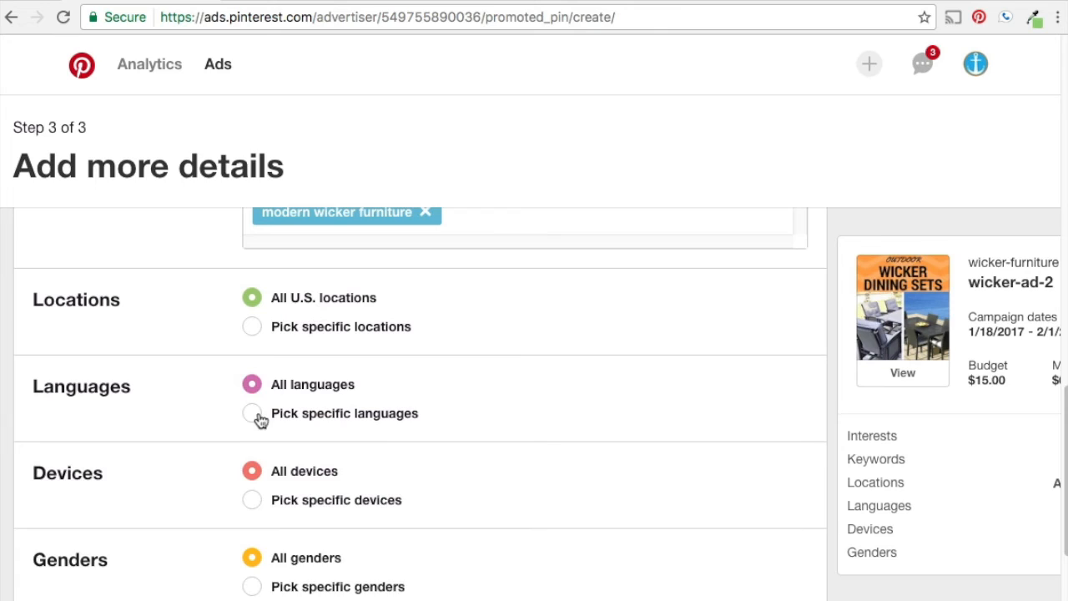
click(259, 414)
scroll(263, 451, down, 2)
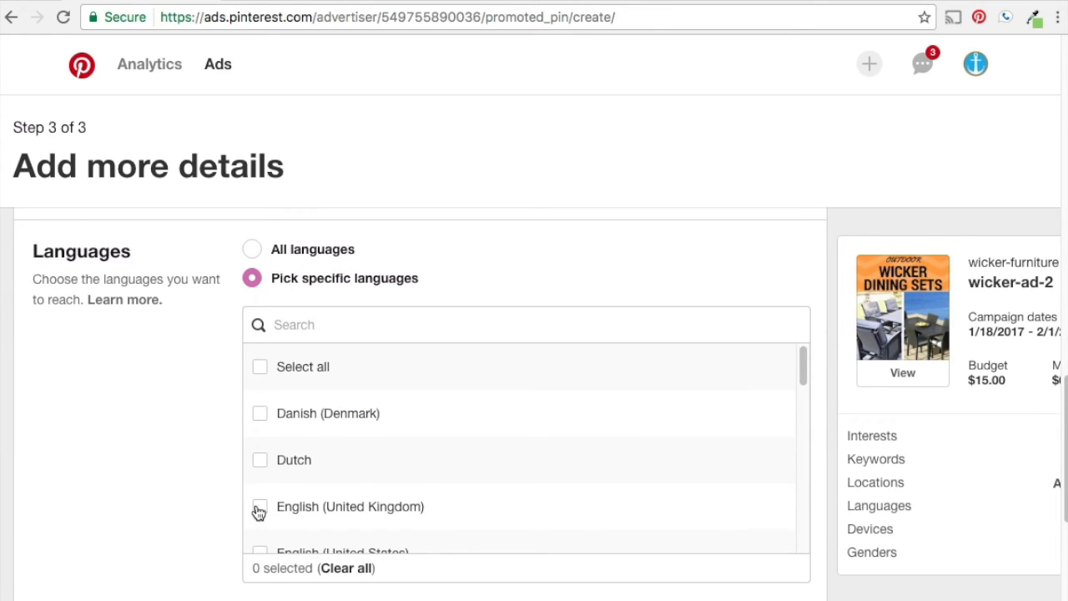
click(258, 507)
scroll(347, 484, down, 1)
click(260, 462)
Step: Set the maximum CPC bid for wicker-ad-2 to $1.25 and submit the pin for promotion
scroll(215, 465, down, 3)
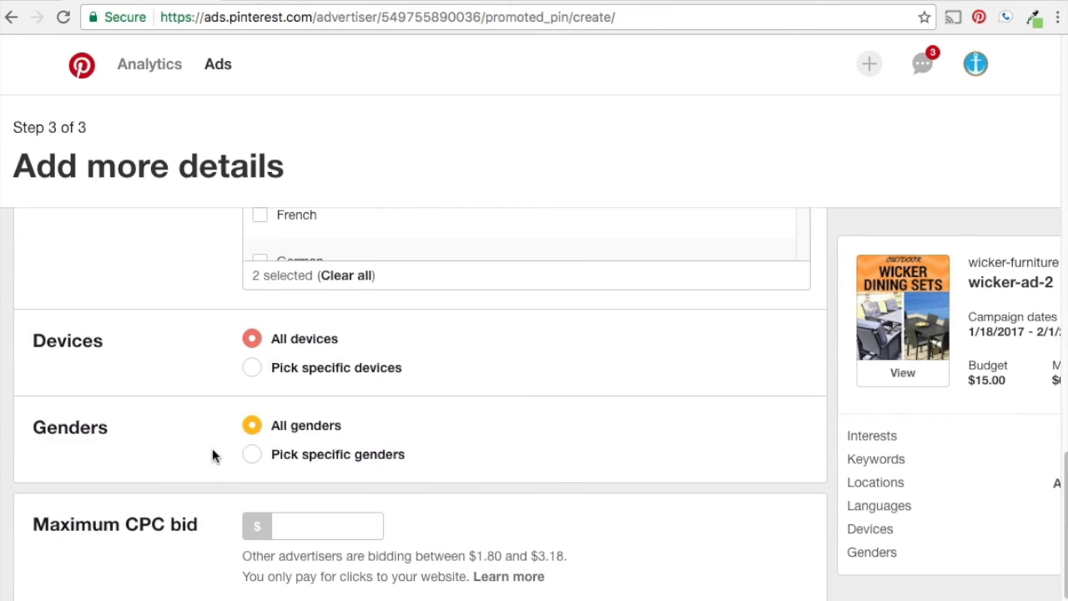
click(349, 532)
text(1.25)
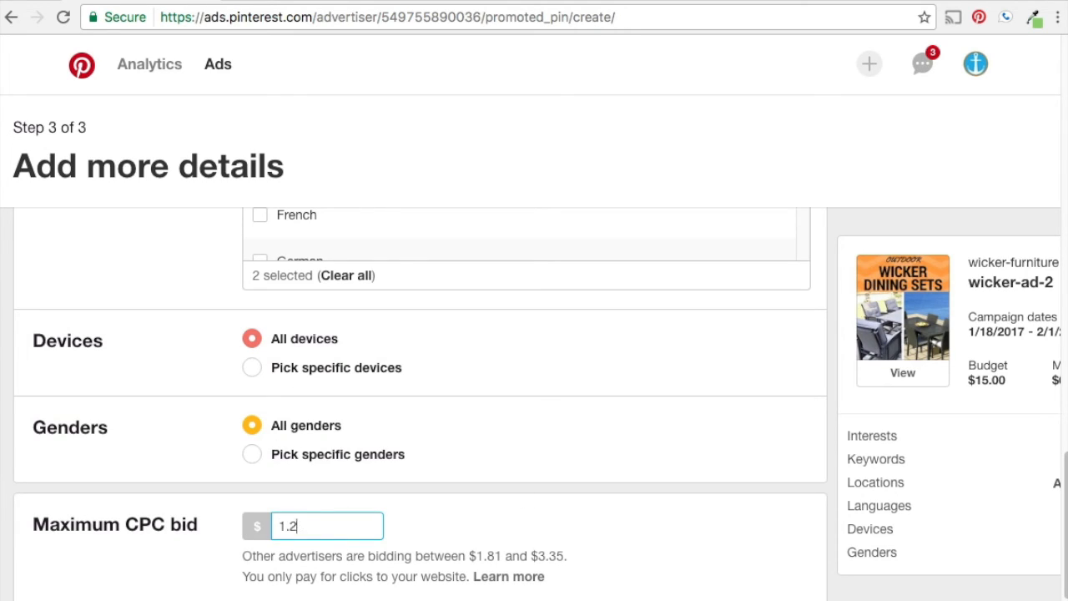
click(559, 498)
scroll(717, 421, down, 2)
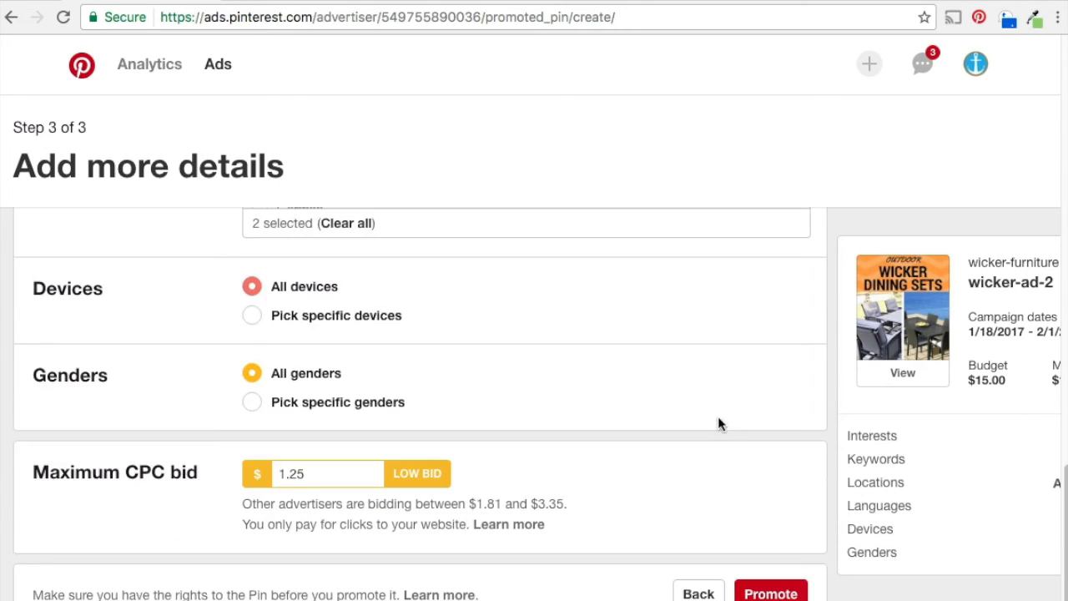
click(771, 576)
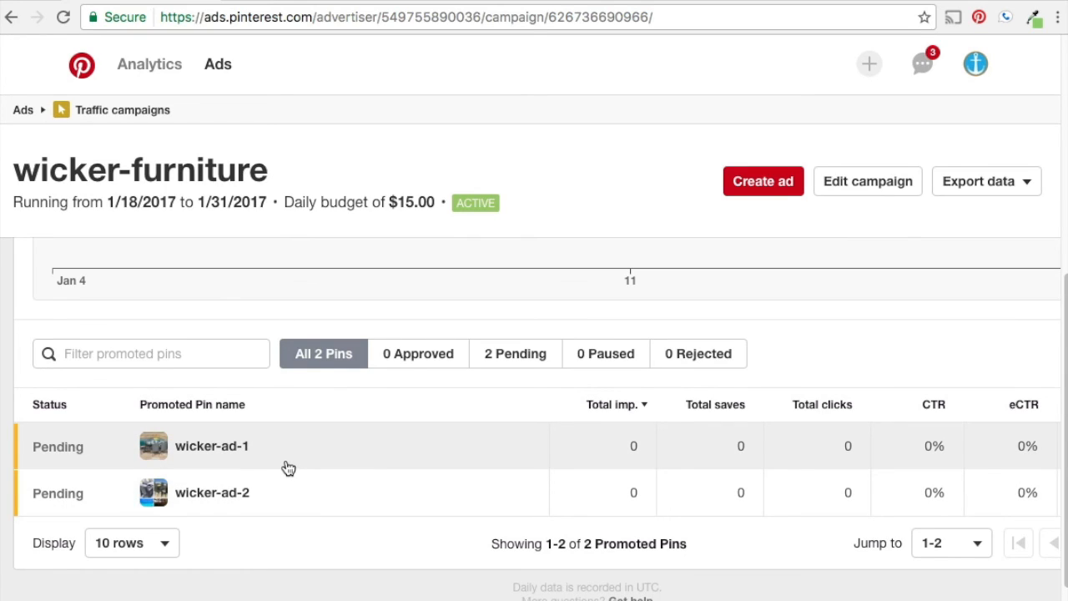
Step: Review the wicker-furniture campaign's running dates and daily budget
drag(107, 202, 267, 204)
drag(389, 202, 435, 202)
click(434, 202)
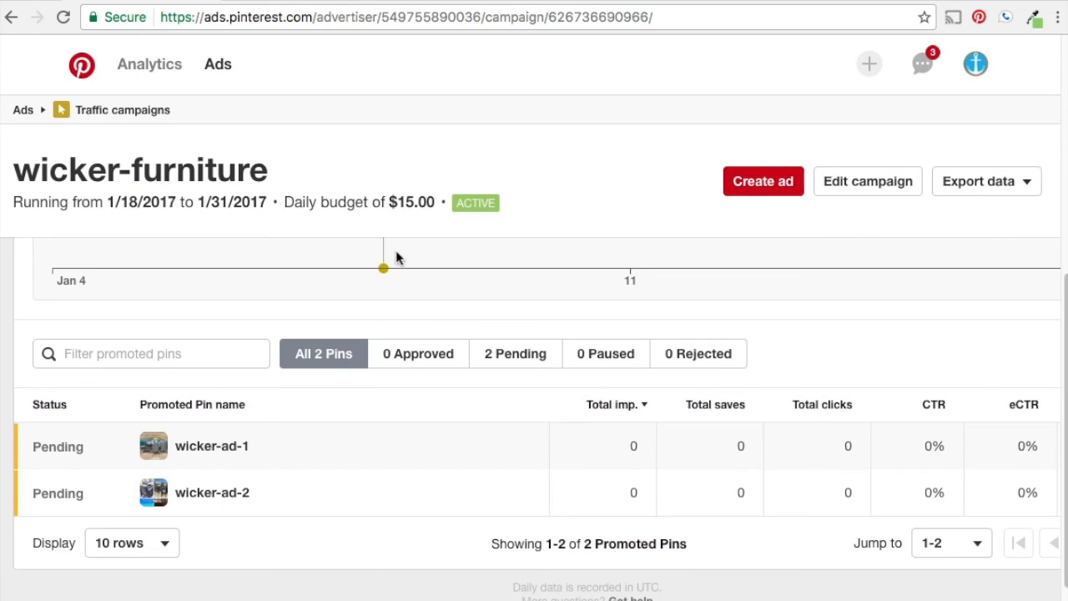